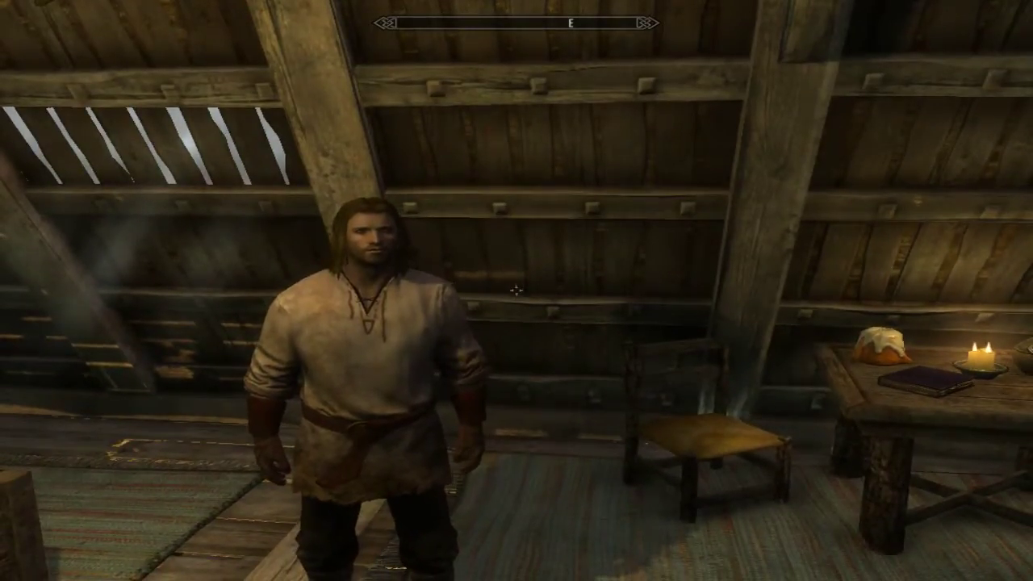
Switch to first-person view and browse the inventory categories through to the miscellaneous items.
scroll(517, 291, up, 5)
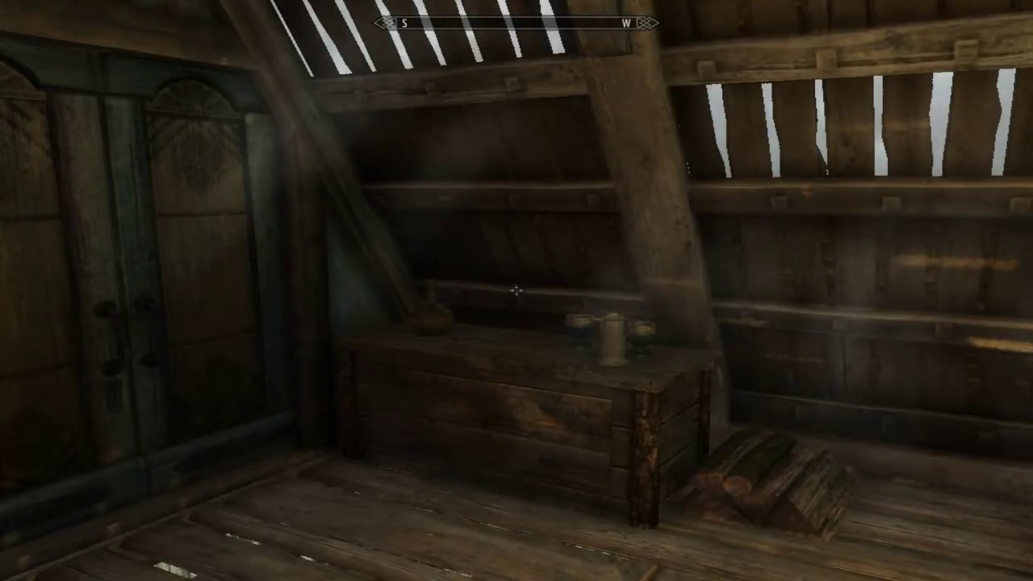
key(Tab)
key(i)
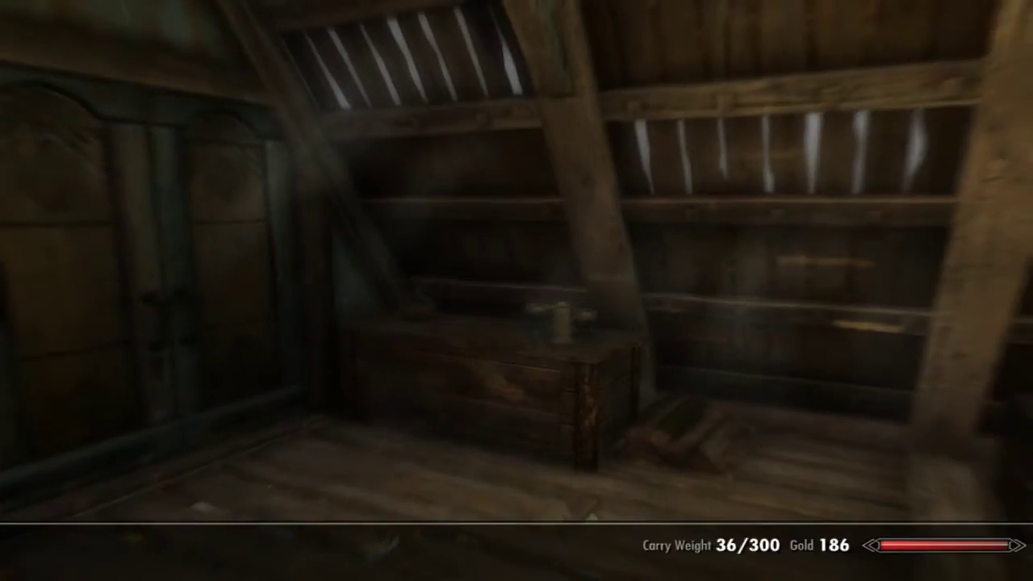
key(Right)
key(Right)
key(Right)
key(Right)
key(Right)
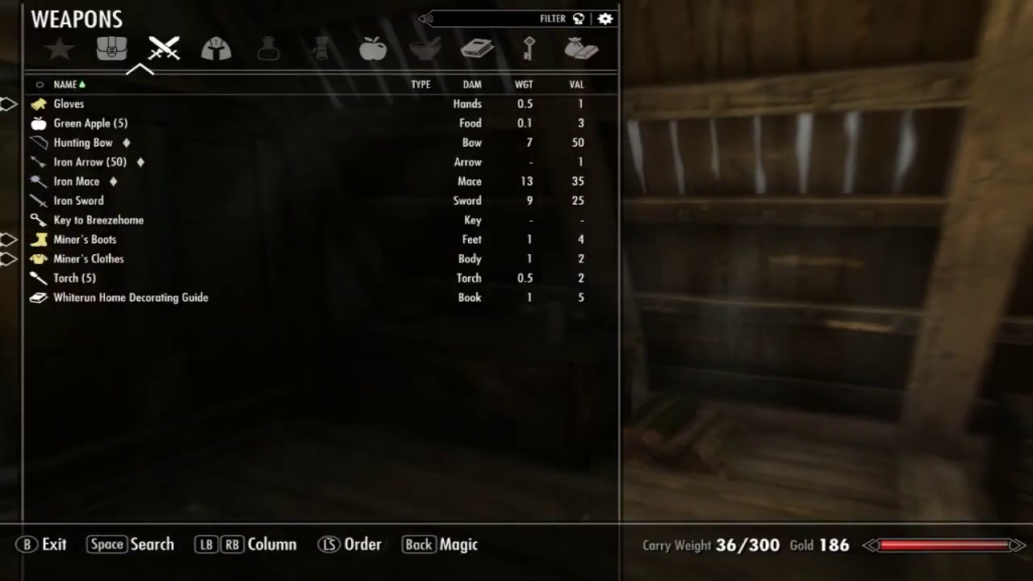
key(Right)
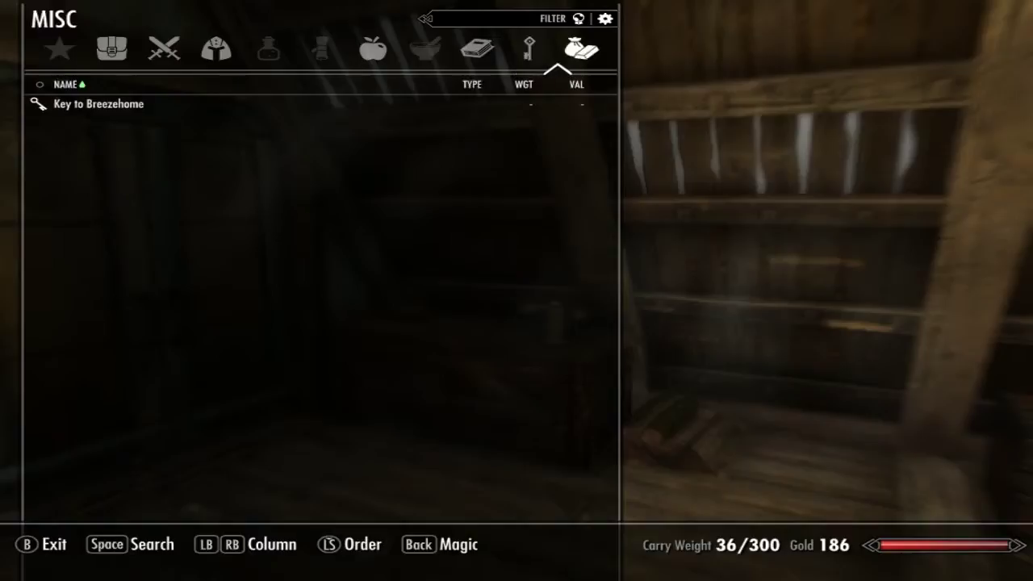
key(Tab)
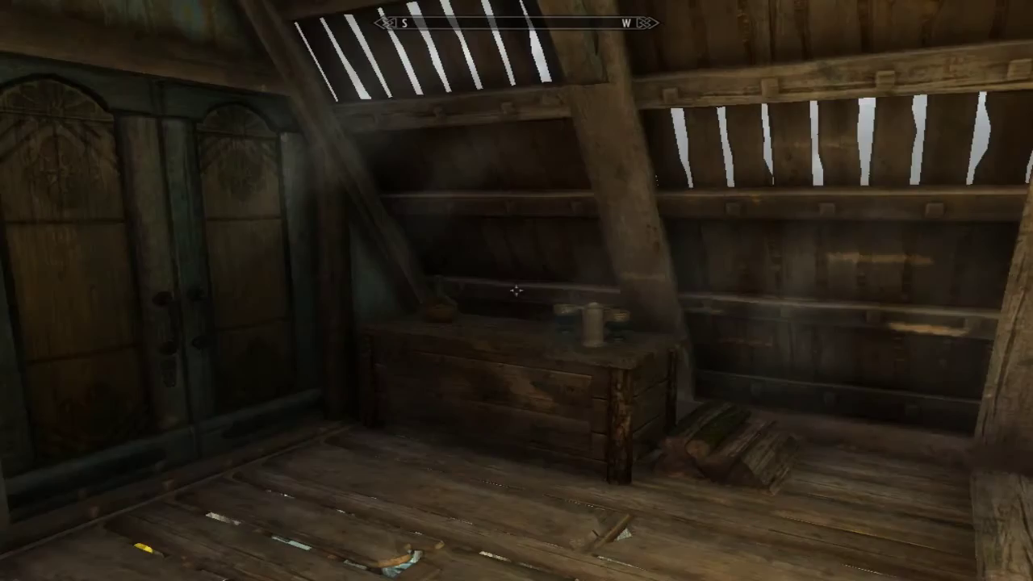
Mark the torch among the miscellaneous inventory items as a favorite and return to the room.
key(Tab)
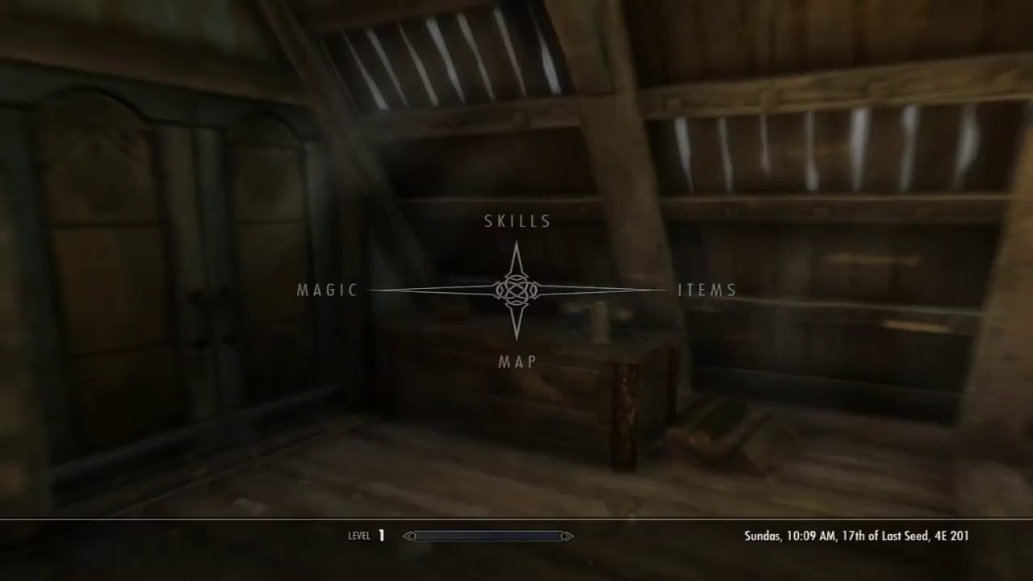
key(Right)
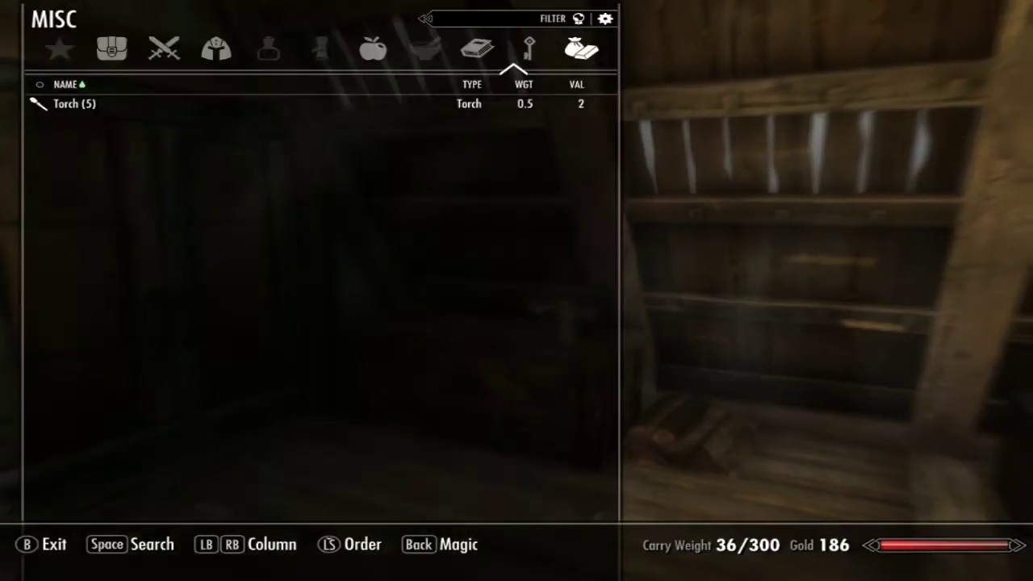
key(Right)
key(Left)
key(Right)
key(f)
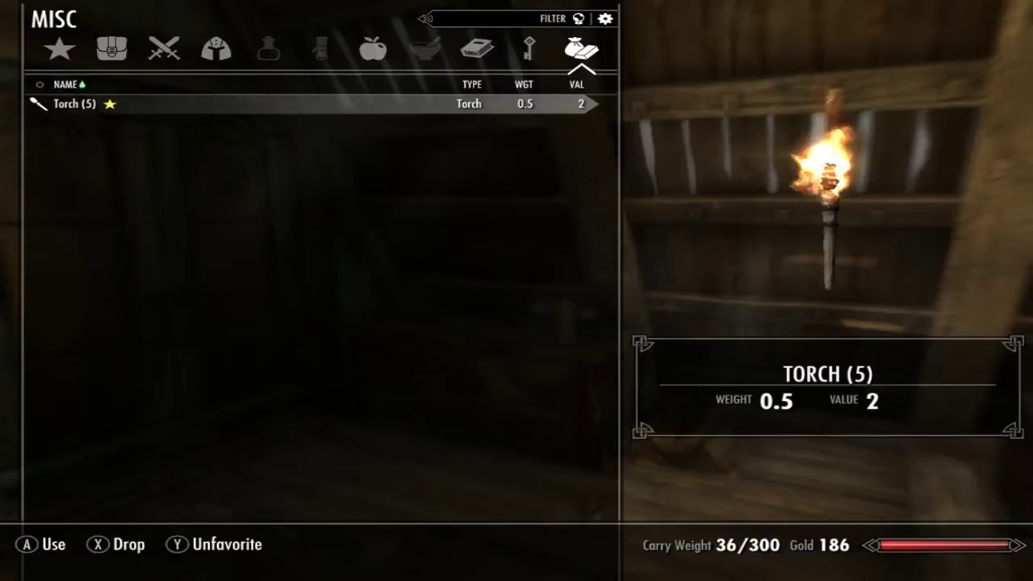
key(Tab)
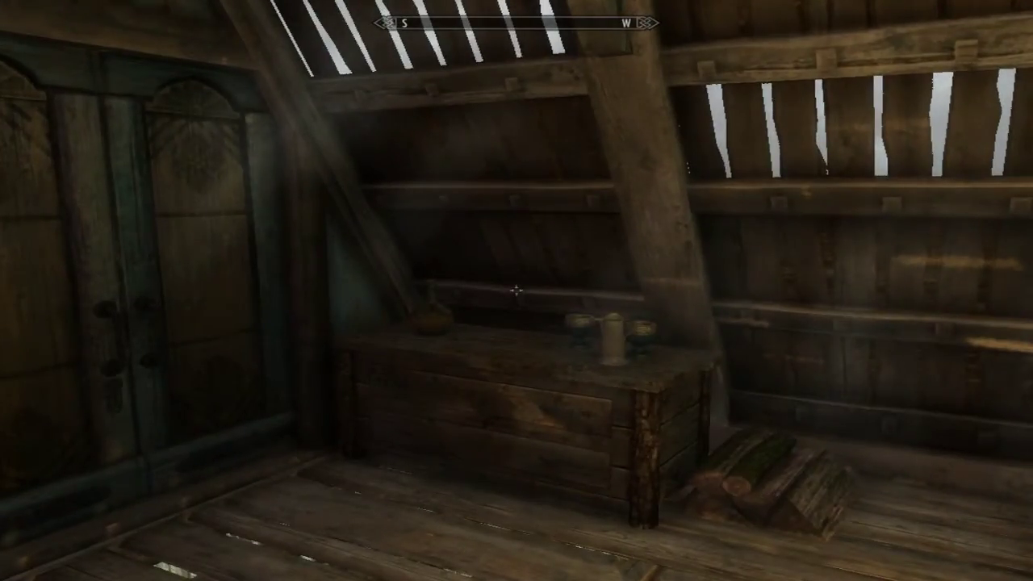
Equip the favorited torch and raise both hands to hold it ready.
key(q)
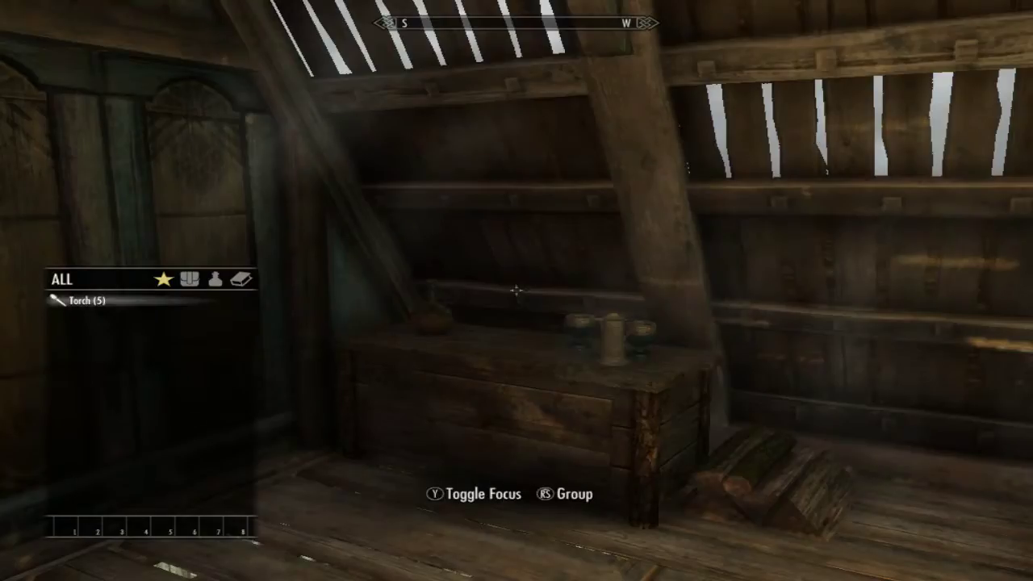
key(Return)
key(q)
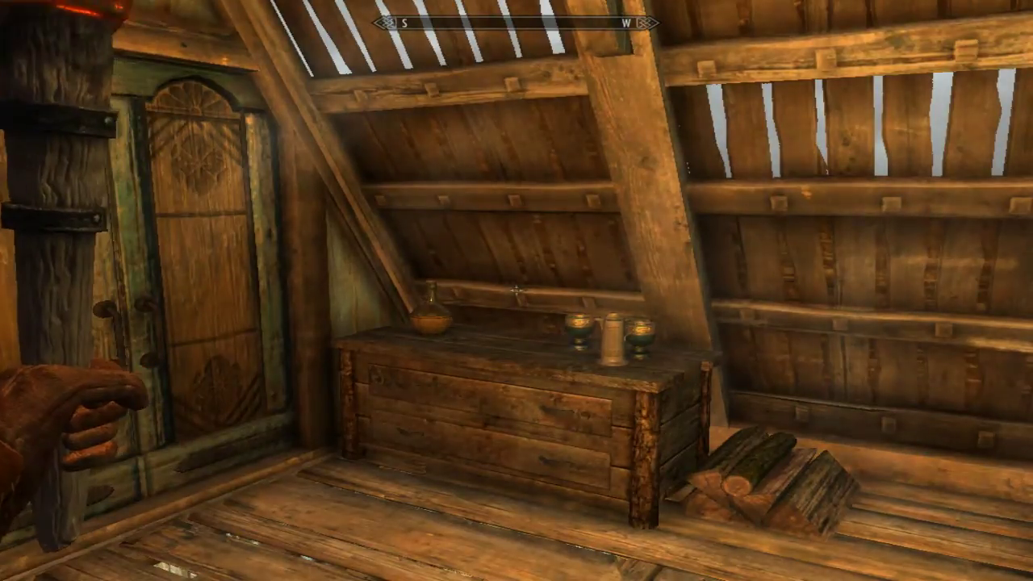
key(r)
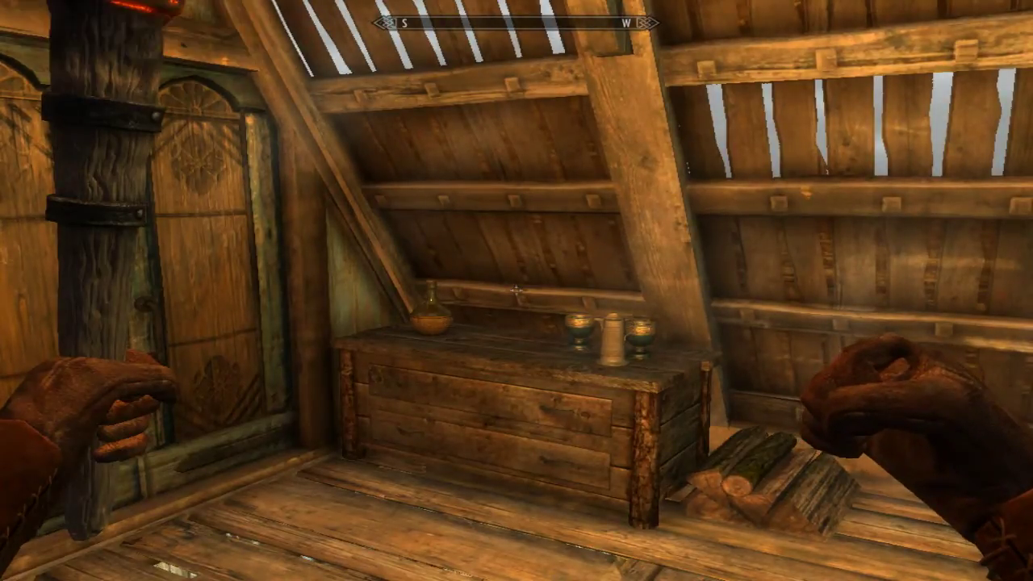
Unequip the torch through the favorites and lower both hands.
key(q)
key(e)
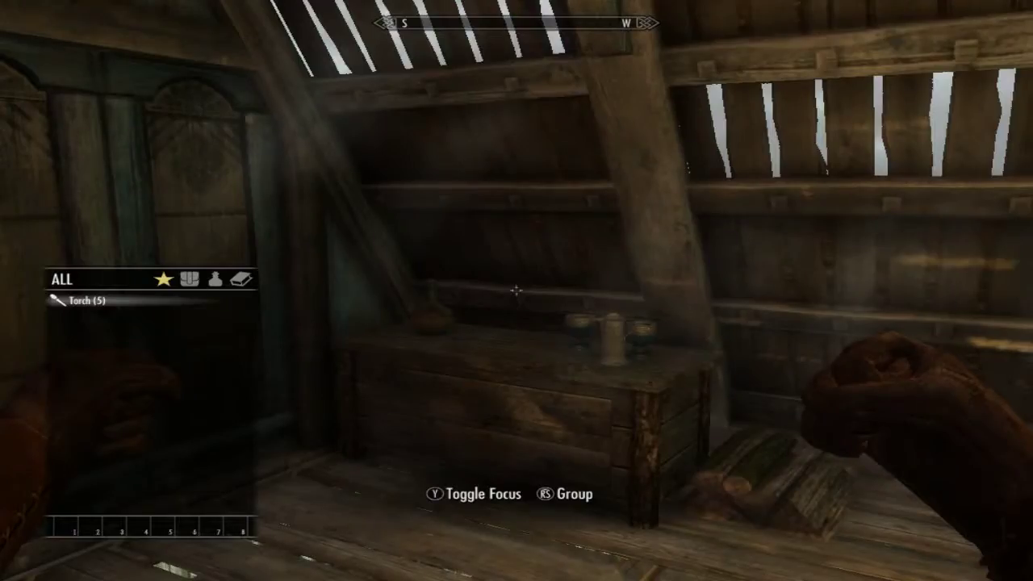
key(q)
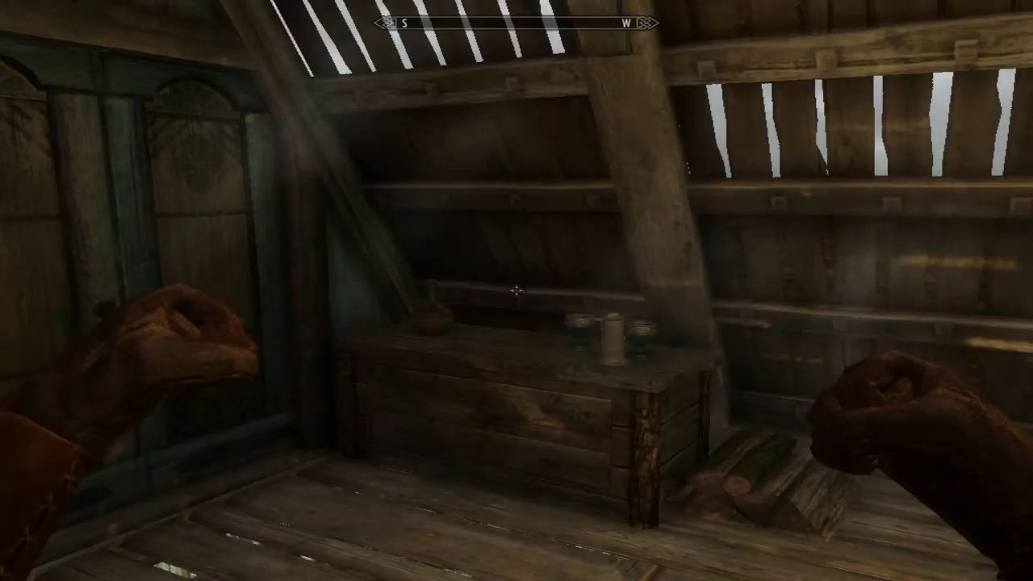
key(r)
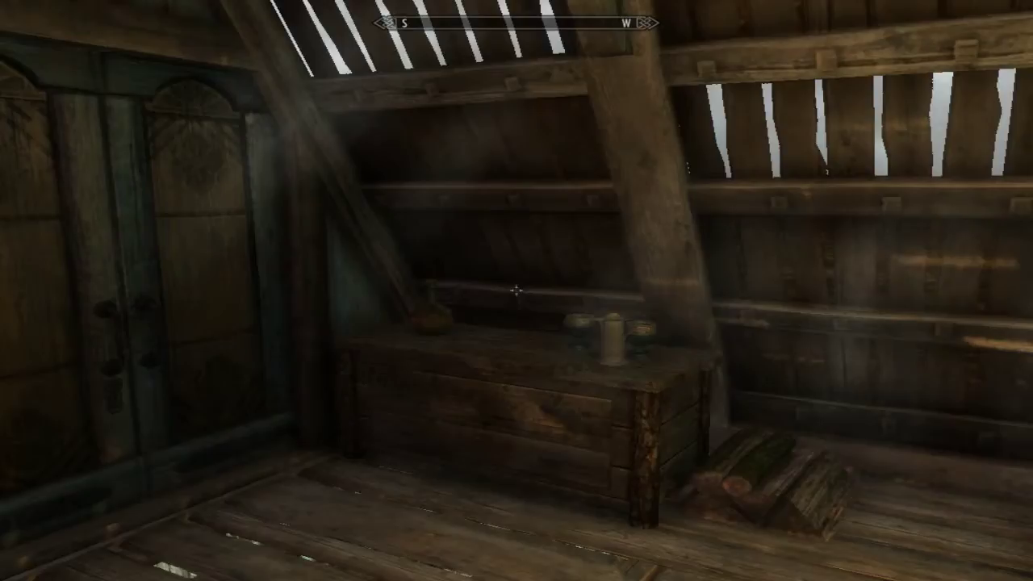
Teleport to the test dungeon by running the console command coc 000TESTCELL.
key(grave)
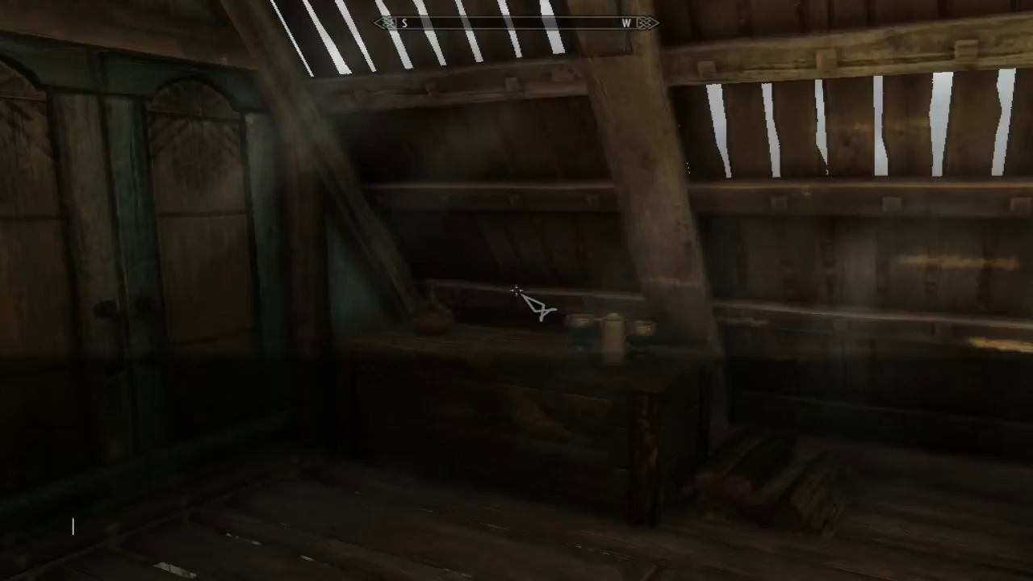
text(coc 000)
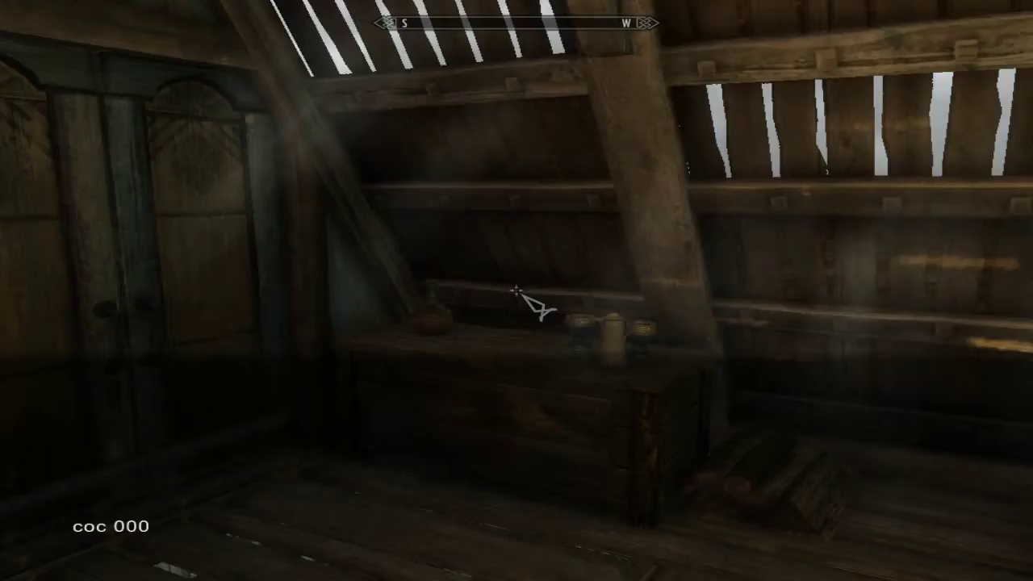
text(TESTCELL)
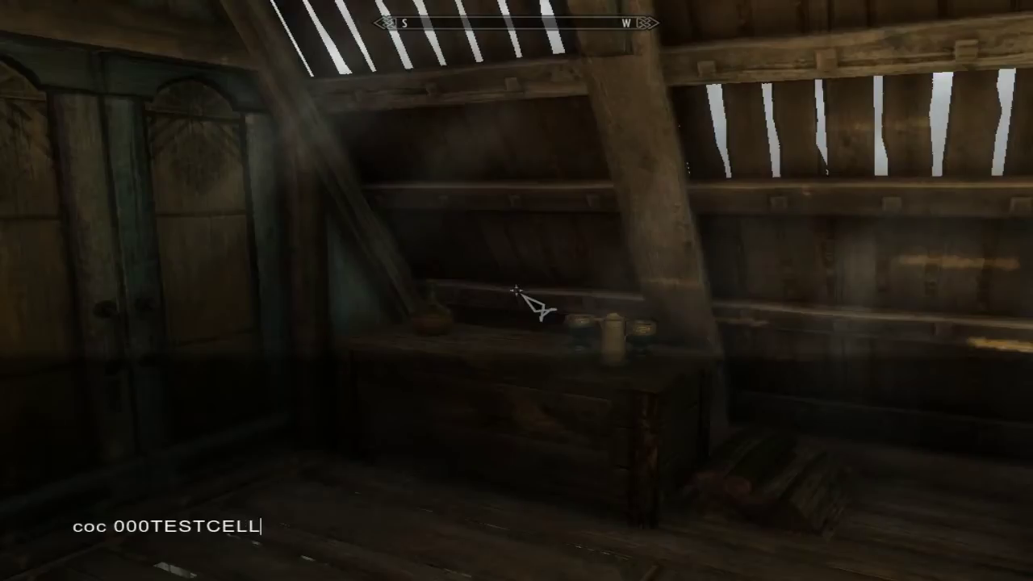
key(Return)
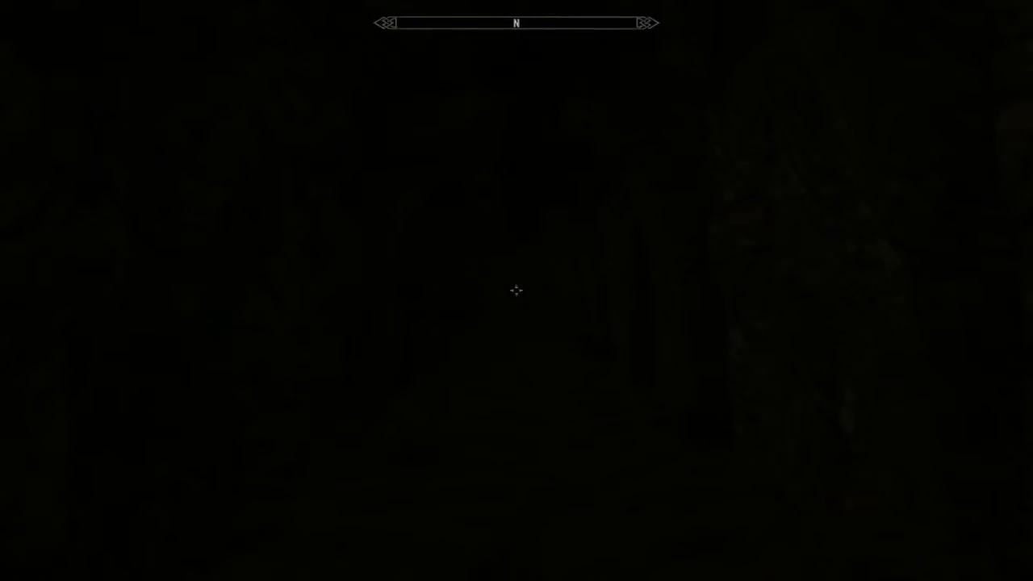
Equip the favorited torch to light the dark tunnel and move forward into it.
key(q)
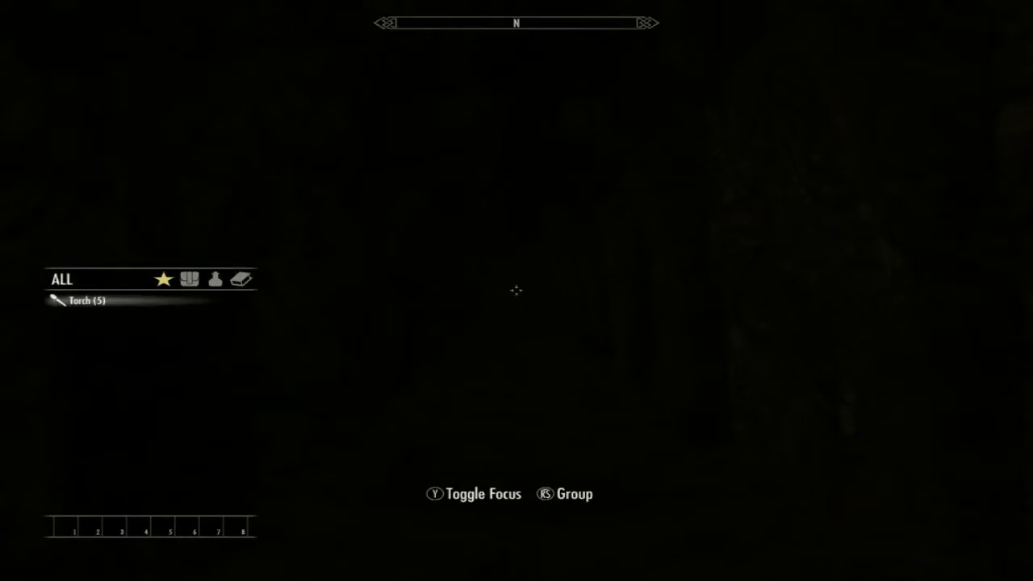
key(Return)
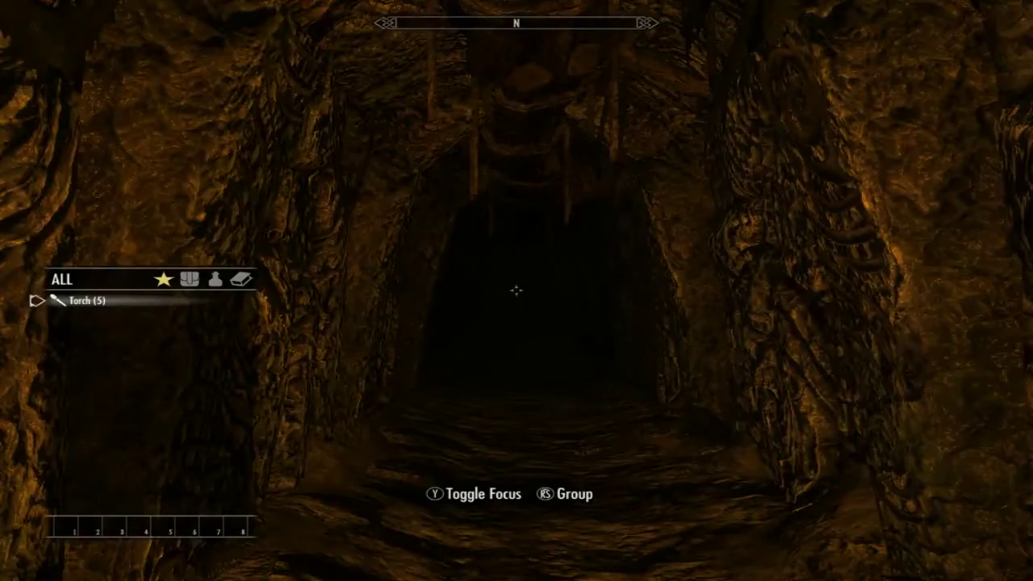
key(q)
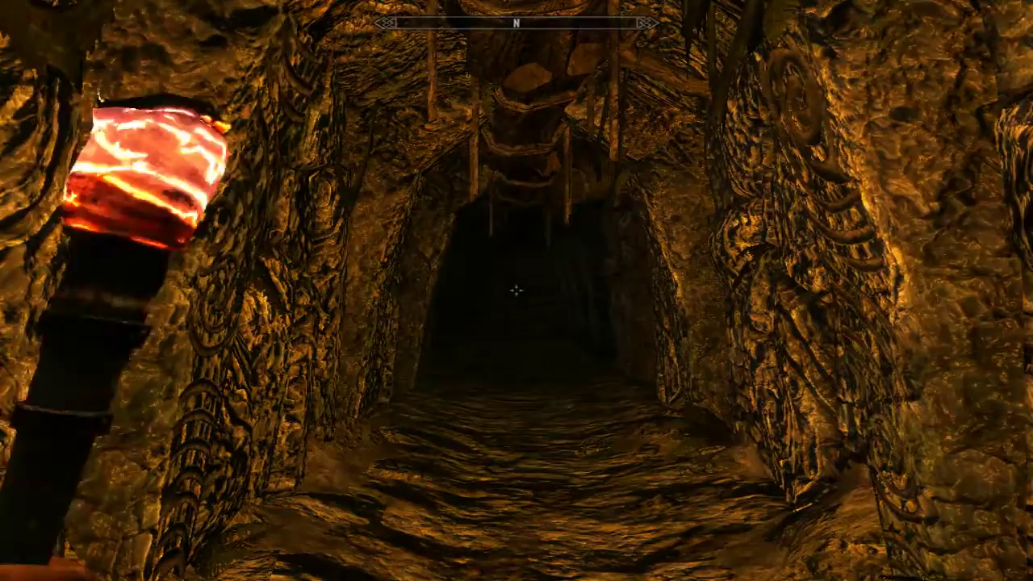
key(w)
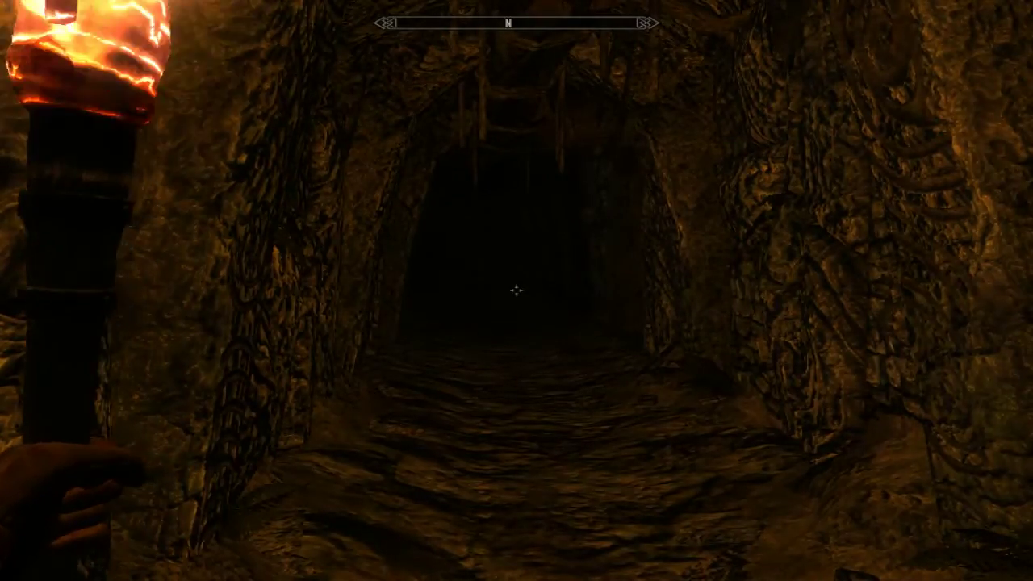
key(f)
key(w)
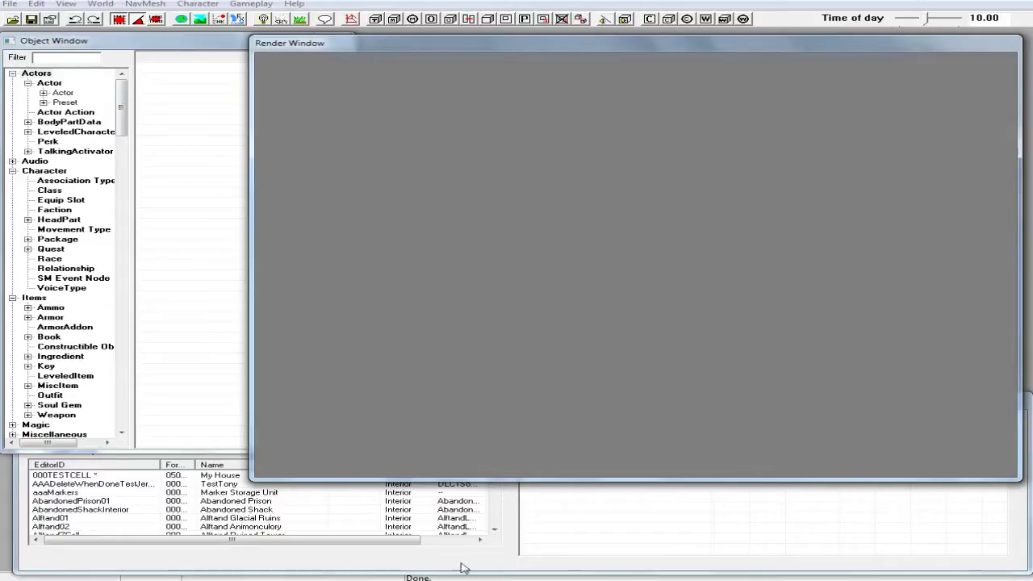
Switch to the Creation Kit and load the interior cell 000TESTCELL into the render view.
click(500, 558)
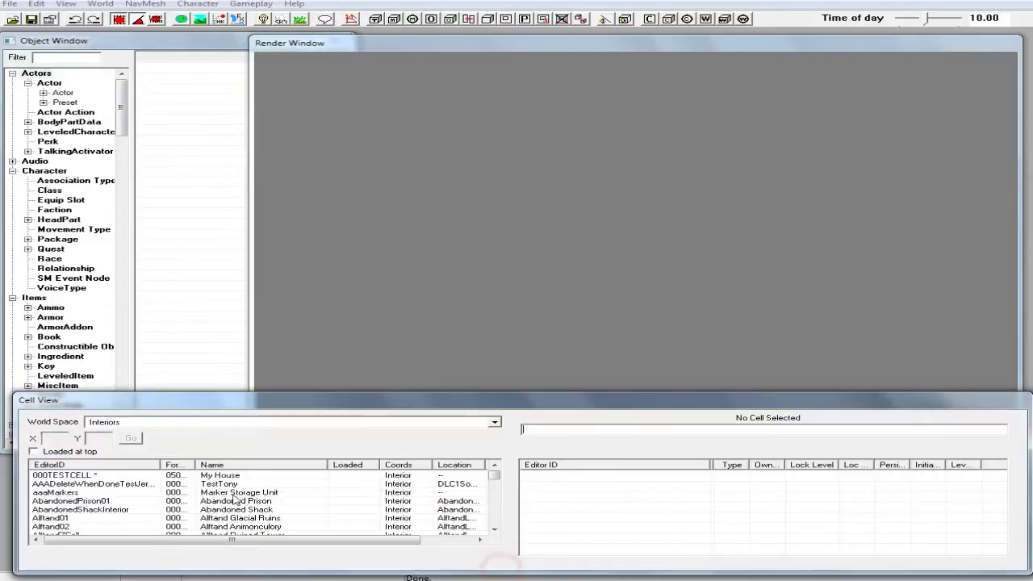
click(70, 476)
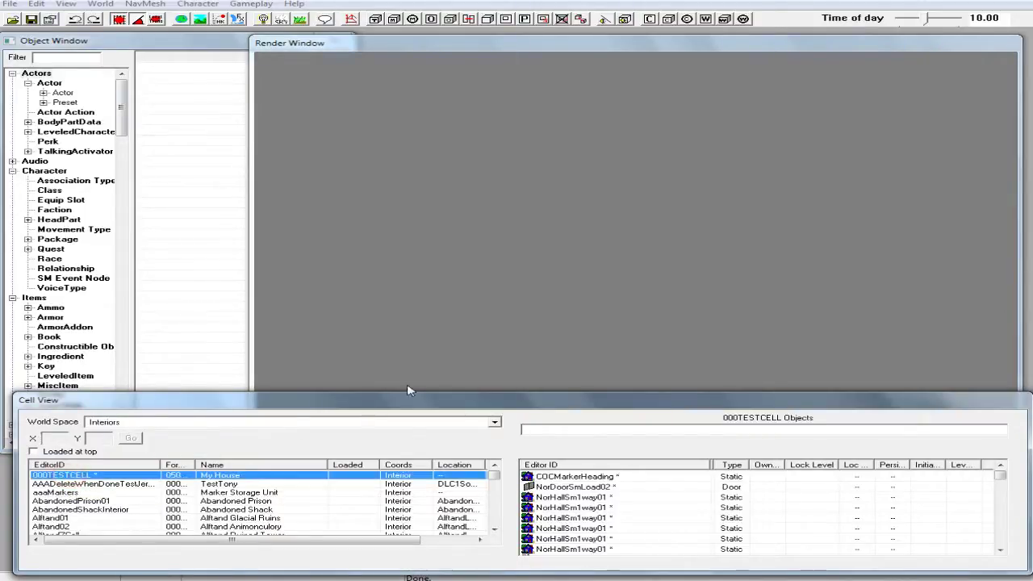
double_click(77, 476)
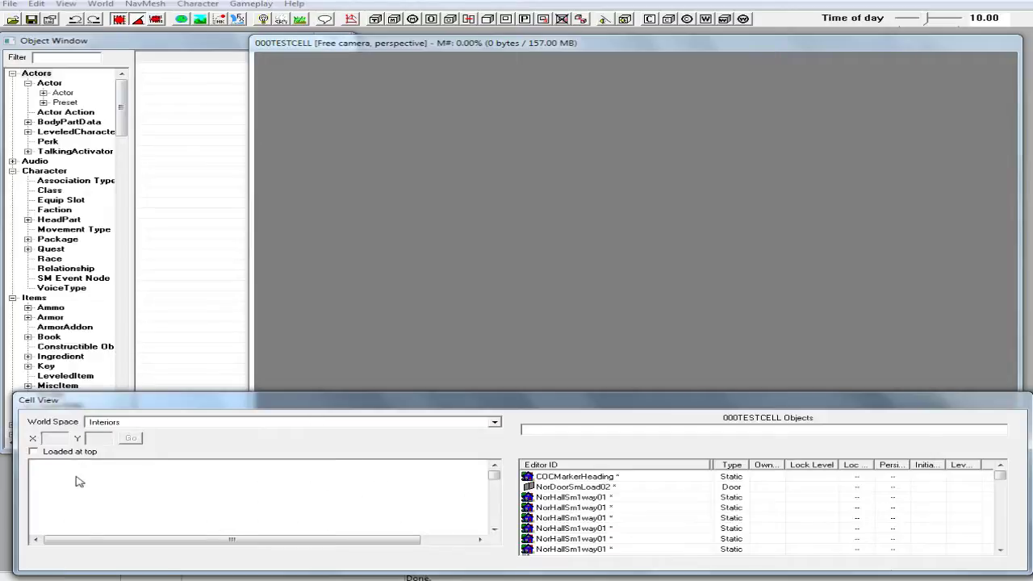
Turn on bright lighting in the render view and examine the dungeon's tunnel and its two side caves.
click(612, 271)
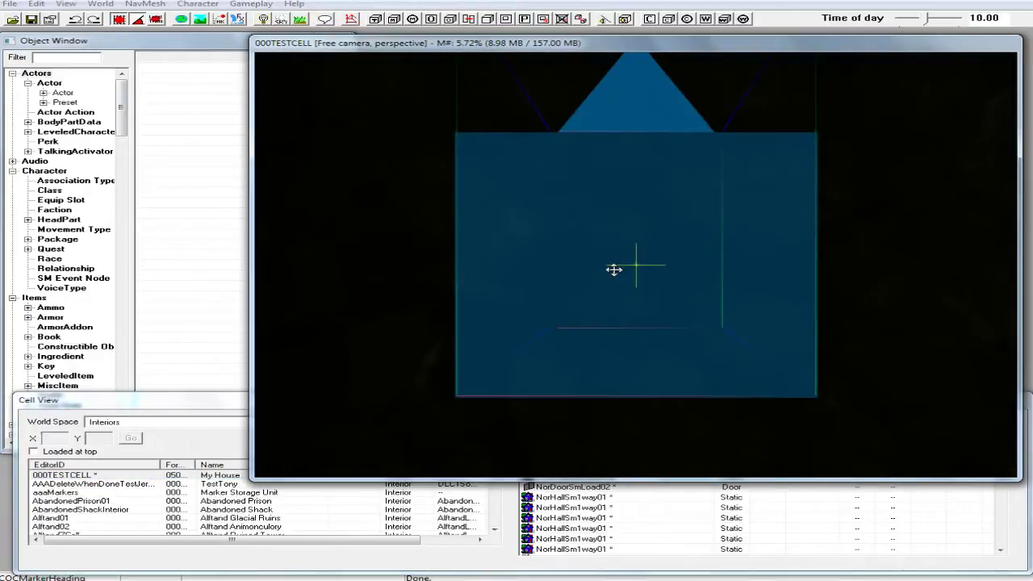
scroll(614, 270, up, 10)
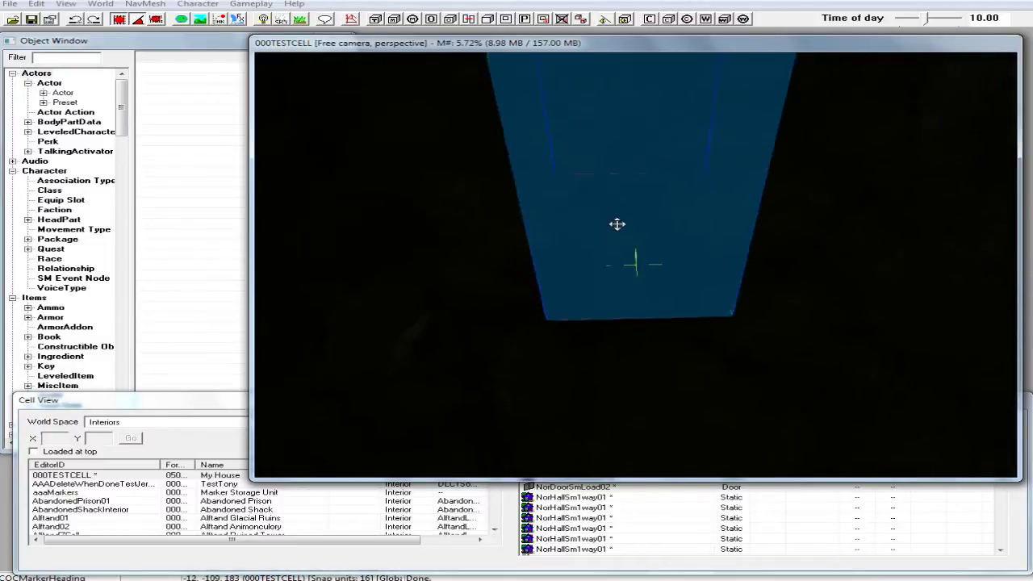
scroll(620, 234, down, 10)
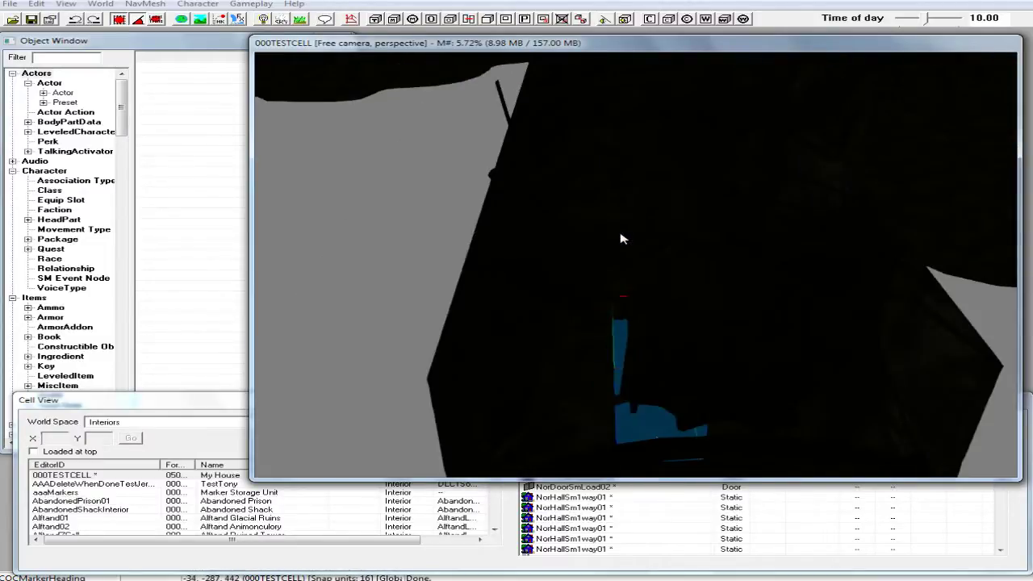
mouse_move(619, 234)
middle_down()
mouse_move(622, 215)
mouse_move(618, 248)
middle_up()
scroll(620, 249, down, 5)
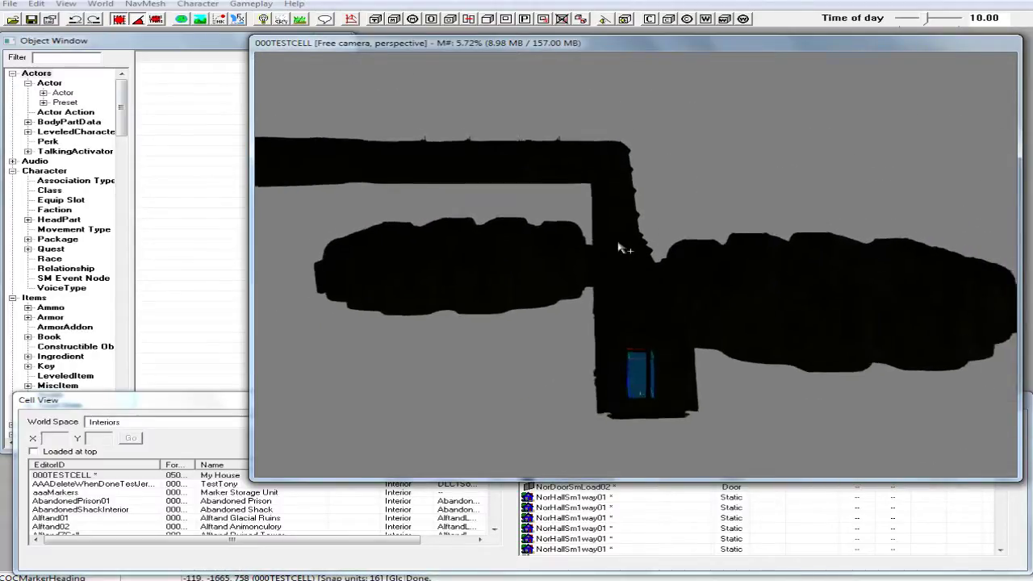
scroll(620, 248, down, 2)
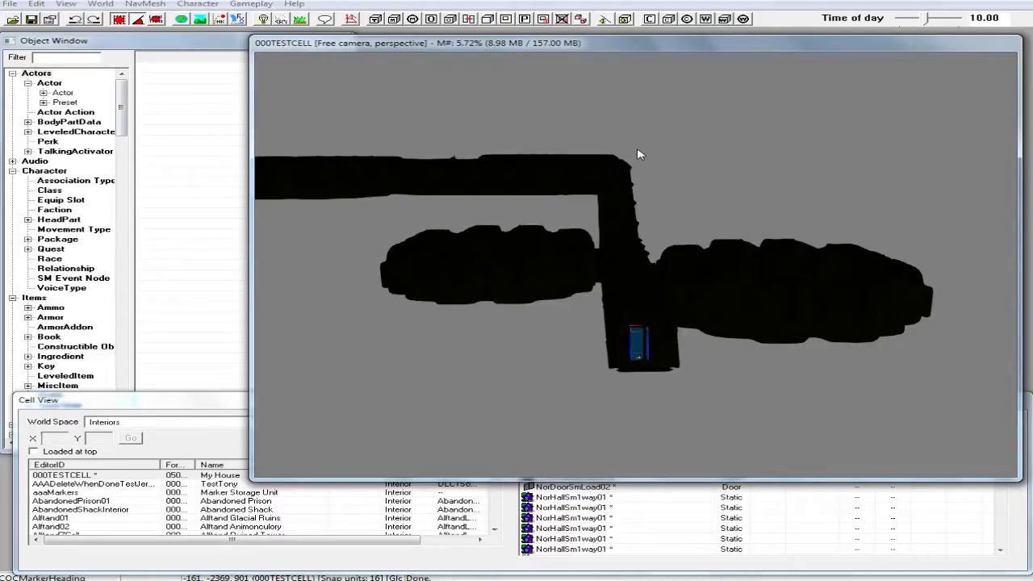
key(a)
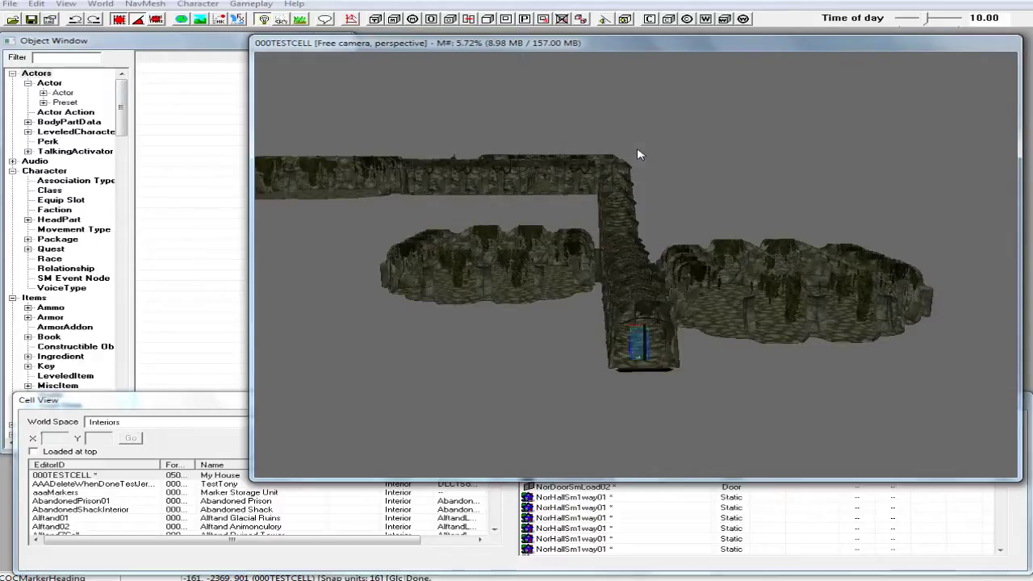
scroll(637, 161, up, 2)
scroll(636, 178, up, 5)
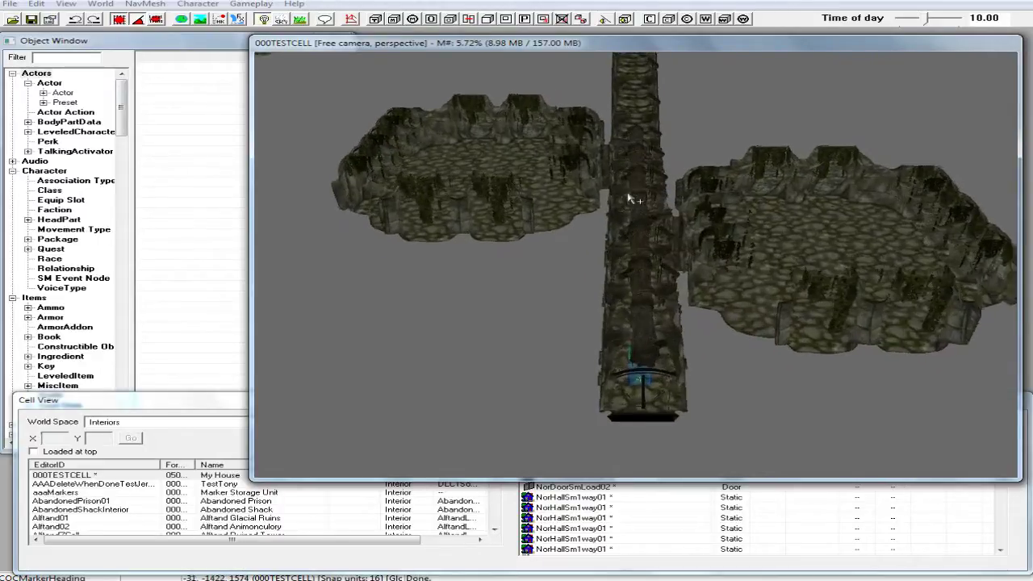
scroll(628, 222, up, 4)
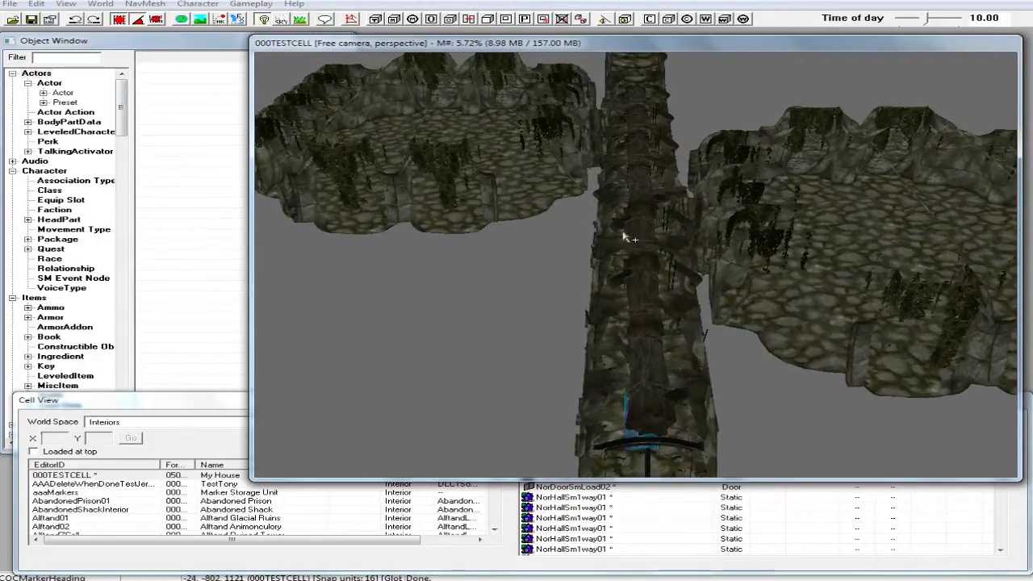
Examine one of the tunnel's side caves from above and from inside, facing its vine-covered alcoves and ceiling.
mouse_move(605, 232)
middle_down()
mouse_move(581, 231)
mouse_move(590, 225)
middle_up()
scroll(591, 229, down, 2)
scroll(556, 271, down, 2)
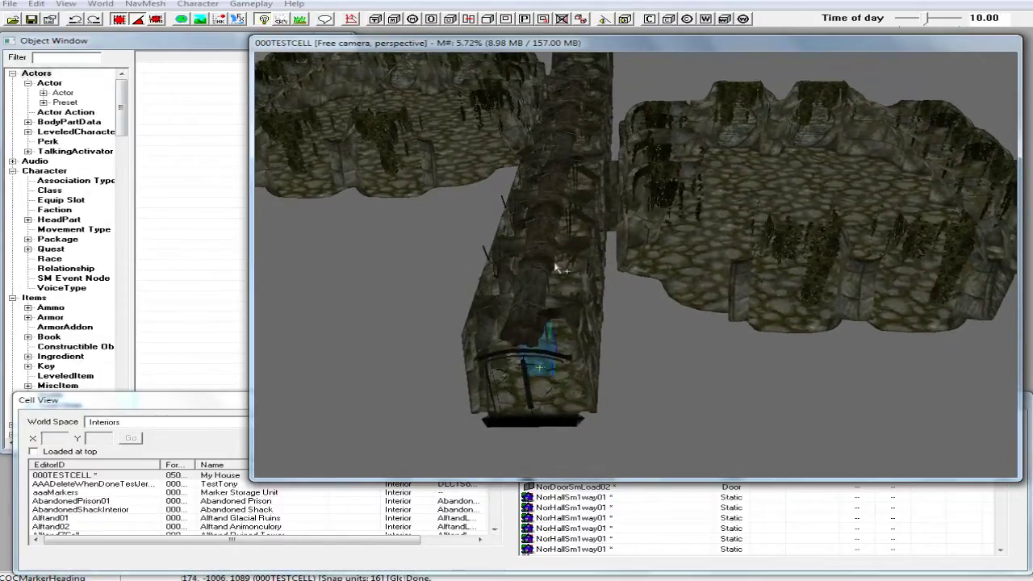
shift+middle_drag(556, 270, 514, 309)
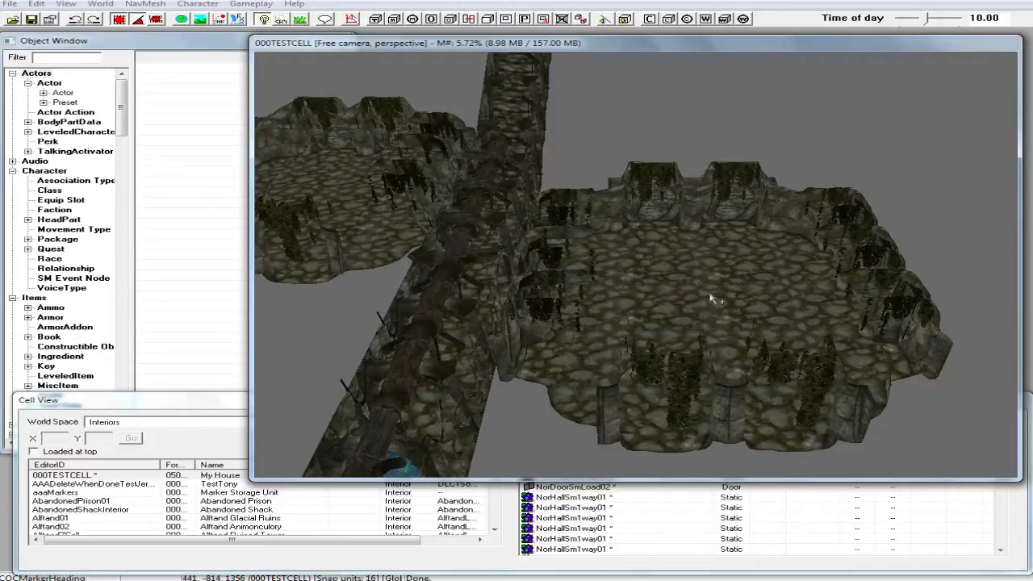
shift+middle_drag(713, 293, 713, 289)
scroll(713, 289, up, 4)
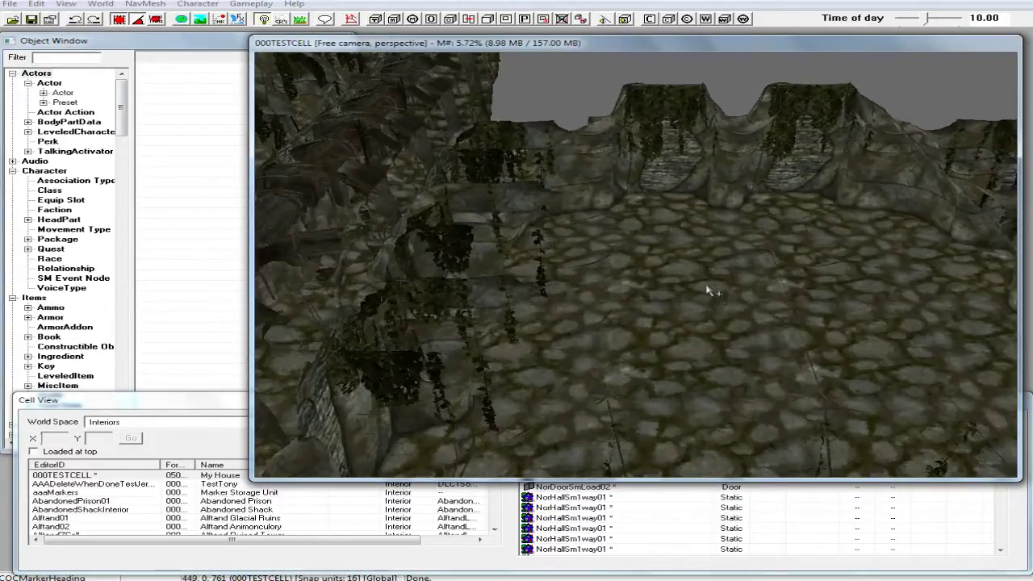
scroll(707, 292, up, 1)
shift+middle_drag(707, 292, 699, 256)
scroll(699, 256, up, 1)
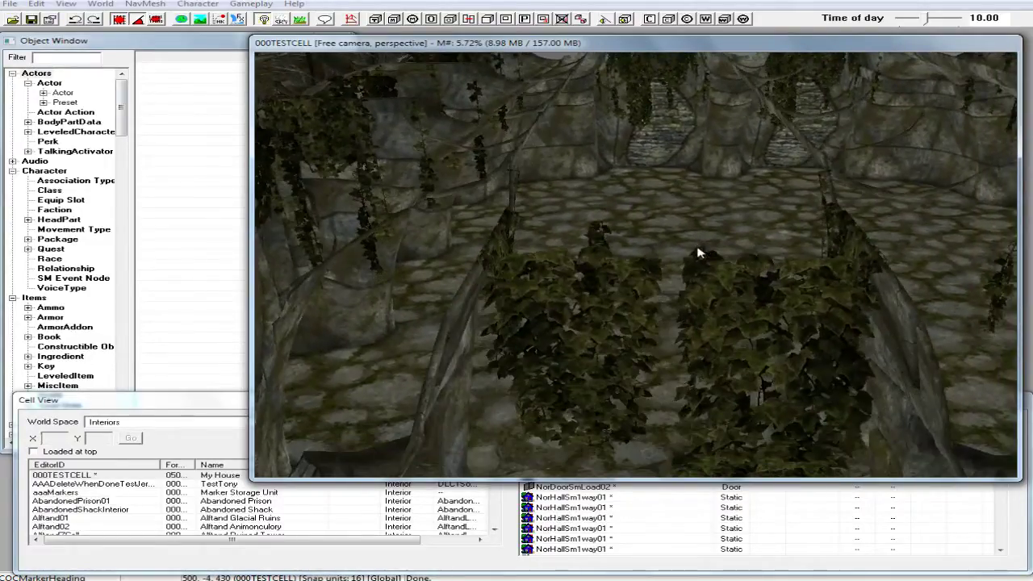
scroll(699, 249, up, 2)
scroll(705, 243, up, 2)
scroll(709, 242, up, 1)
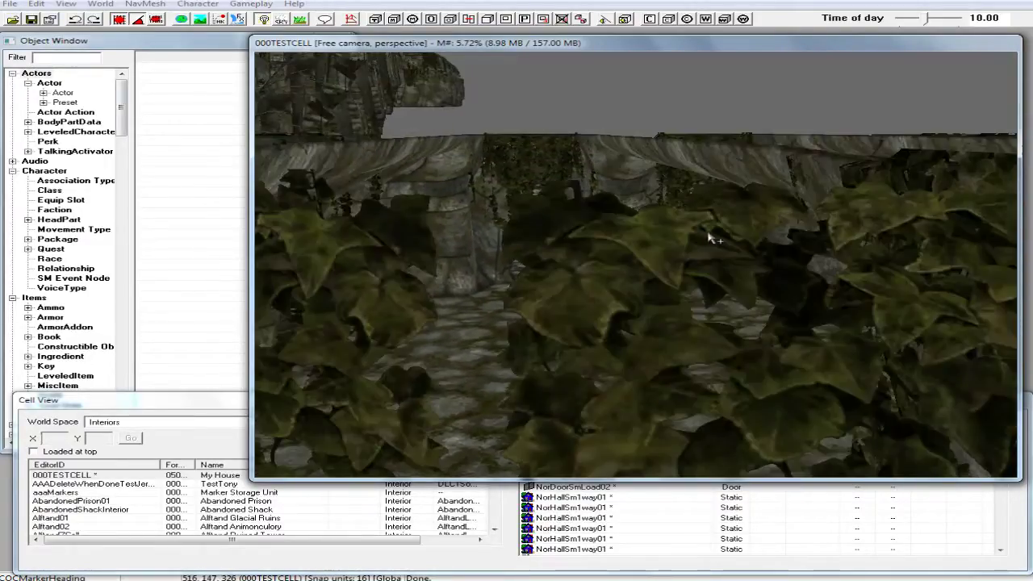
scroll(710, 239, up, 1)
scroll(712, 238, up, 1)
scroll(713, 236, up, 1)
shift+middle_drag(710, 235, 716, 220)
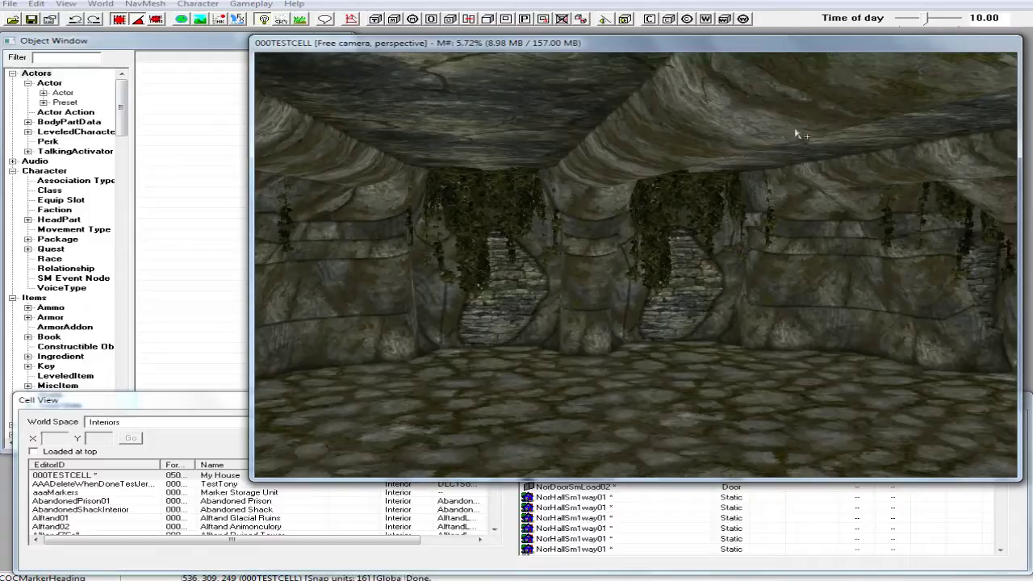
Filter the object list by "chan" across all object categories.
click(57, 59)
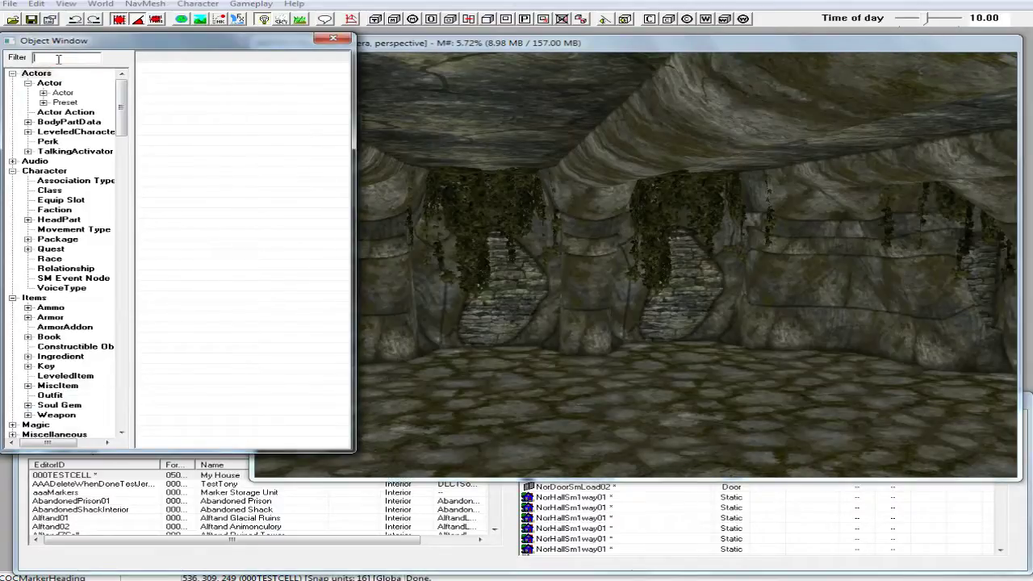
text(chan)
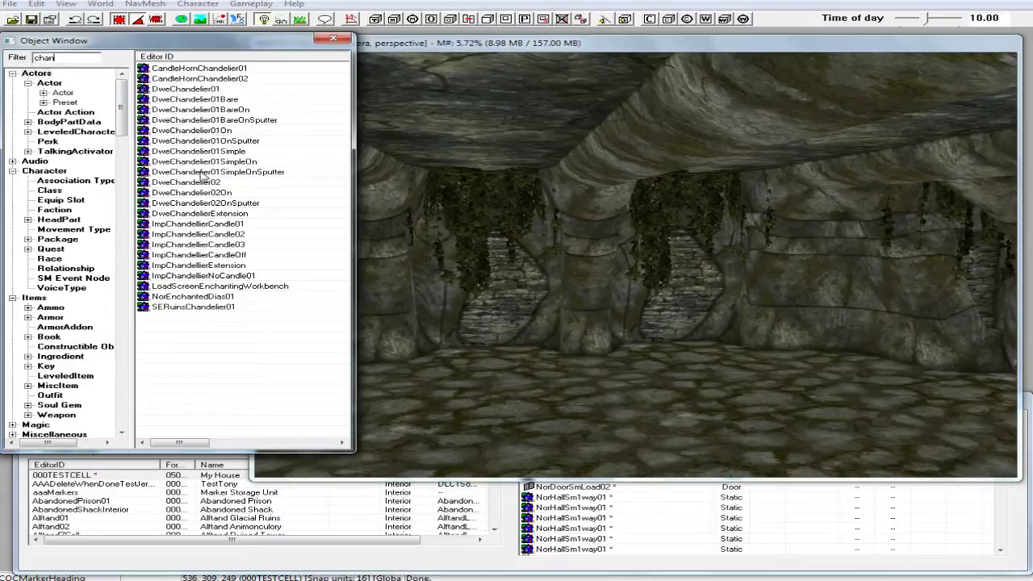
drag(123, 96, 134, 412)
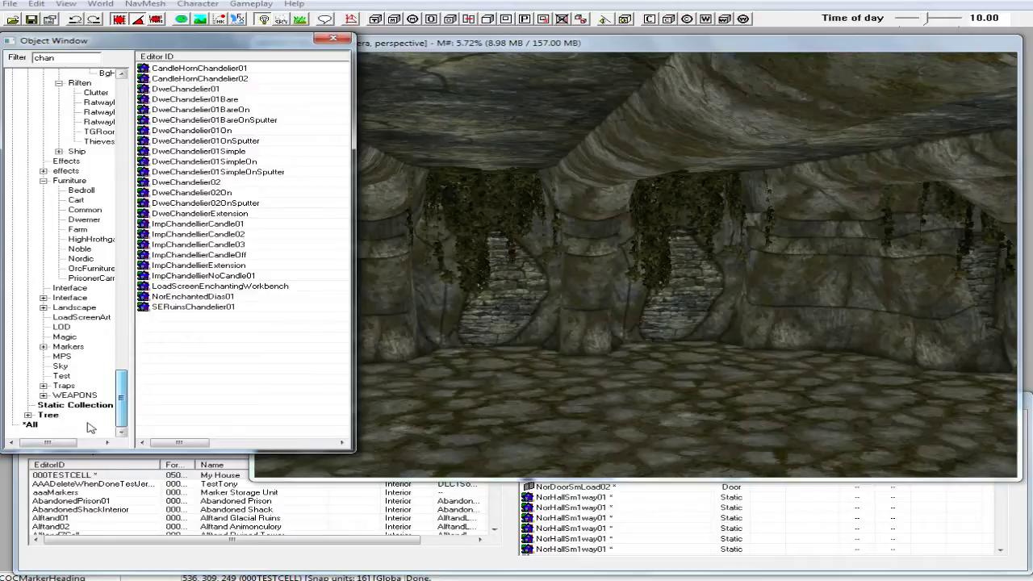
click(32, 424)
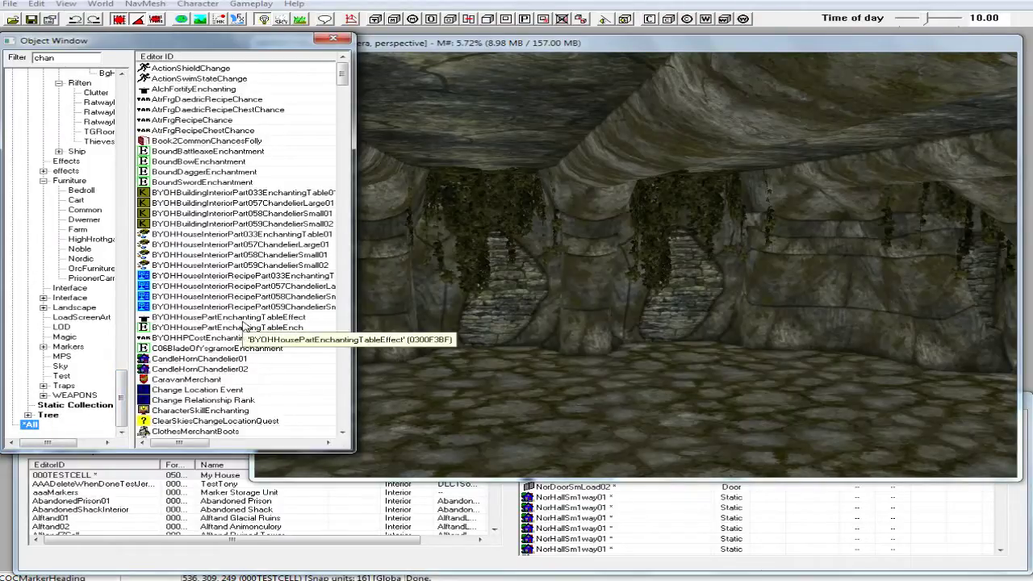
Preview the CandleHornChandelier01 object, look over its model and close the preview.
click(224, 359)
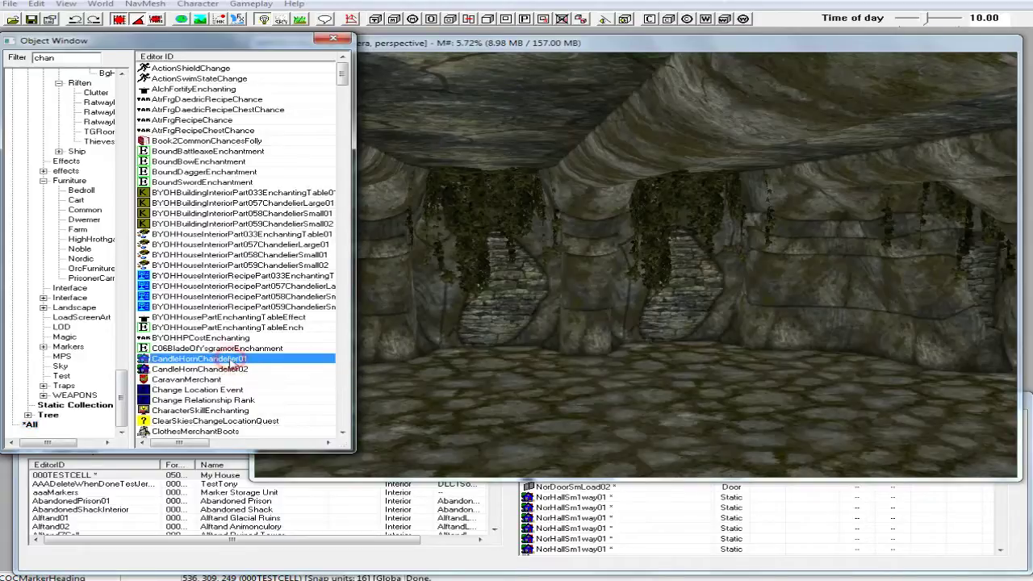
right_click(192, 361)
click(235, 426)
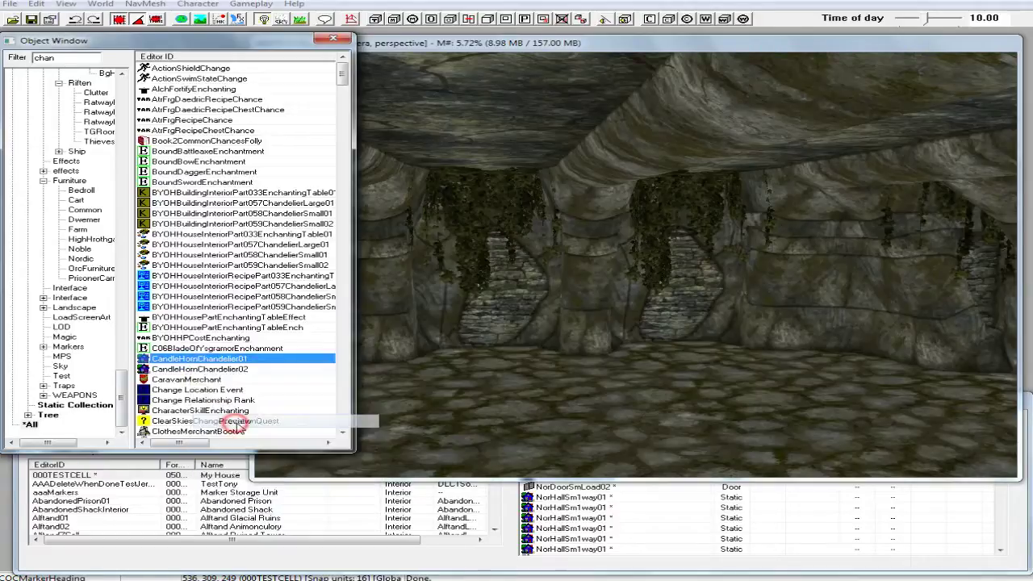
click(468, 275)
drag(411, 276, 530, 190)
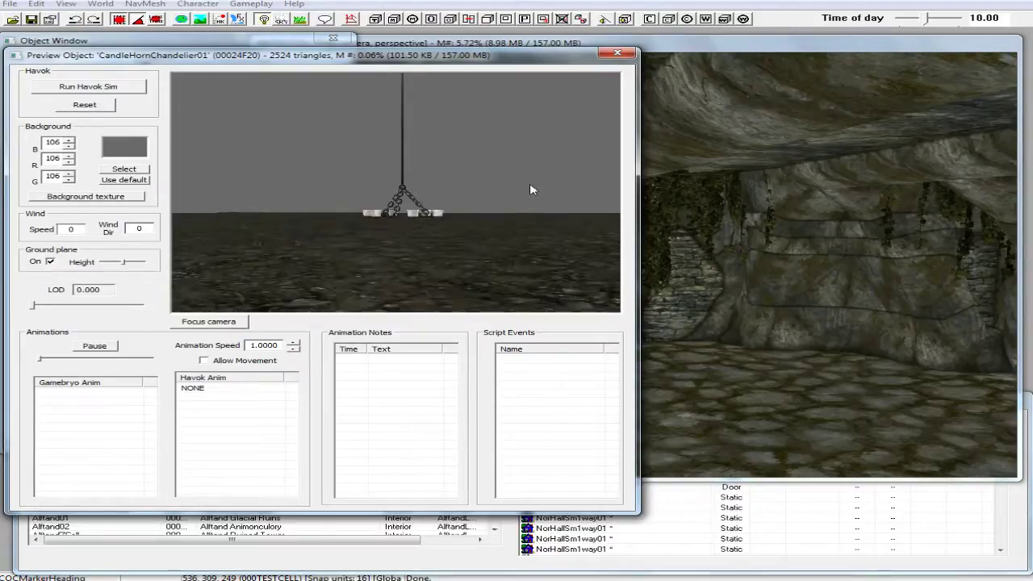
click(617, 53)
Preview the CandleHornChandelier02 object for comparison and close the preview.
right_click(206, 369)
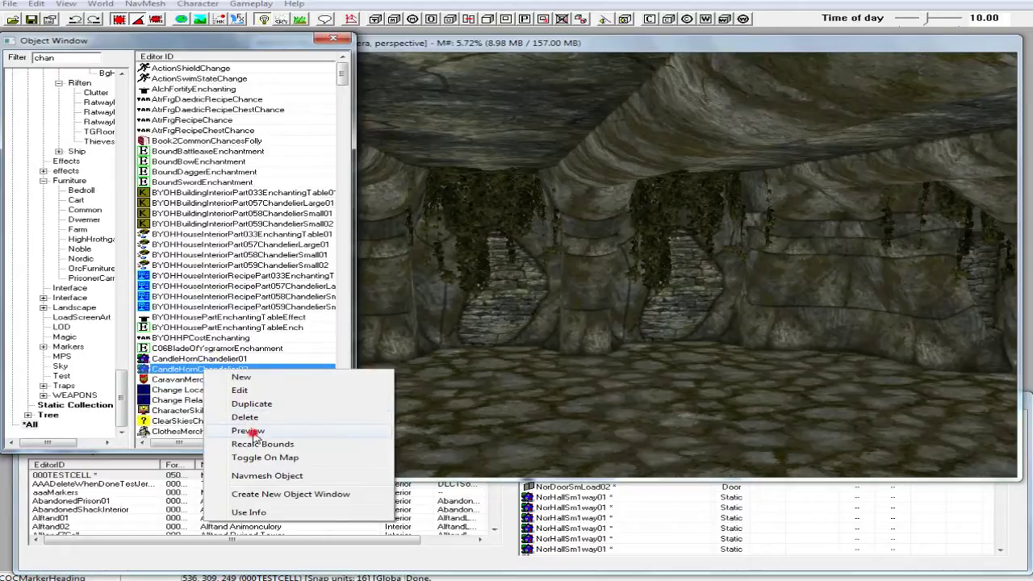
click(251, 430)
scroll(433, 249, down, 5)
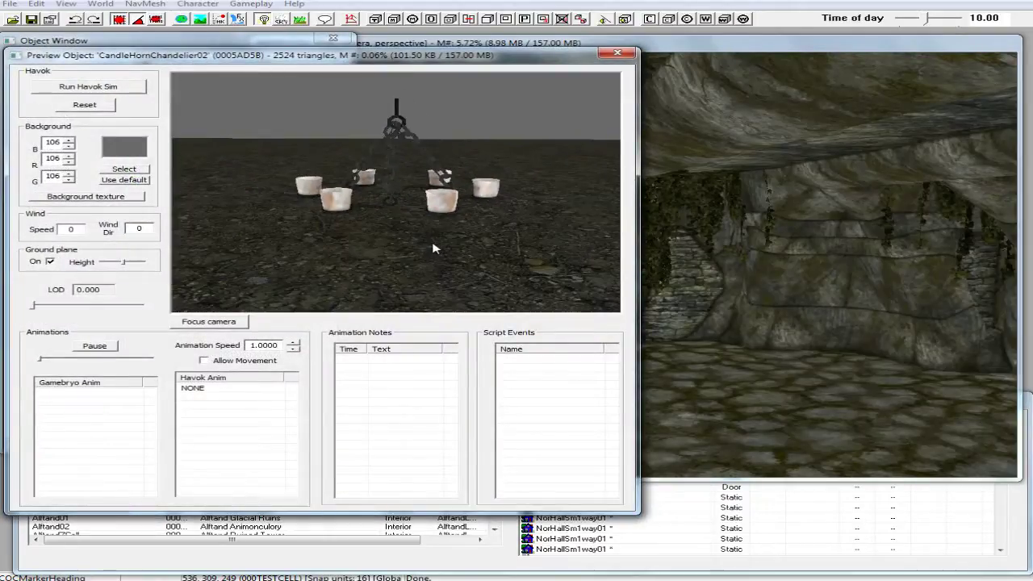
scroll(433, 247, up, 2)
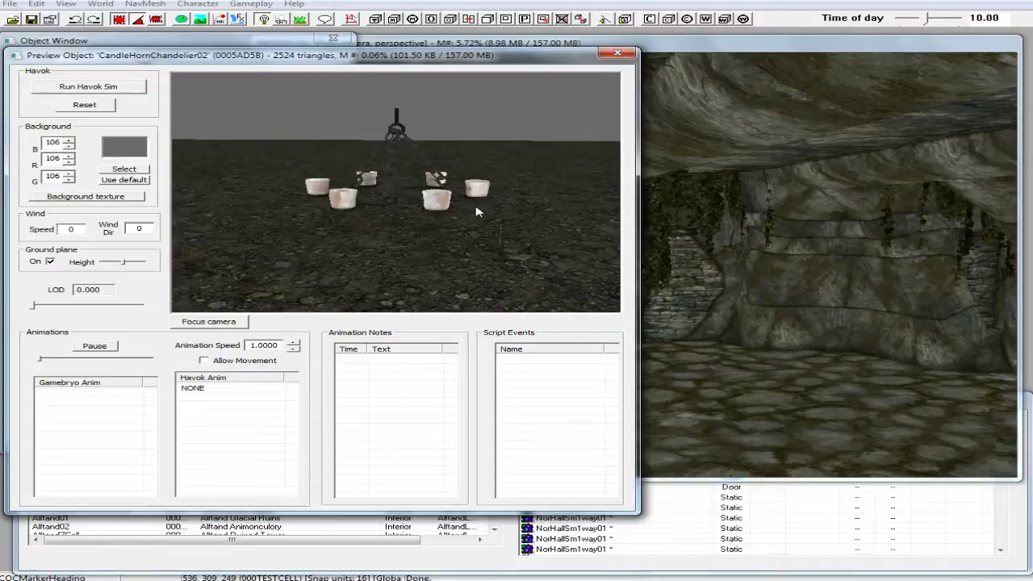
click(630, 55)
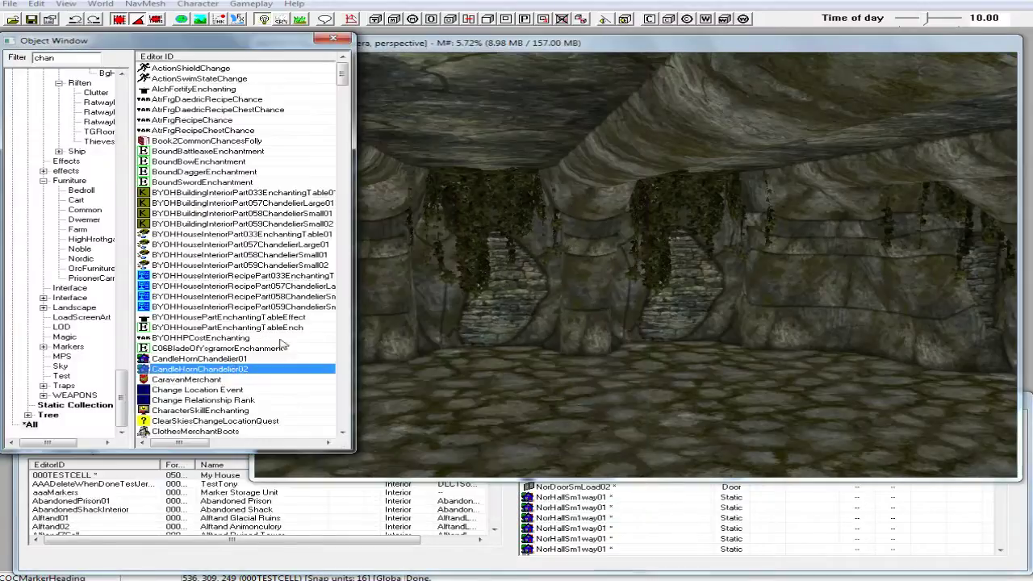
Place a CandleHornChandelier01 in the side cave and lower it vertically so it hangs below the ceiling.
click(213, 358)
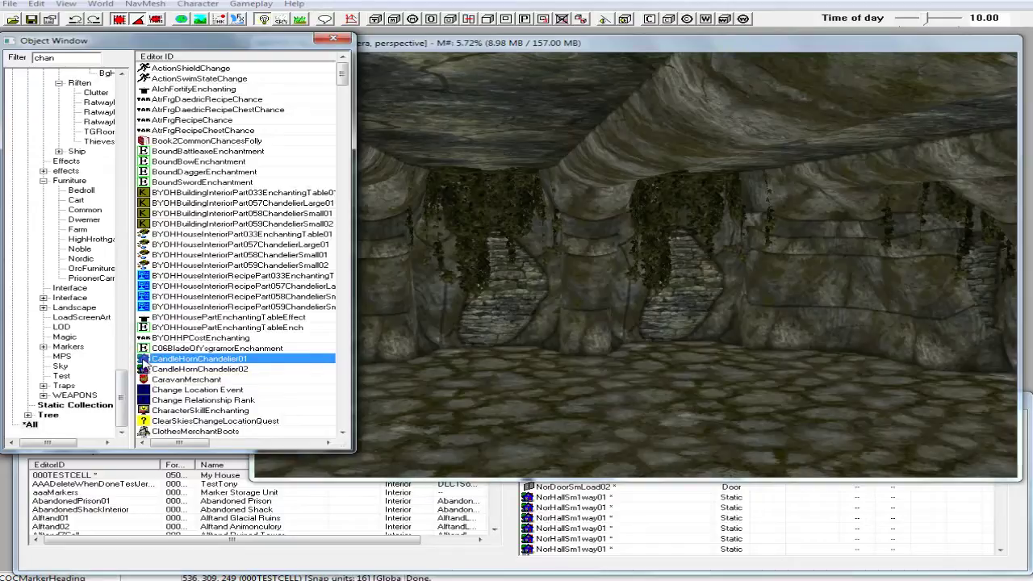
drag(144, 363, 672, 162)
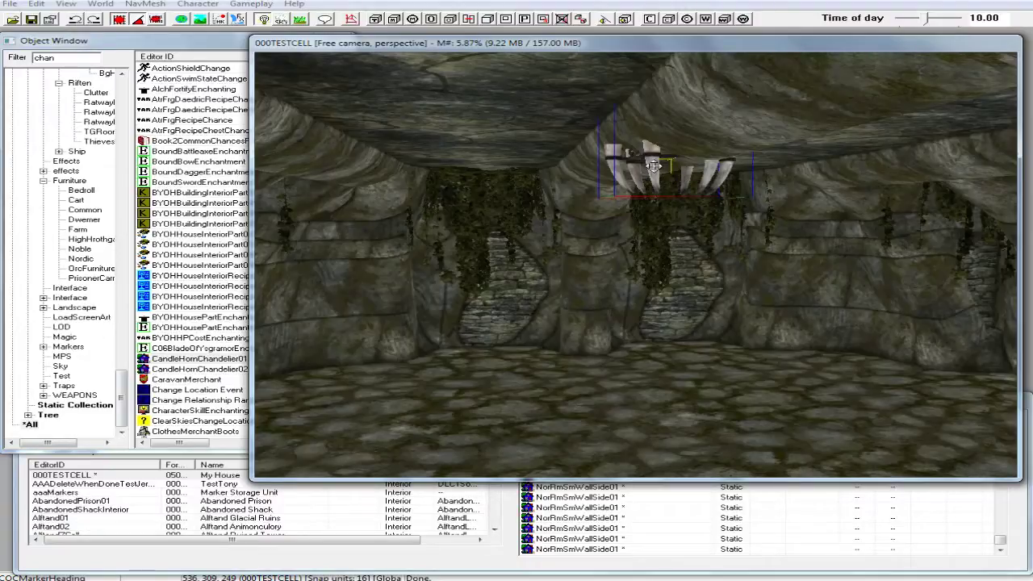
key(z)
drag(654, 165, 651, 254)
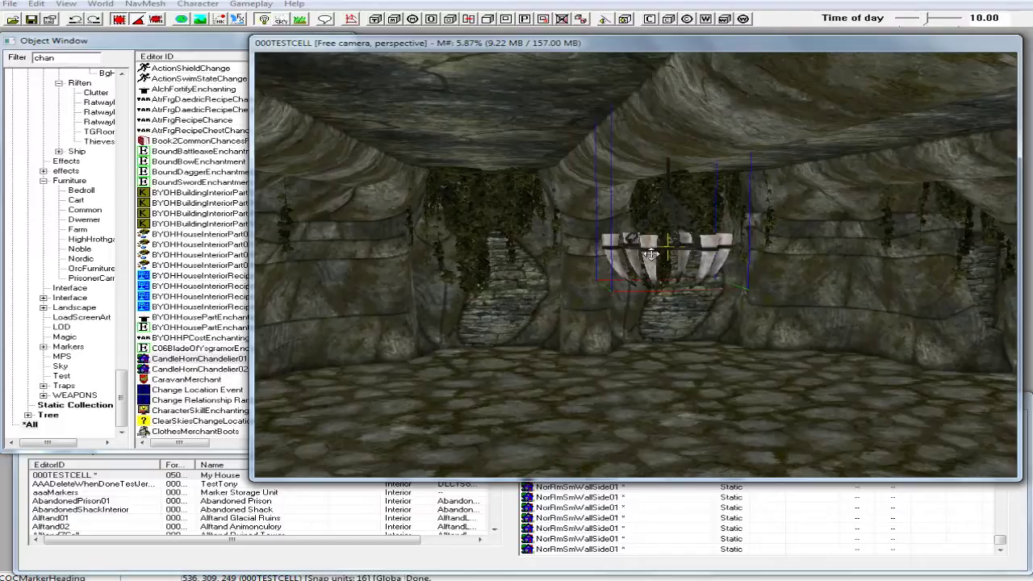
Shift the chandelier horizontally in front of the pillar between the two vine-covered alcoves and check its placement from above.
mouse_move(650, 255)
middle_down()
mouse_move(703, 256)
mouse_move(638, 251)
middle_up()
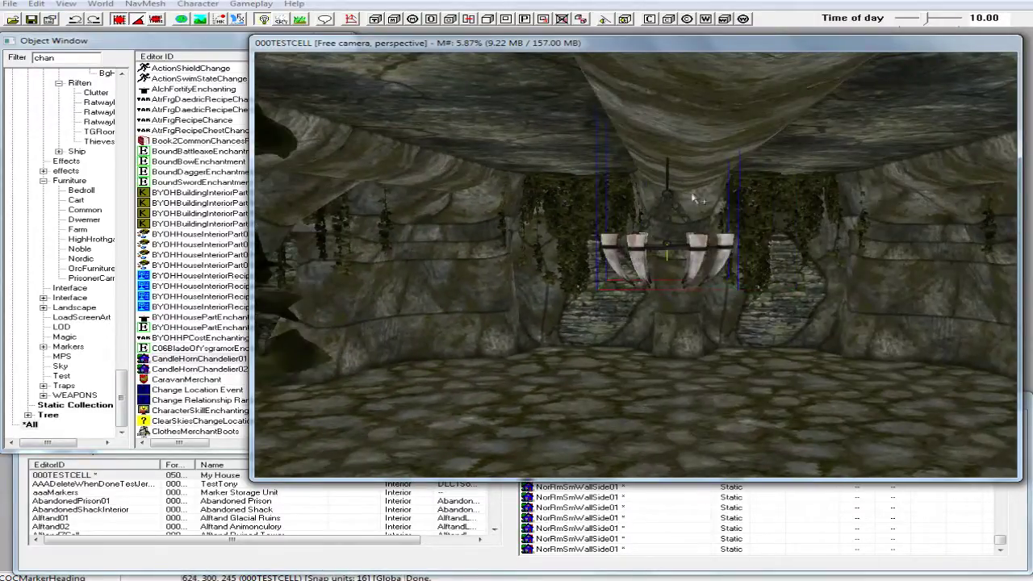
drag(669, 198, 699, 198)
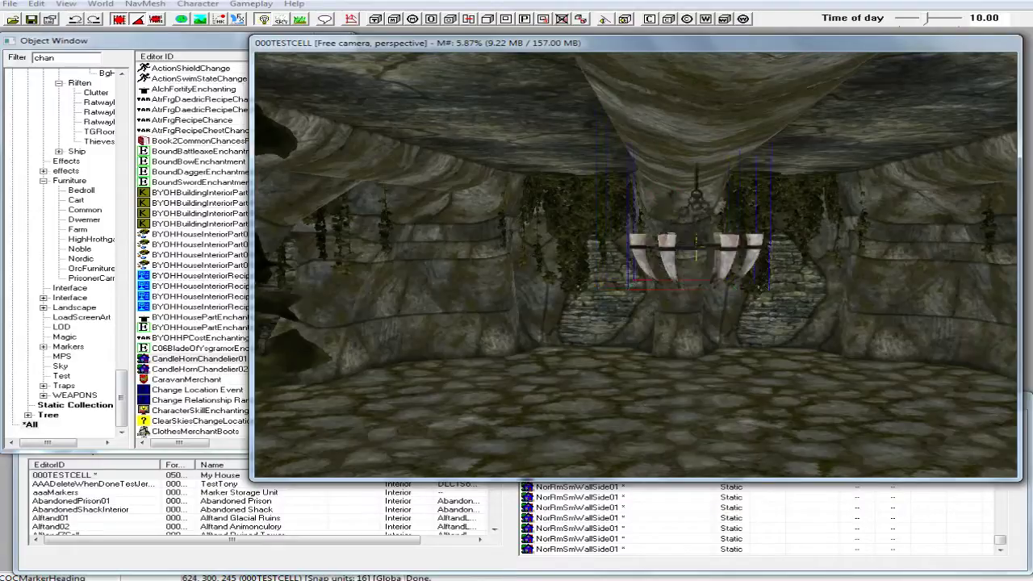
middle_drag(700, 193, 682, 255)
scroll(681, 255, up, 2)
scroll(682, 255, down, 5)
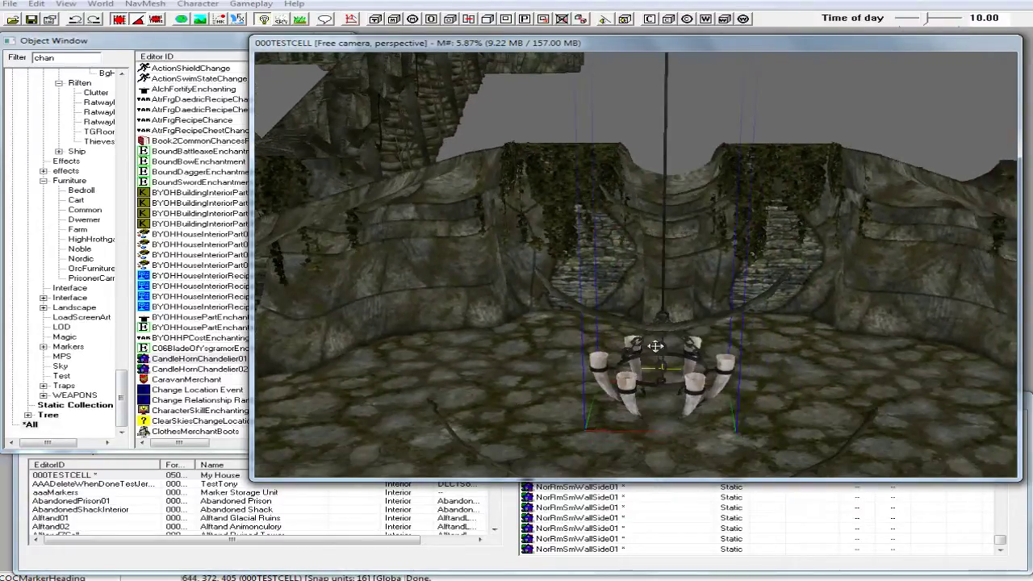
drag(662, 364, 663, 315)
shift+middle_drag(665, 307, 668, 365)
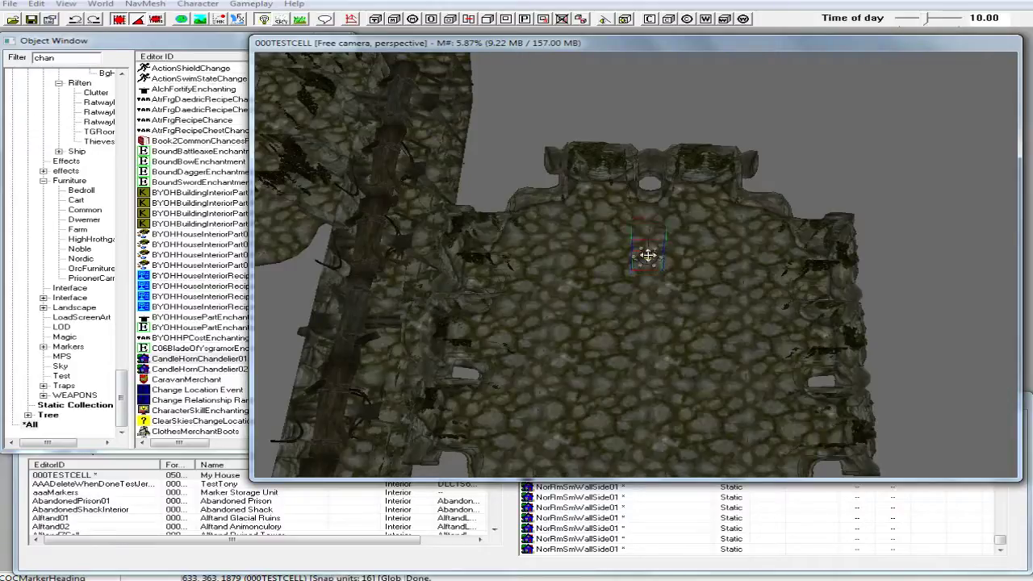
shift+middle_drag(648, 255, 664, 284)
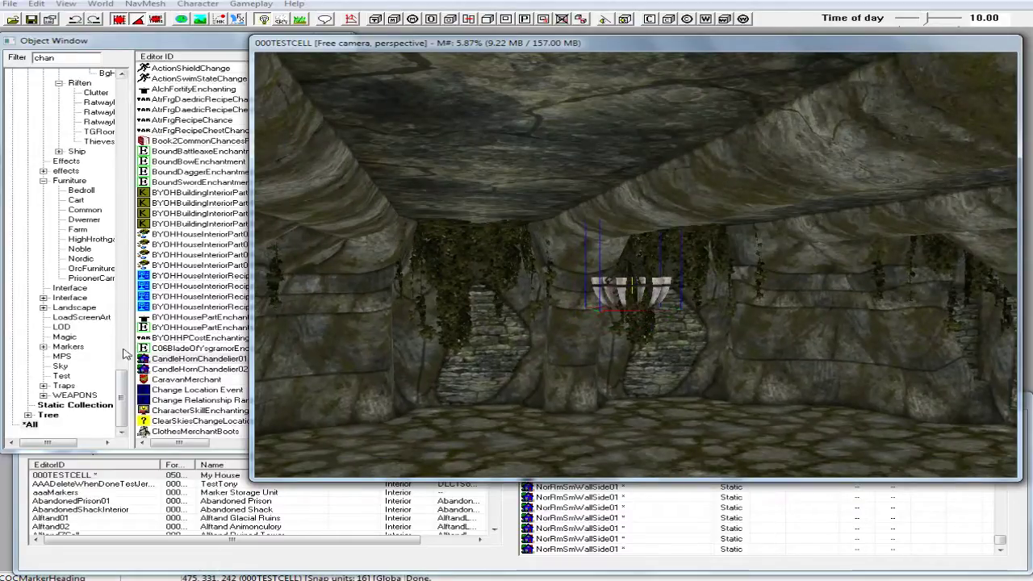
Show the Light category of world objects and clear the "chan" filter to list every light.
click(65, 74)
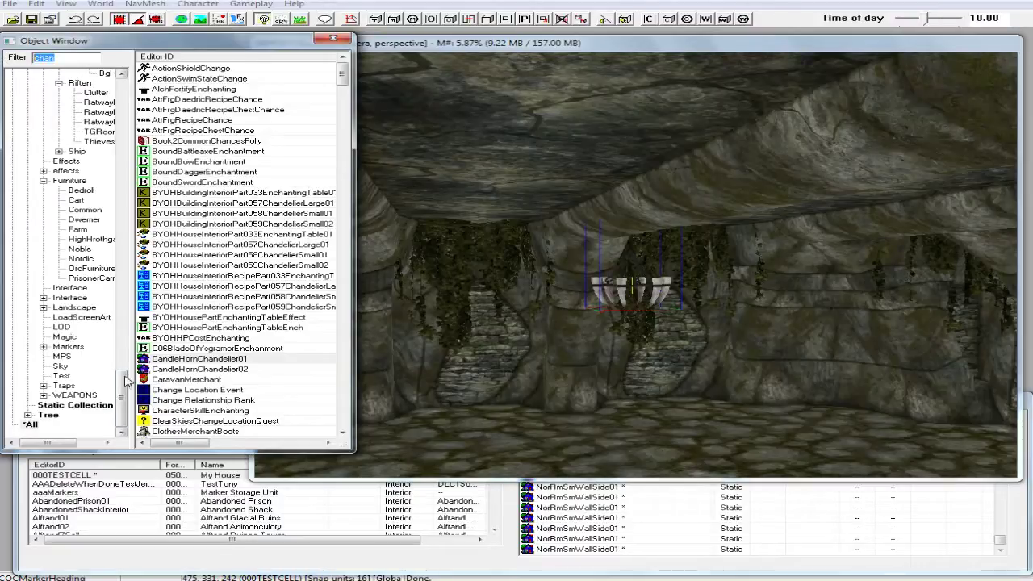
scroll(123, 374, up, 2)
drag(123, 374, 122, 169)
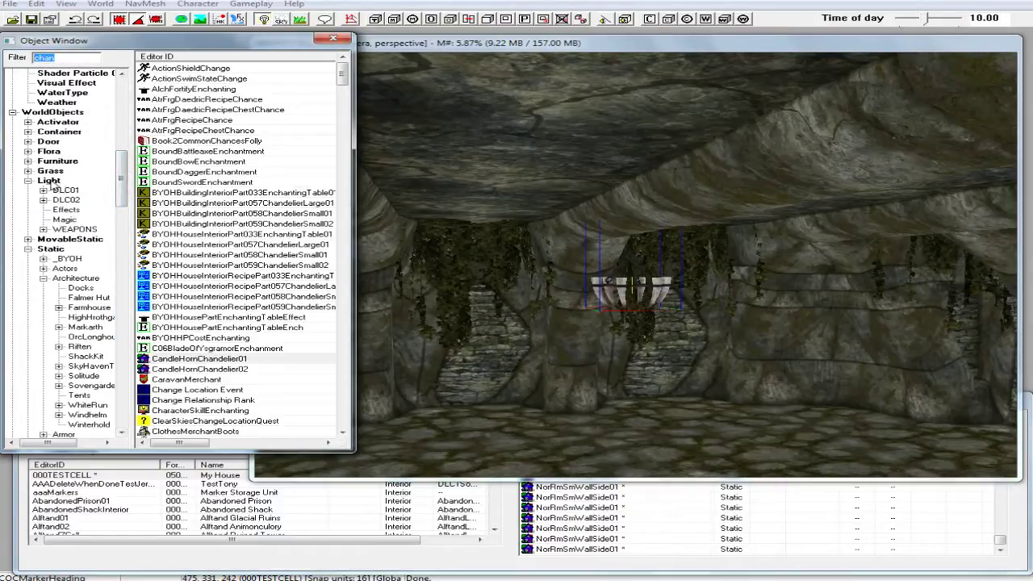
click(49, 180)
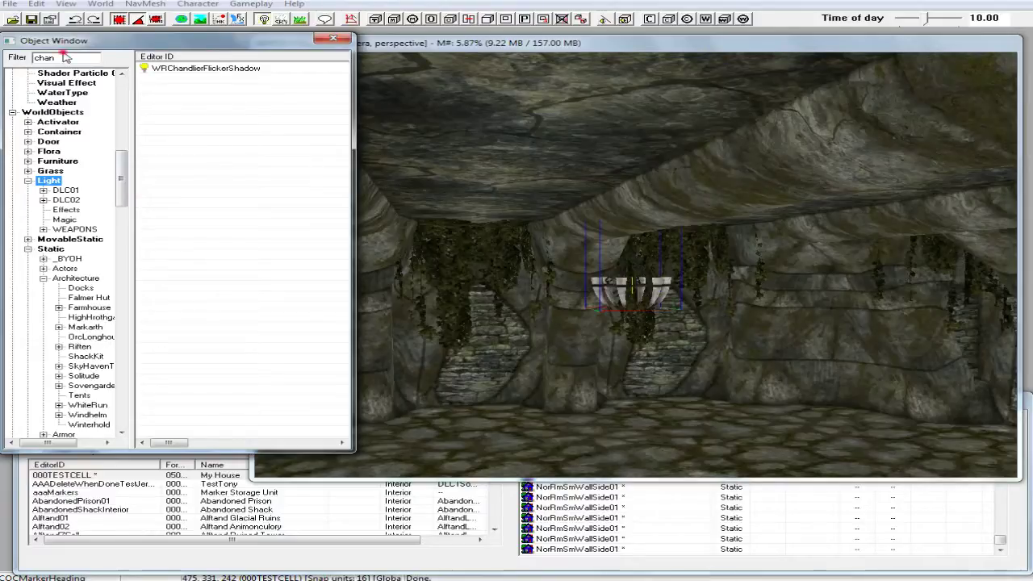
drag(63, 58, 18, 58)
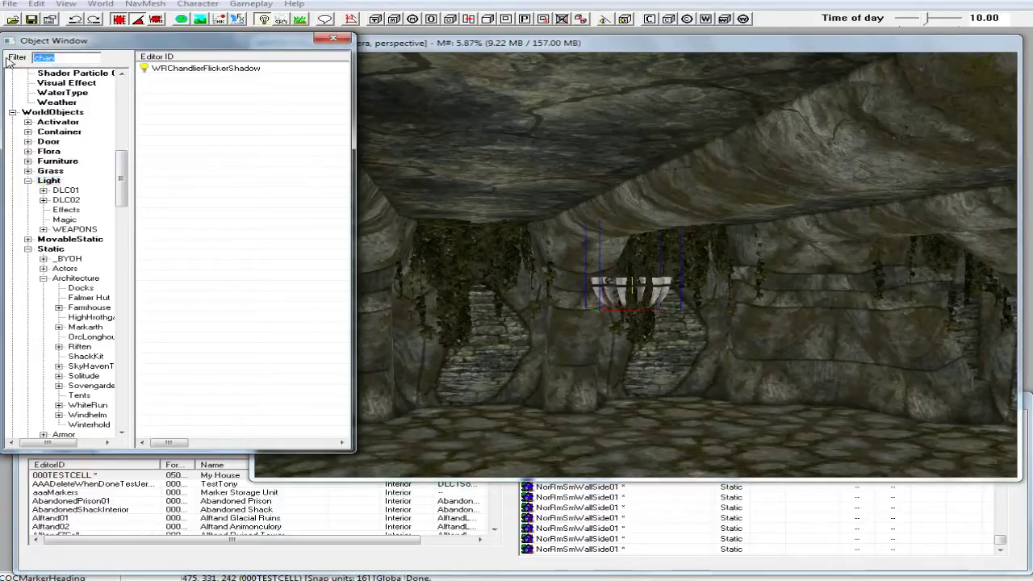
key(BackSpace)
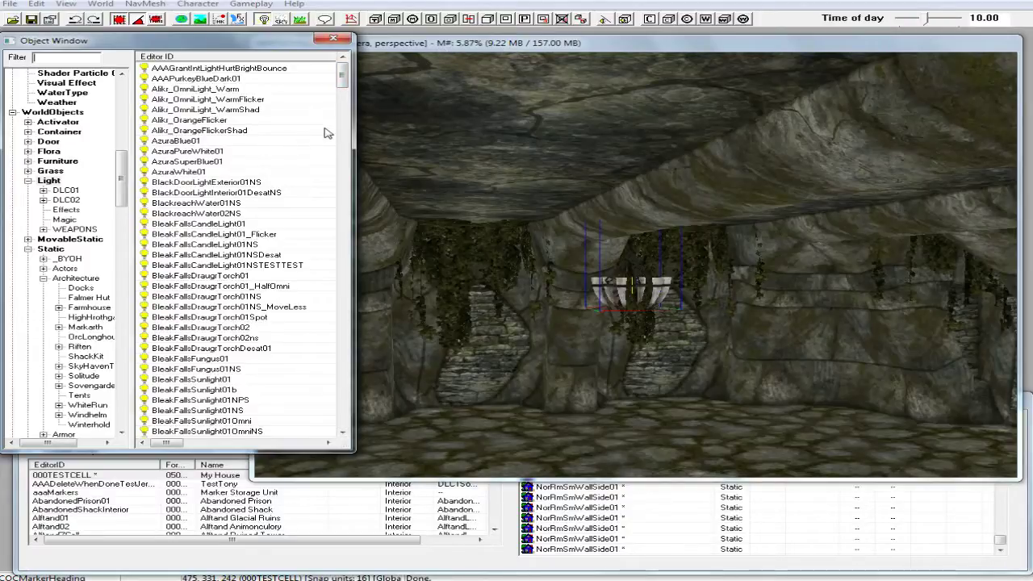
Choose the Alikr_OrangeFlicker light from the list and place it just beneath the horn chandelier.
click(234, 184)
scroll(234, 189, down, 5)
scroll(234, 189, down, 3)
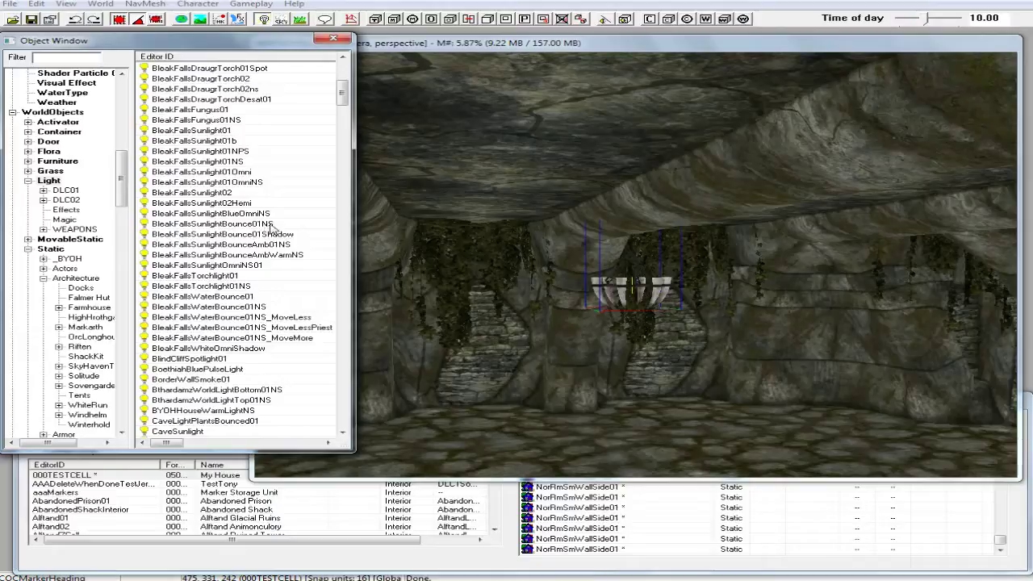
scroll(246, 227, up, 3)
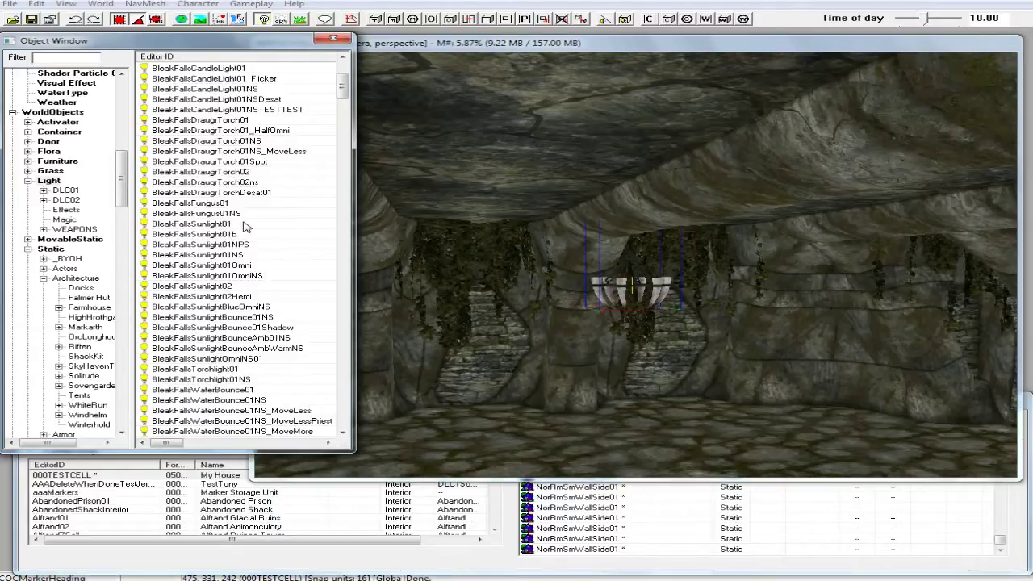
scroll(246, 227, up, 5)
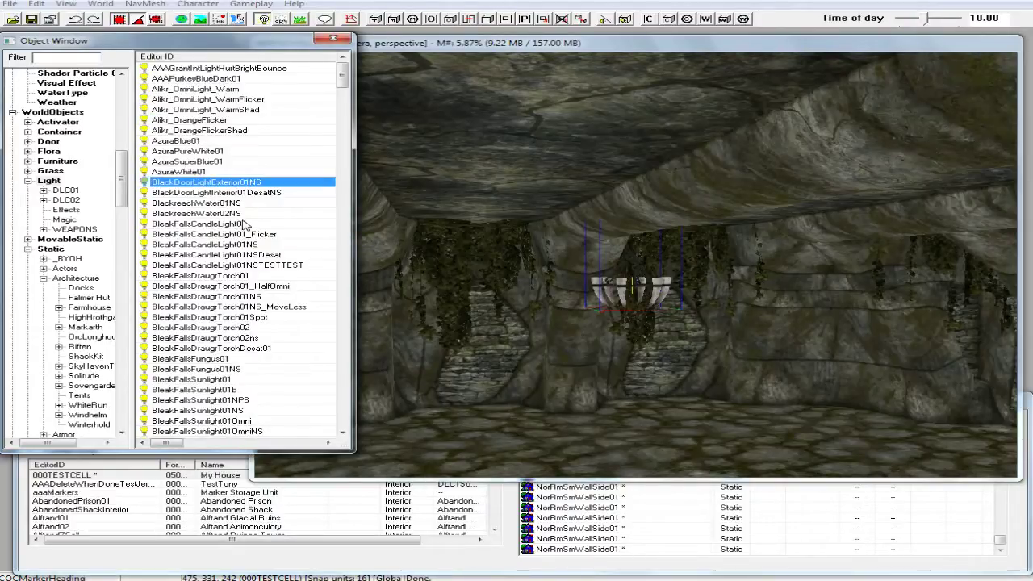
click(208, 121)
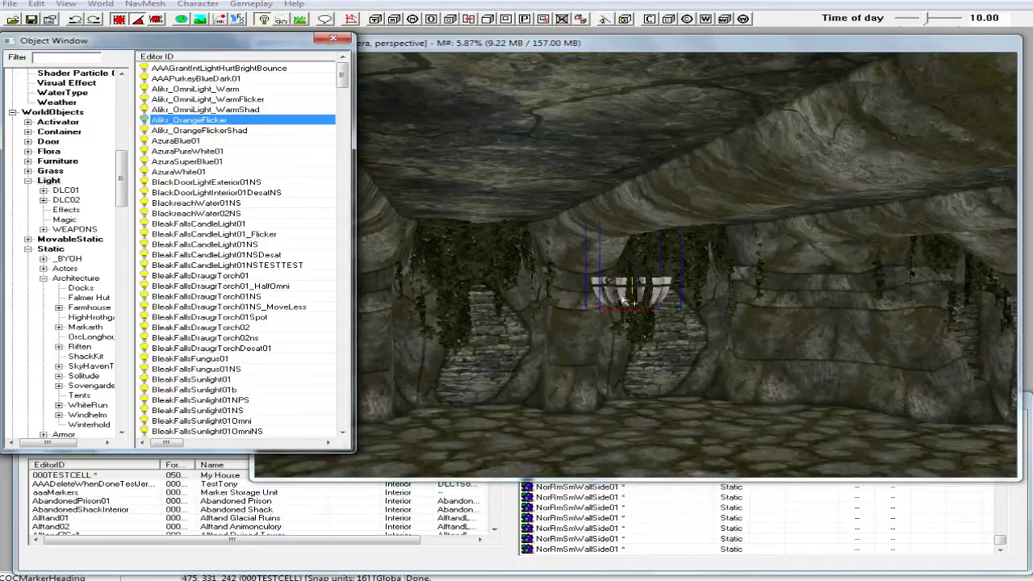
drag(634, 300, 622, 289)
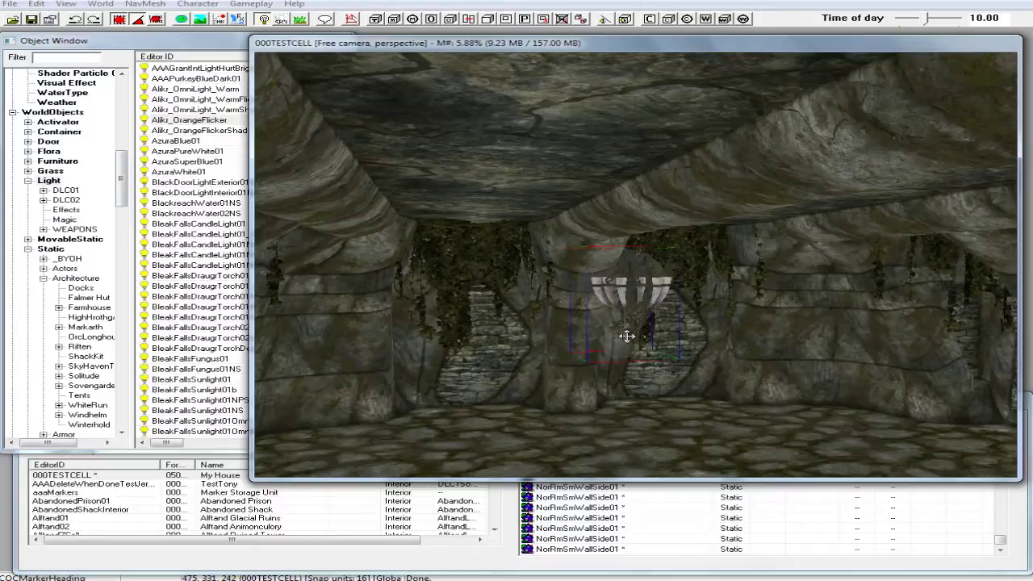
Preview the orange flicker light's effect around the chandelier with the editor's bright lighting switched off, then restore the bright view.
key(Delete)
scroll(623, 323, up, 5)
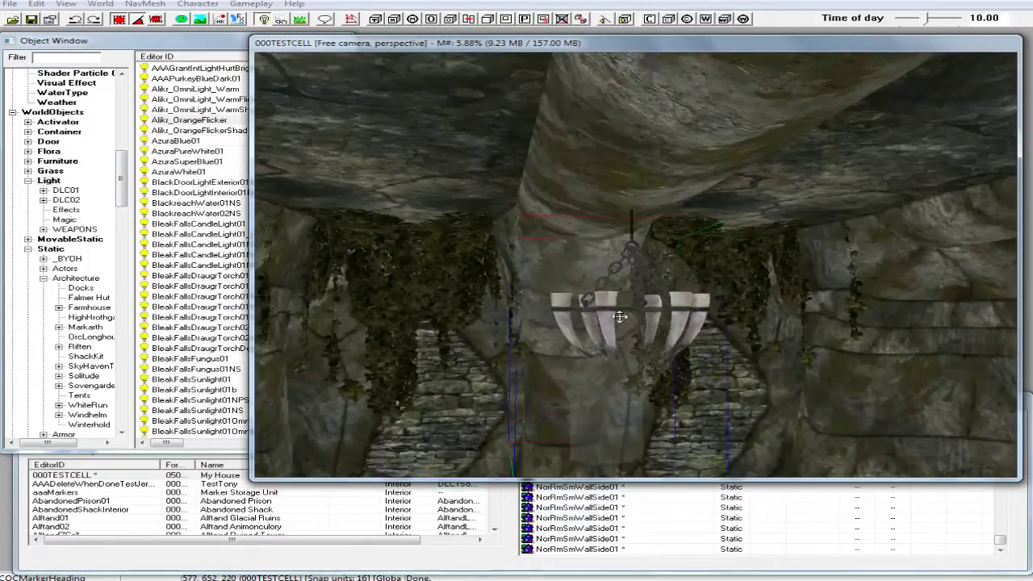
mouse_move(616, 318)
shift+middle_down()
mouse_move(580, 385)
mouse_move(622, 353)
mouse_move(624, 330)
shift+middle_up()
scroll(624, 330, down, 3)
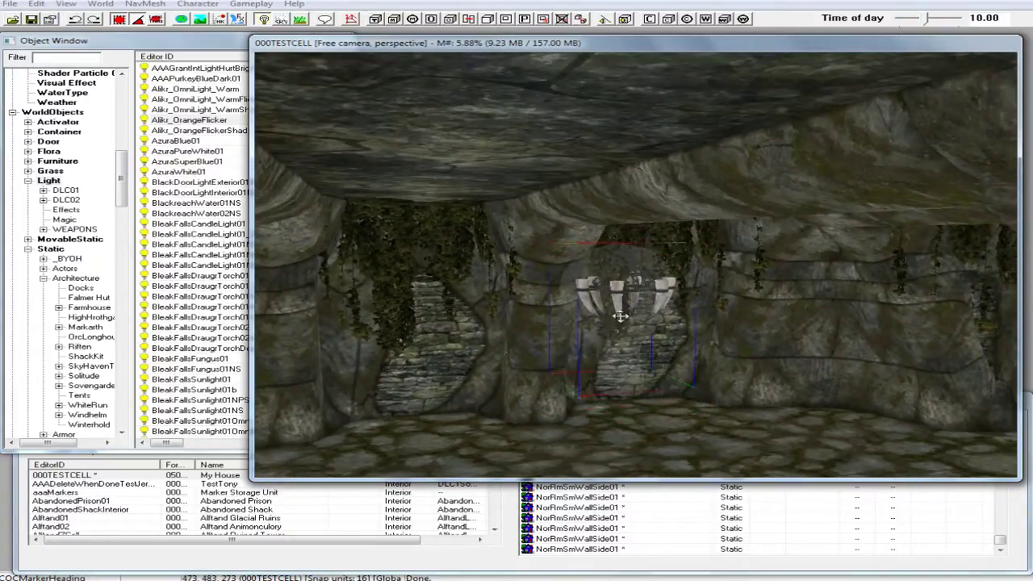
key(a)
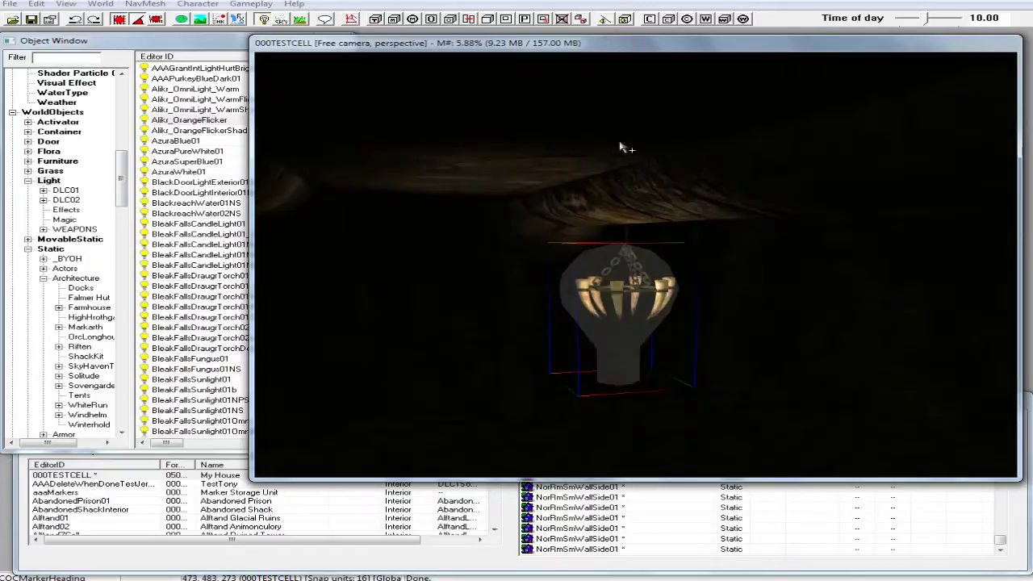
middle_drag(611, 244, 611, 237)
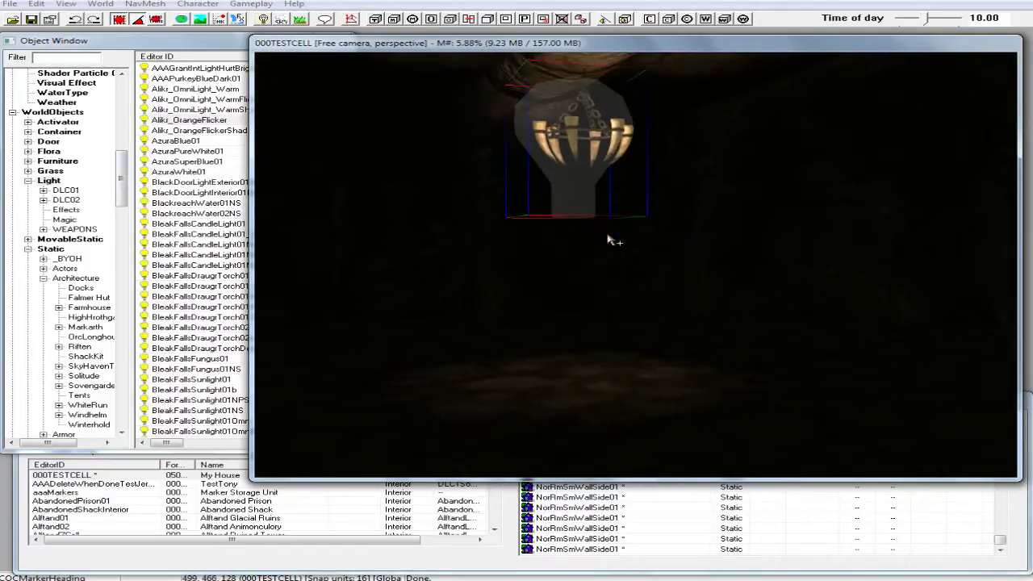
middle_drag(560, 106, 564, 134)
key(a)
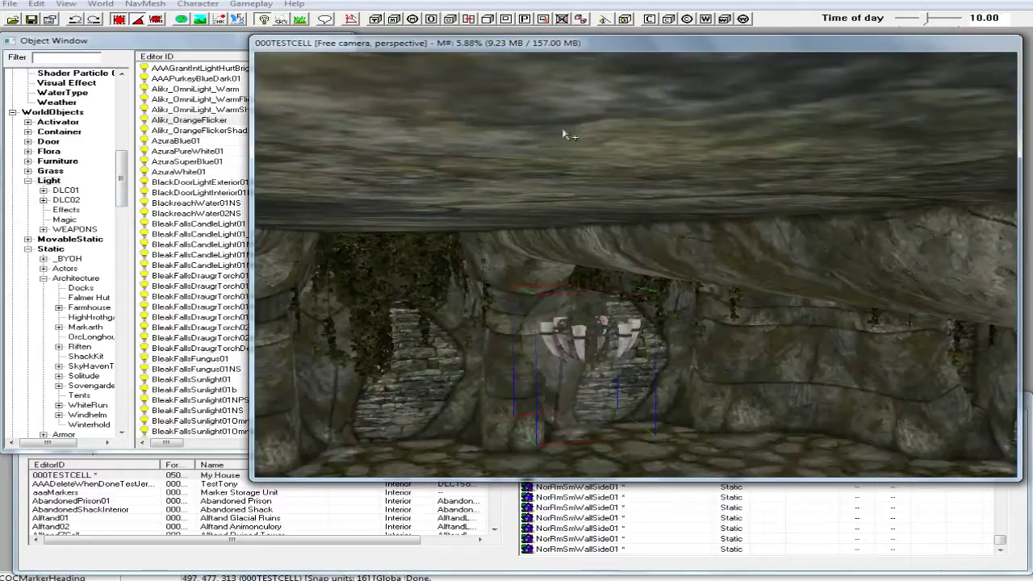
middle_drag(576, 261, 569, 246)
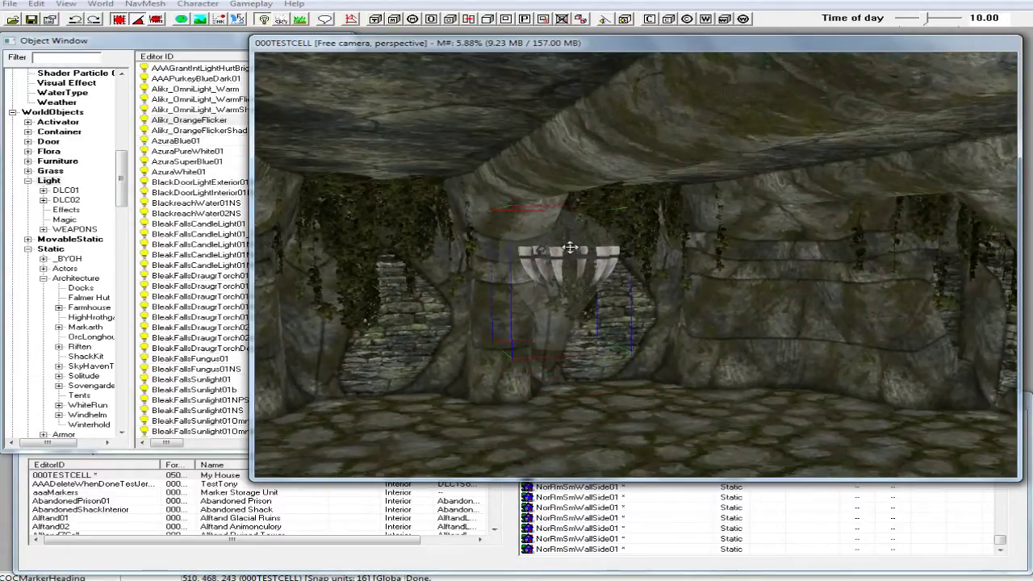
Turn the Alikr_OrangeFlicker light upside down around its X axis and centre it on the chandelier as seen from above.
click(557, 307)
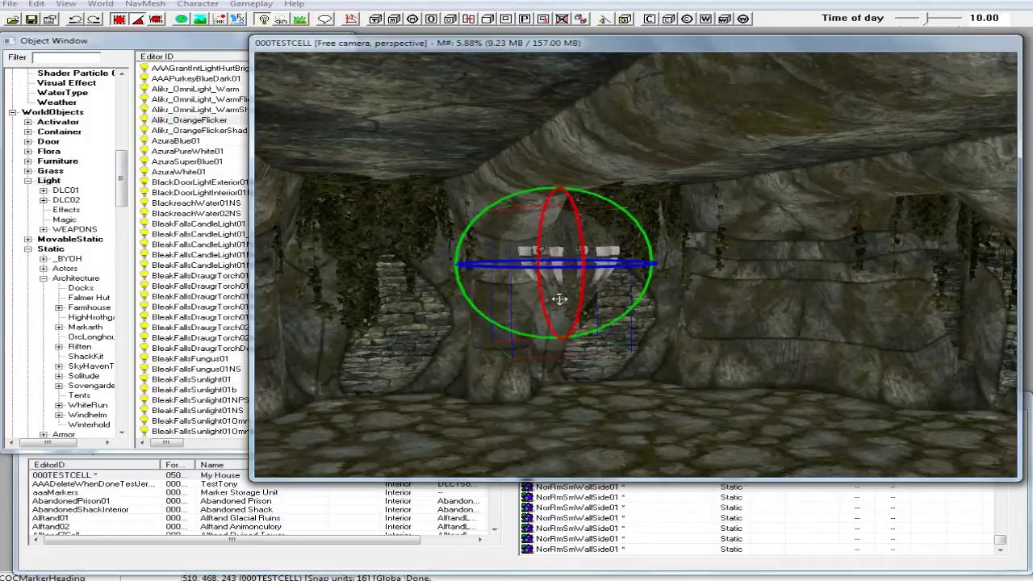
drag(579, 232, 596, 252)
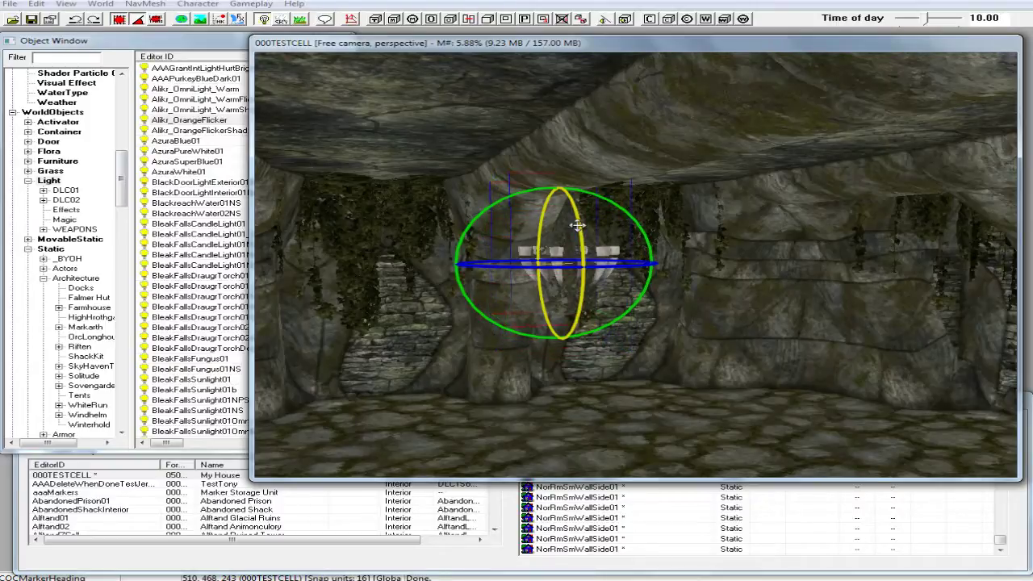
key(e)
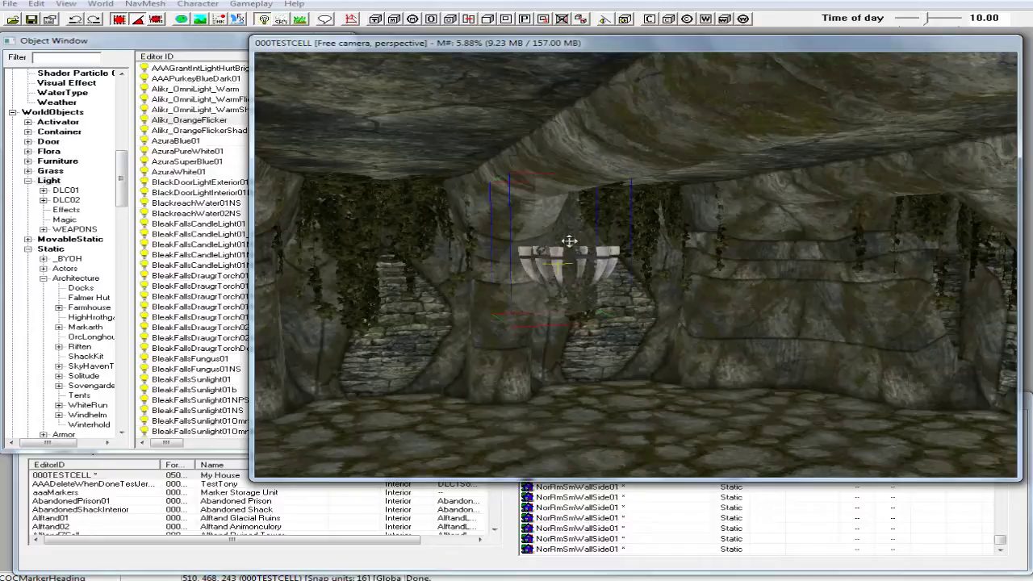
shift+middle_drag(568, 244, 565, 281)
drag(572, 241, 565, 222)
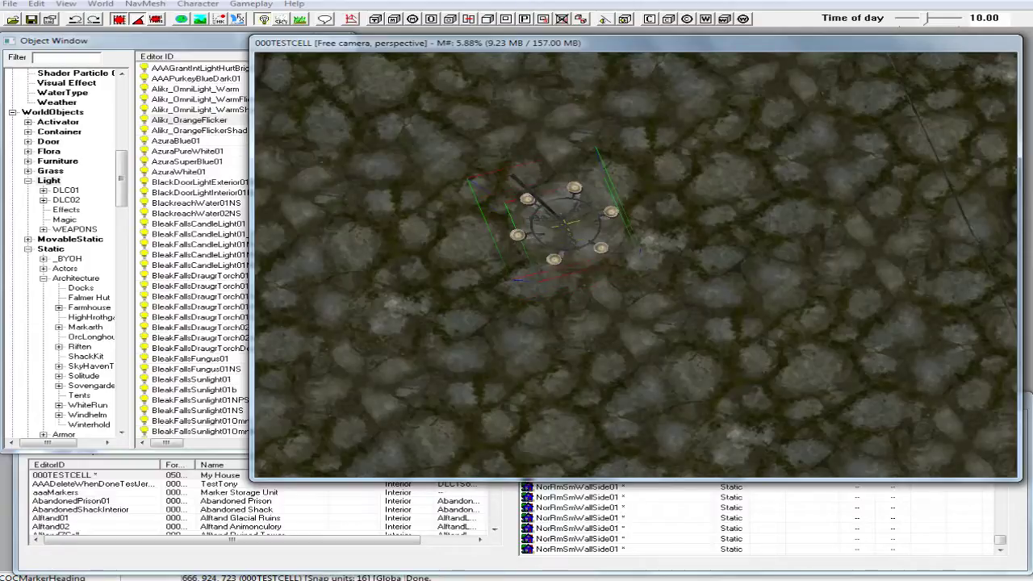
shift+middle_drag(567, 229, 561, 140)
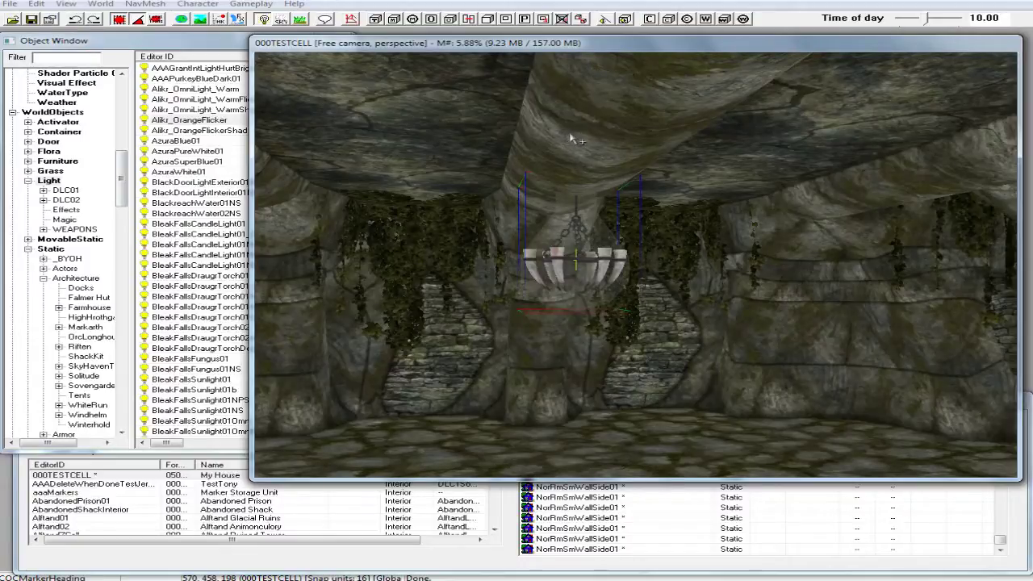
Switch off the editor's bright lighting and lower the flicker light vertically until its bulb sits just beneath the chandelier's horns.
key(a)
mouse_move(588, 194)
middle_down()
mouse_move(586, 175)
mouse_move(590, 191)
middle_up()
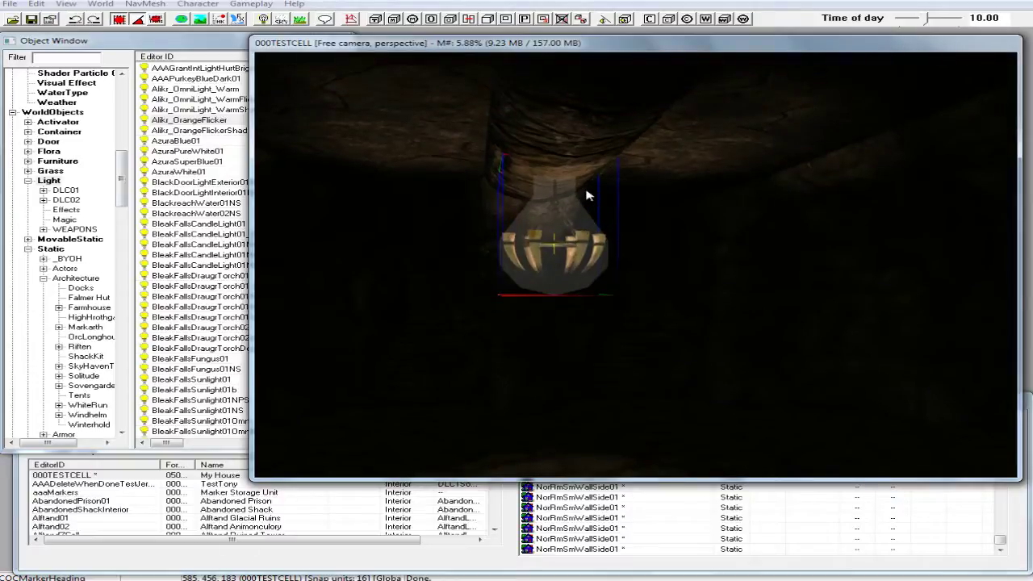
click(559, 262)
drag(556, 259, 554, 280)
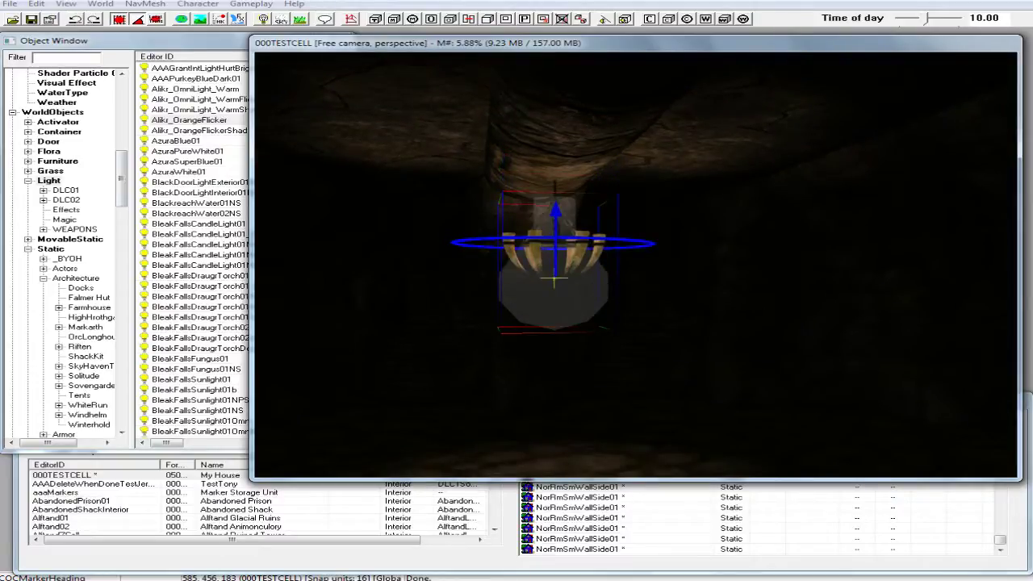
Examine the light's spread over the floor, ceiling and pillar from above and close beside the chandelier.
scroll(557, 314, down, 5)
shift+middle_drag(577, 349, 548, 377)
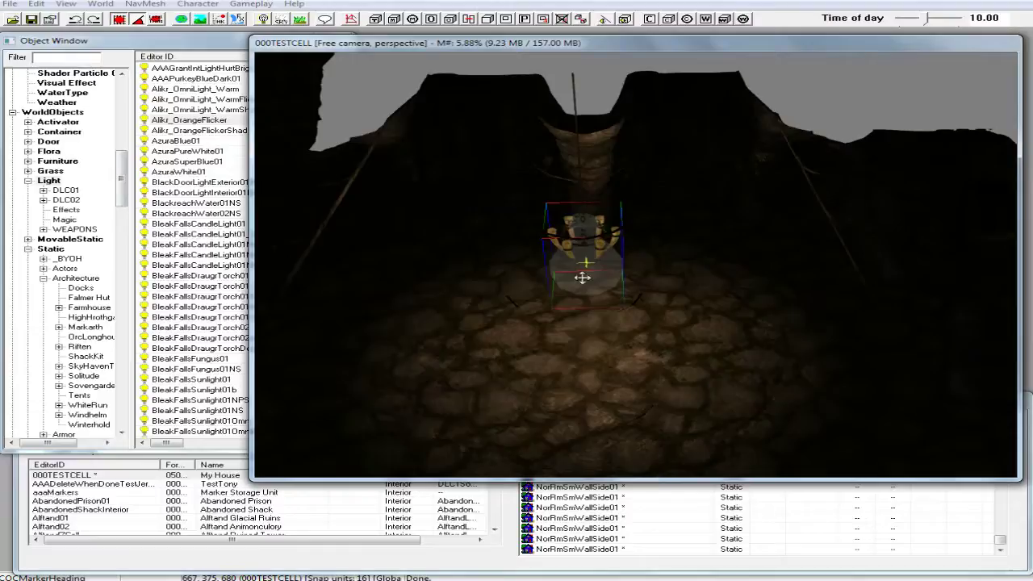
scroll(590, 274, up, 2)
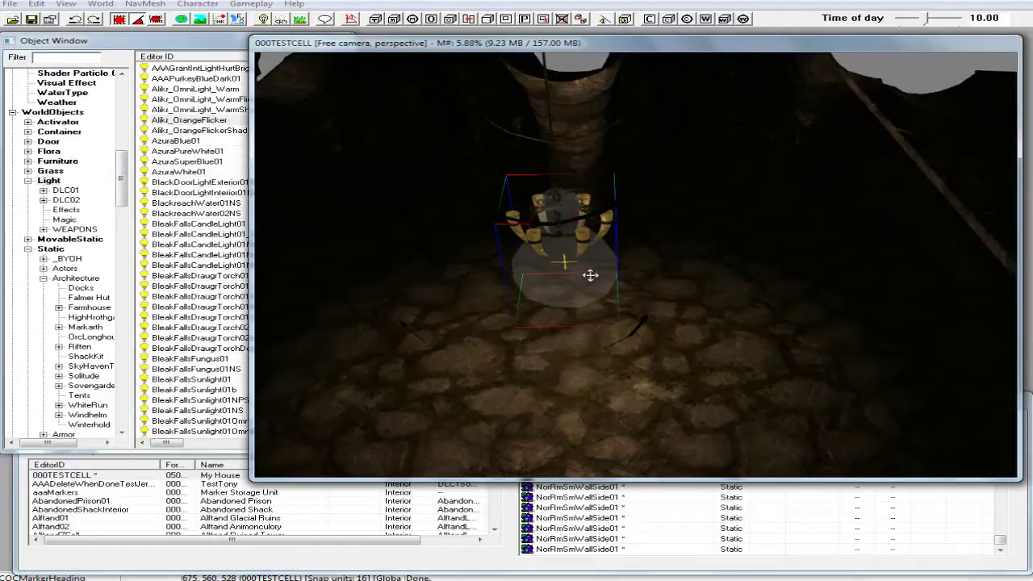
scroll(601, 260, up, 3)
scroll(601, 261, up, 5)
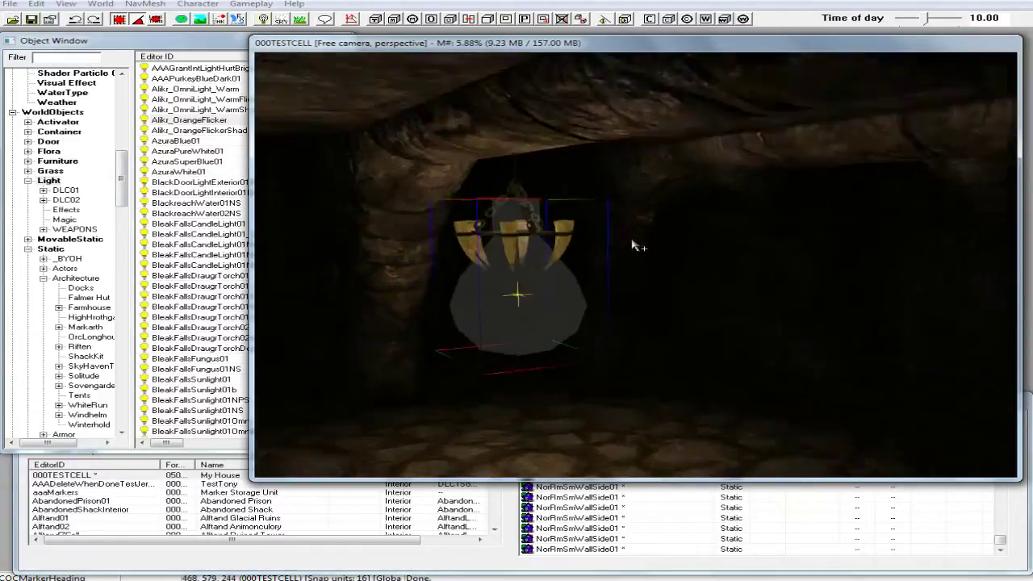
scroll(633, 245, down, 2)
middle_drag(634, 250, 636, 249)
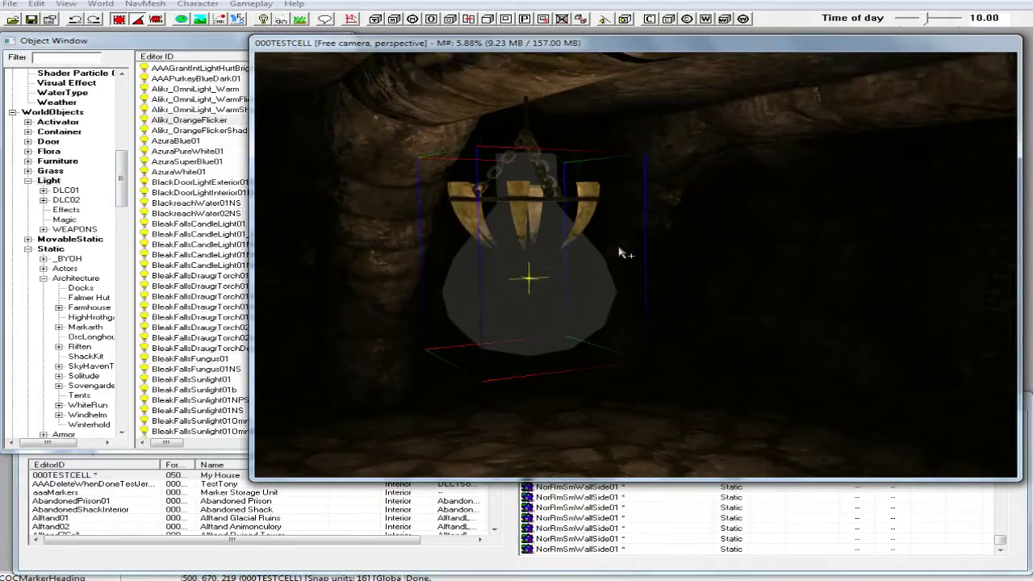
Open the reference properties of the CandleHornChandelier01 and move the dialog away from the chandelier.
click(526, 136)
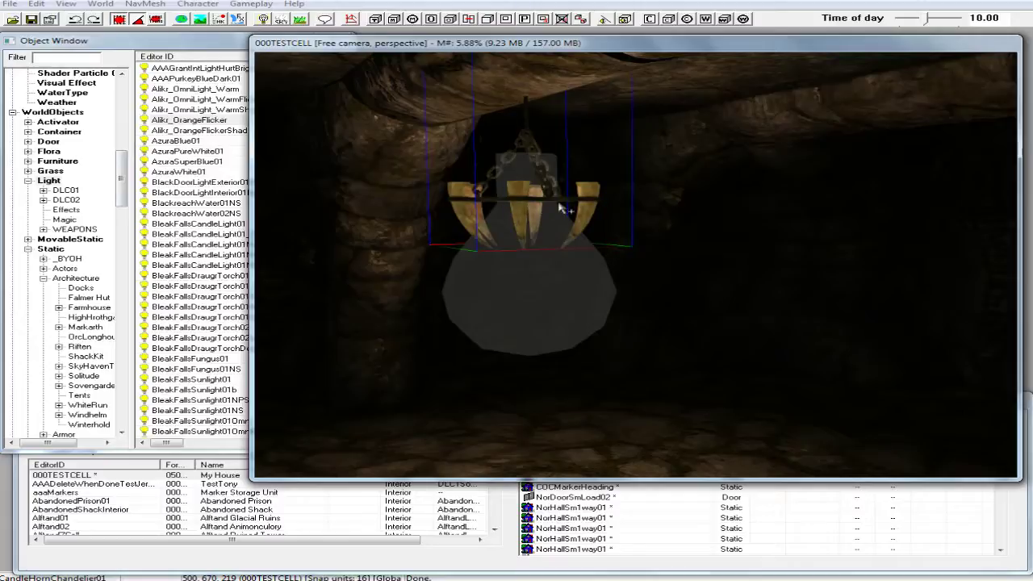
click(522, 121)
double_click(523, 140)
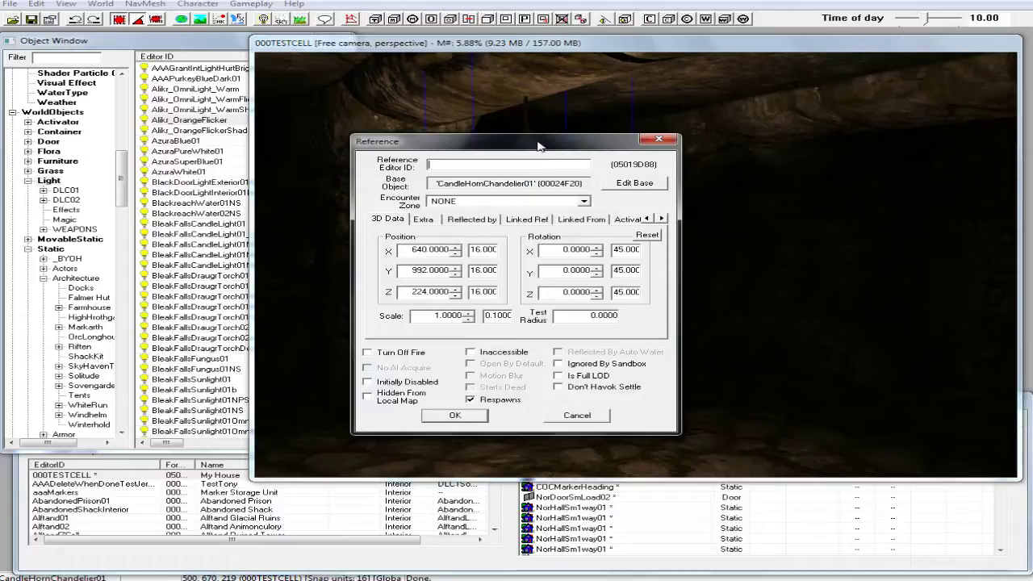
drag(525, 140, 317, 99)
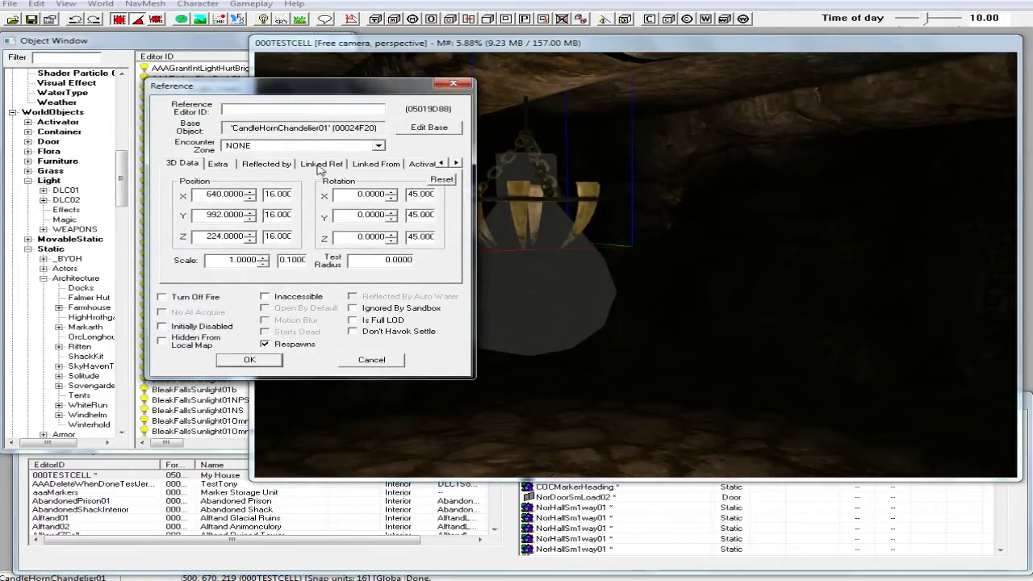
Look through the chandelier's reference property categories up to Scripts and return to the first ones.
click(456, 163)
click(457, 163)
click(456, 163)
click(456, 163)
click(456, 163)
click(456, 163)
click(457, 163)
click(457, 163)
click(457, 163)
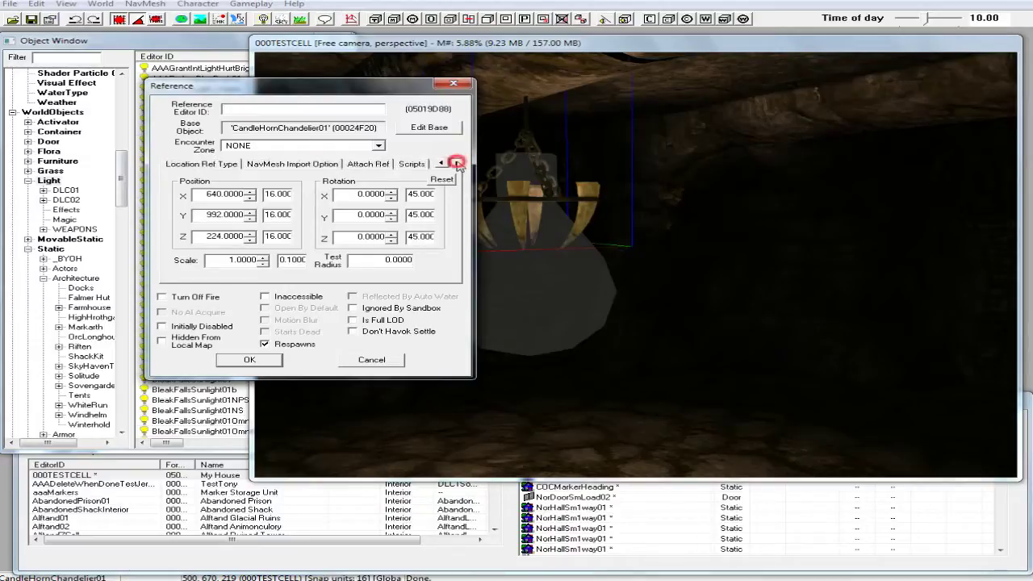
click(442, 163)
click(443, 163)
click(442, 163)
click(442, 163)
click(442, 163)
click(442, 163)
click(442, 163)
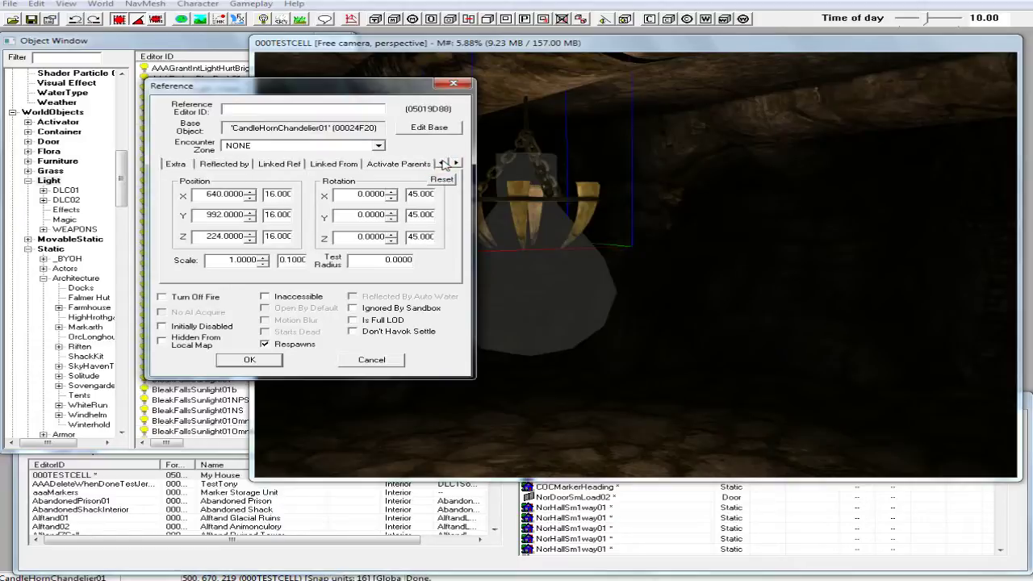
Add the Alikr_OrangeFlicker light, picked in the scene, as a linked reference of the chandelier with keyword NONE and save the properties.
click(278, 165)
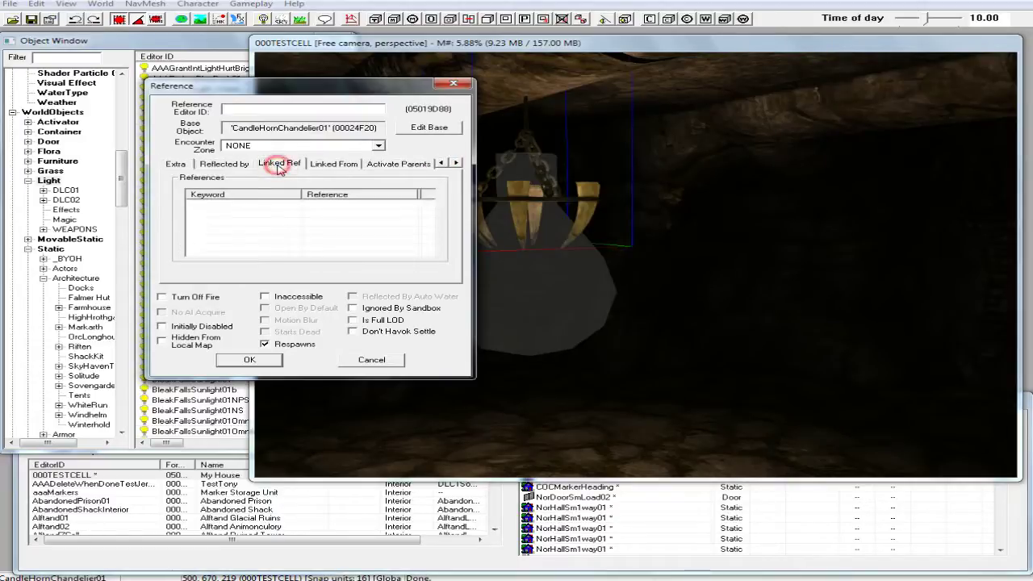
double_click(264, 215)
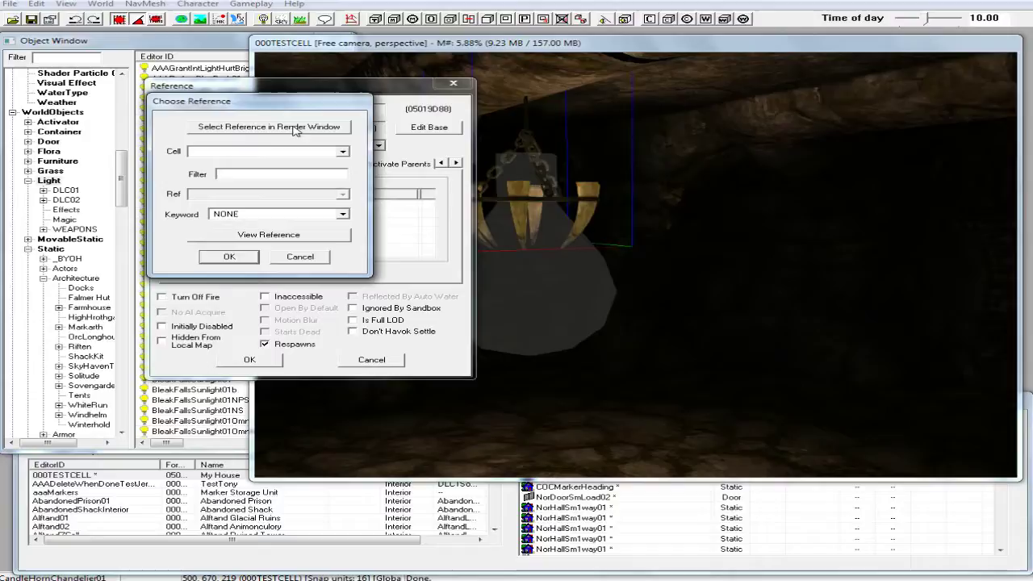
click(295, 127)
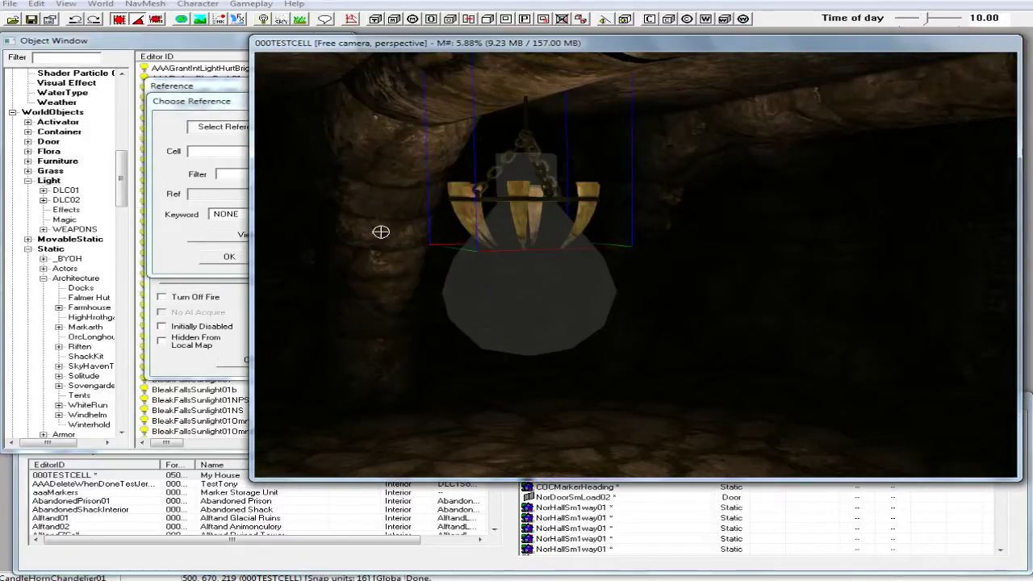
click(529, 290)
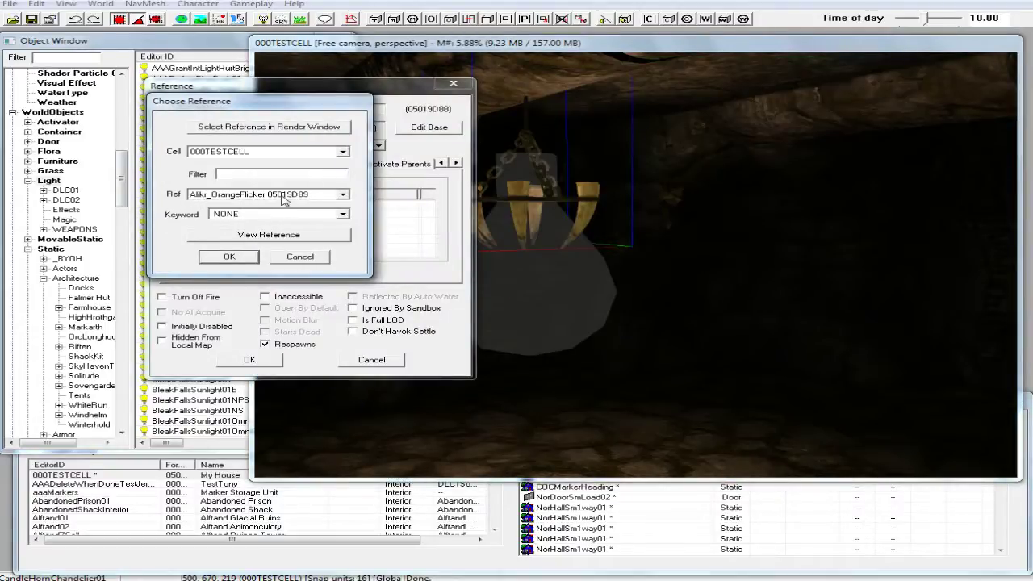
click(231, 256)
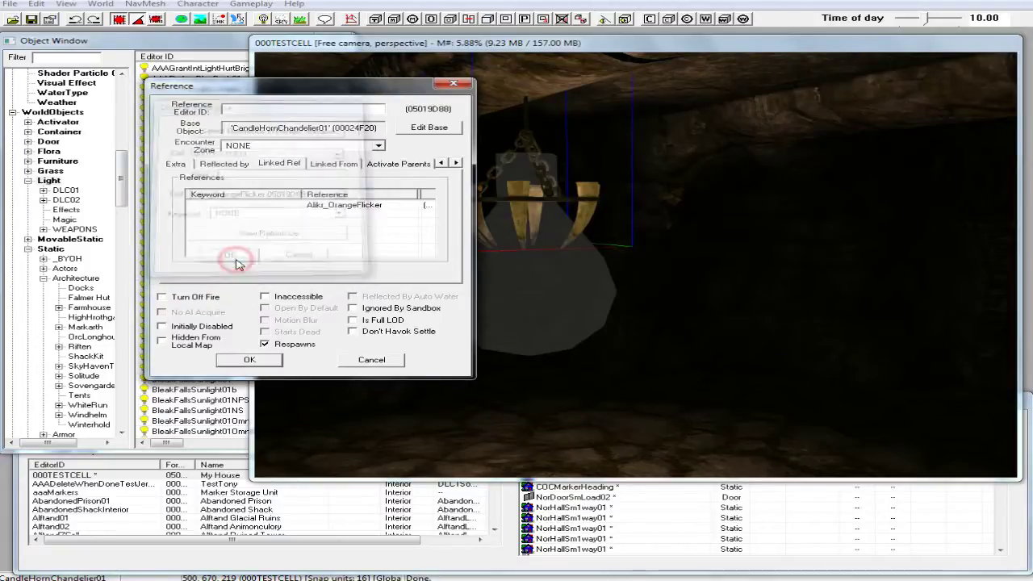
click(253, 361)
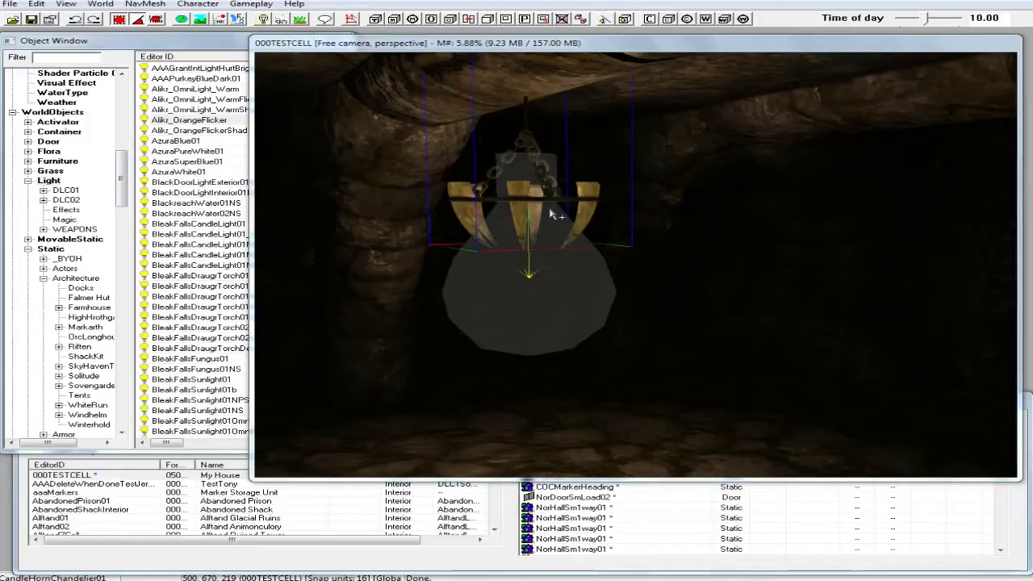
Select the chandelier together with its light, duplicate the pair in the bright overhead view and move the copy towards the room's middle.
ctrl+click(547, 288)
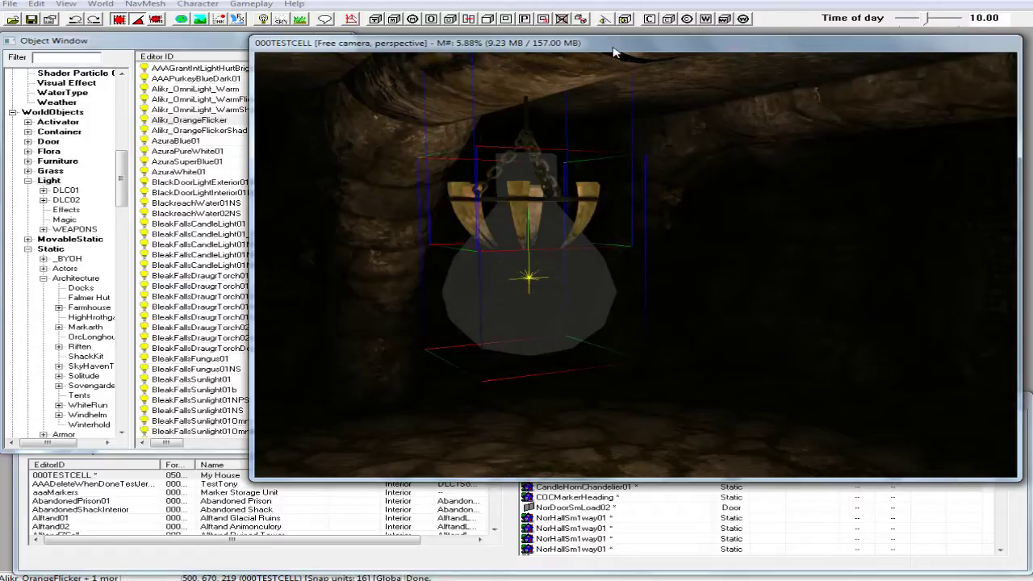
key(a)
shift+middle_drag(613, 51, 569, 120)
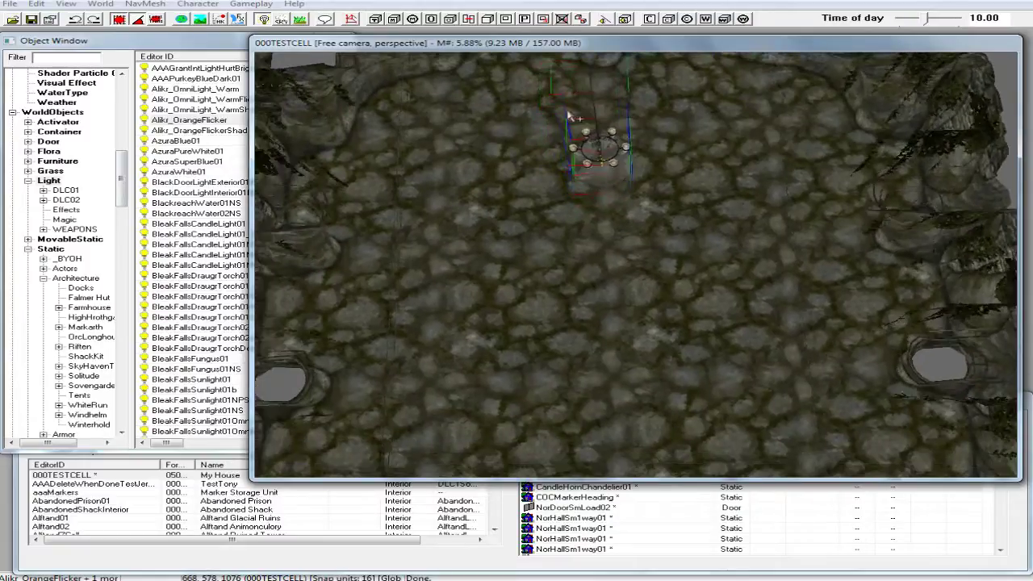
right_click(605, 156)
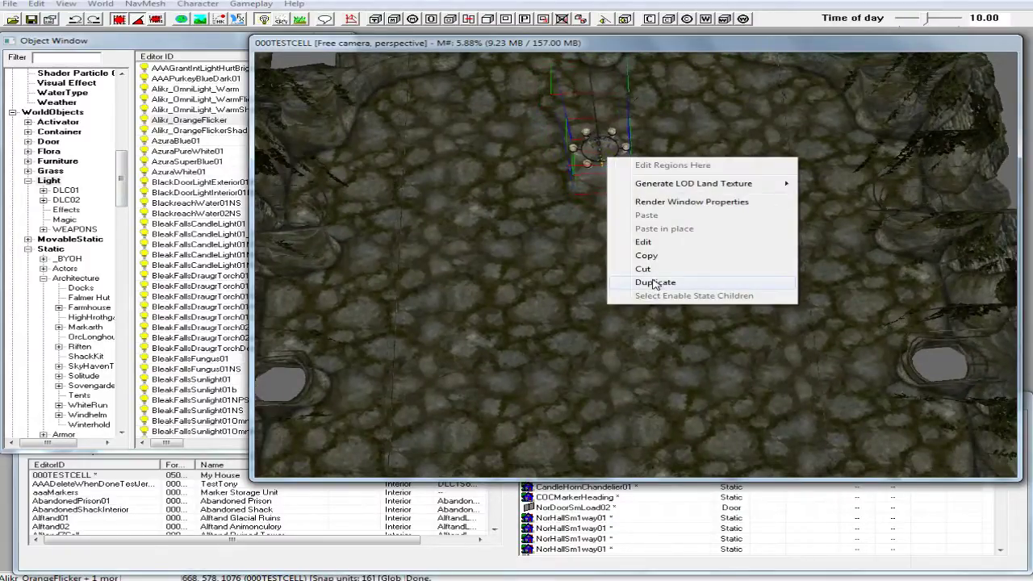
click(654, 282)
drag(601, 158, 611, 377)
Shift the duplicated chandelier and light slightly farther from the original pair and check their spacing across the whole room.
shift+middle_drag(610, 389, 620, 412)
scroll(602, 361, down, 2)
scroll(633, 347, down, 4)
scroll(627, 374, down, 3)
scroll(623, 380, down, 4)
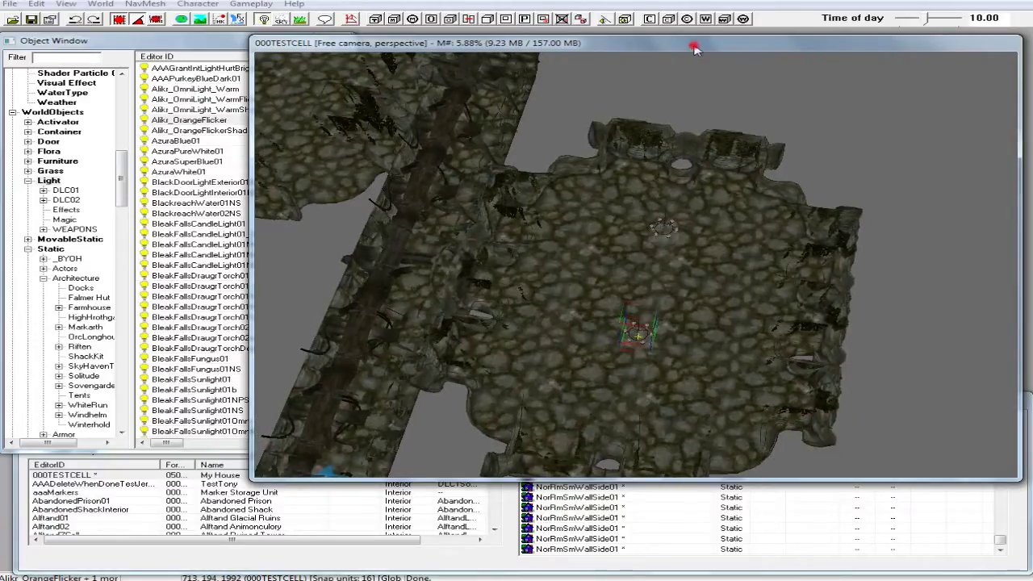
key(a)
key(a)
scroll(637, 331, up, 2)
scroll(637, 331, up, 6)
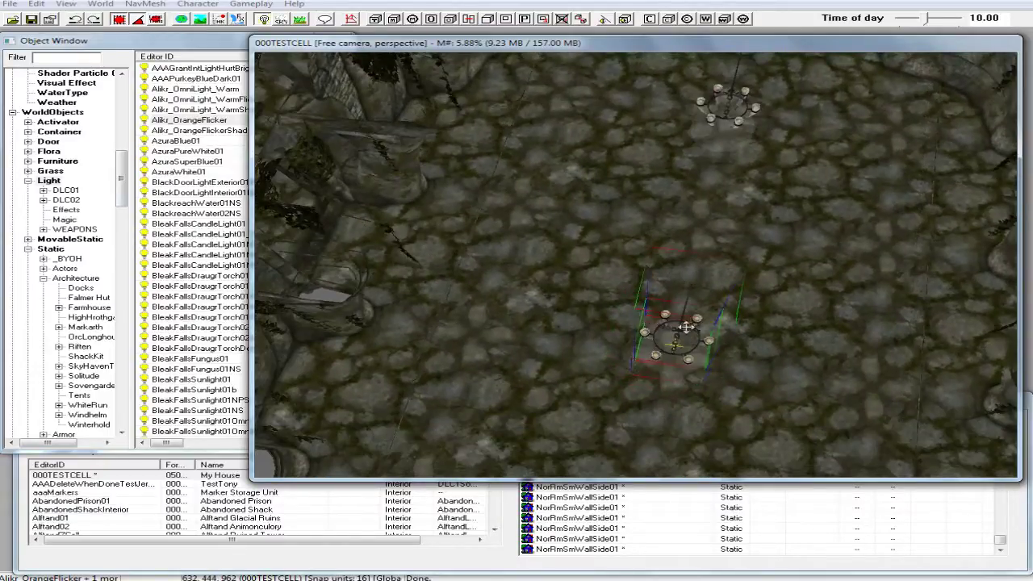
drag(680, 328, 672, 365)
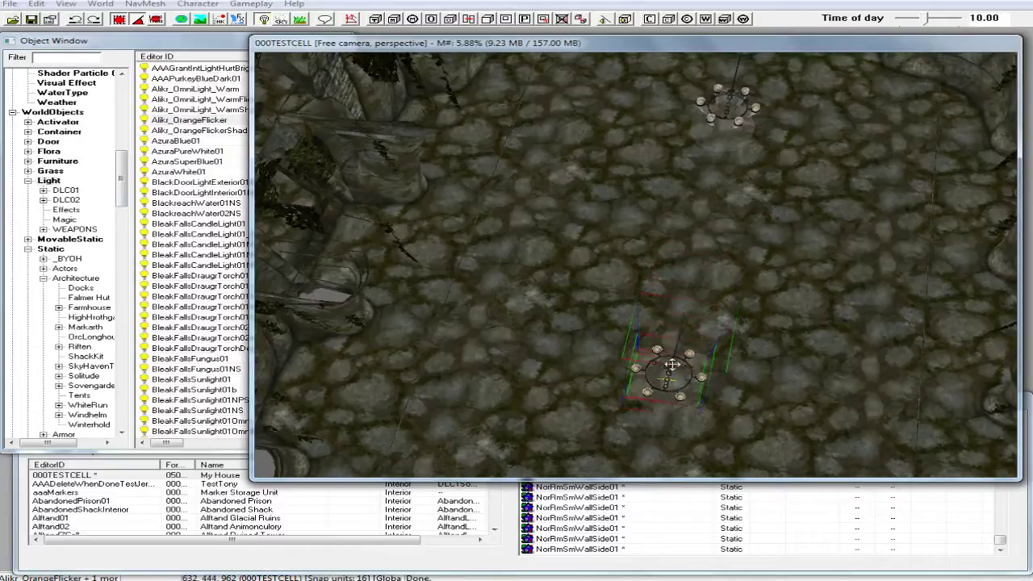
scroll(672, 365, down, 5)
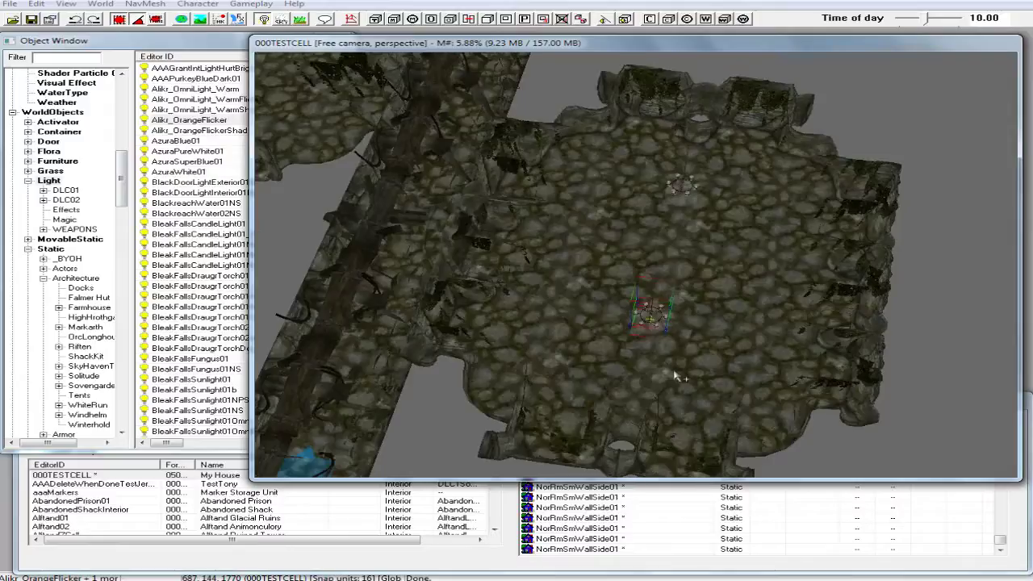
Compare the room in lit and bright view to check how far the two chandelier lights reach across the floor.
key(a)
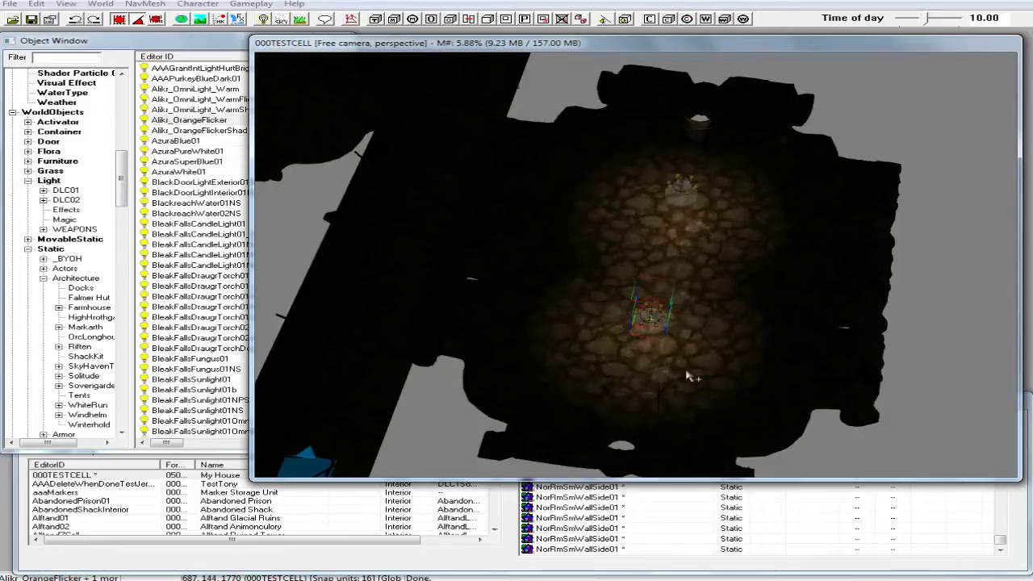
key(a)
middle_drag(680, 357, 655, 330)
scroll(669, 369, up, 5)
scroll(647, 321, up, 5)
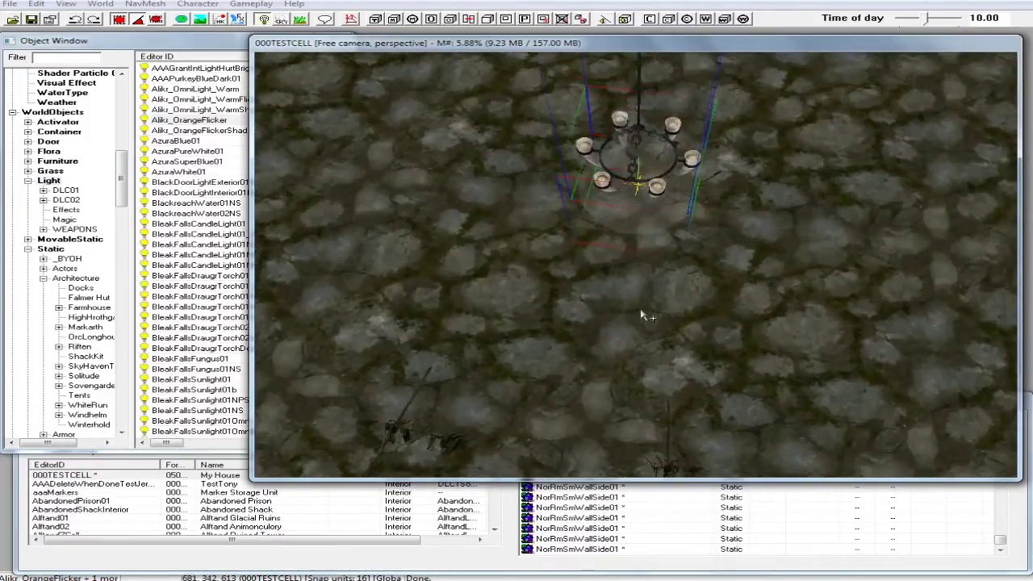
middle_drag(647, 149, 645, 208)
scroll(646, 208, down, 5)
scroll(645, 208, up, 2)
scroll(645, 207, down, 6)
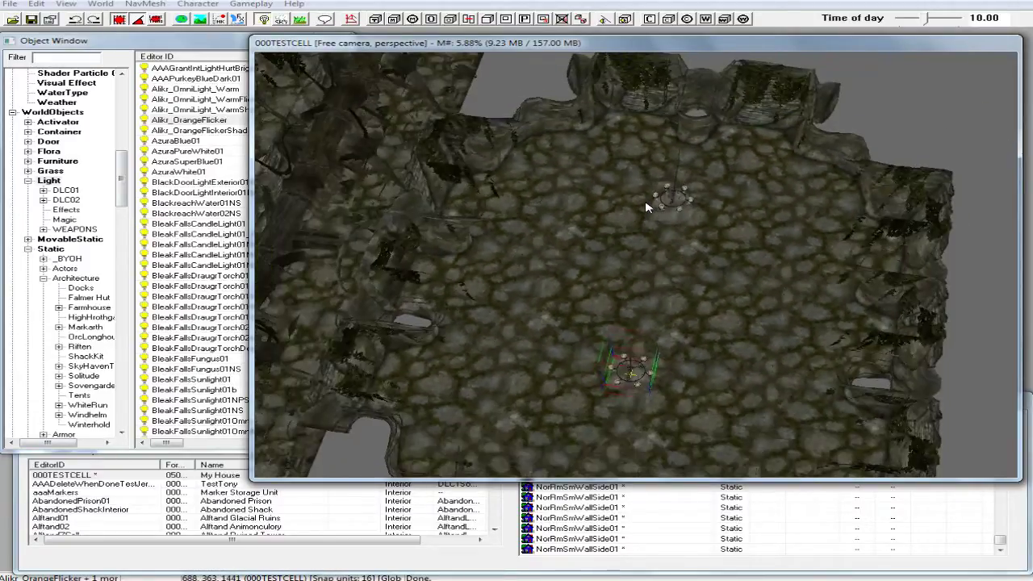
key(a)
scroll(646, 208, down, 3)
middle_drag(574, 208, 553, 221)
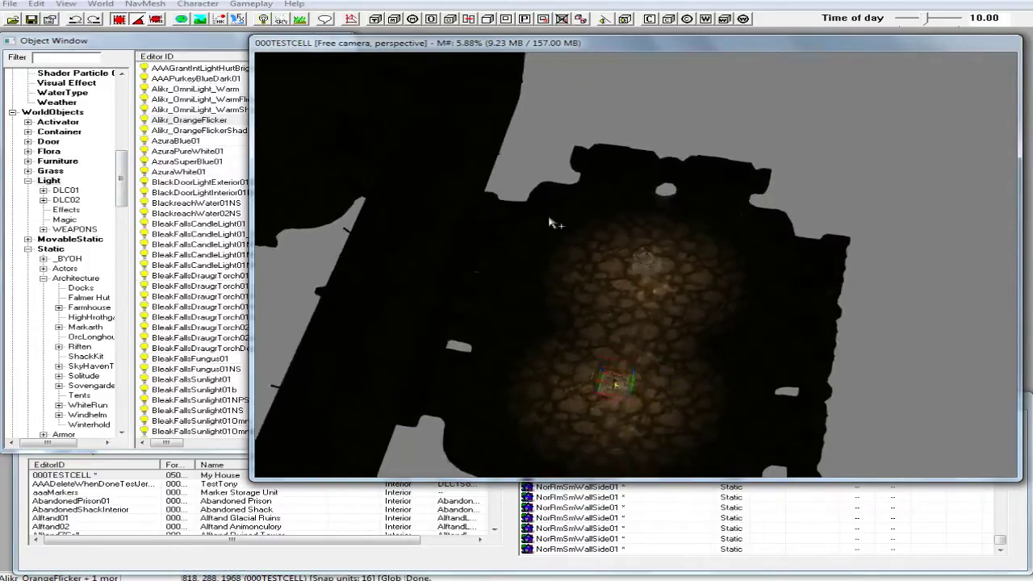
Add the original chandelier and its light to the selected pair and duplicate both chandeliers with their lights.
scroll(554, 231, up, 3)
scroll(557, 237, up, 5)
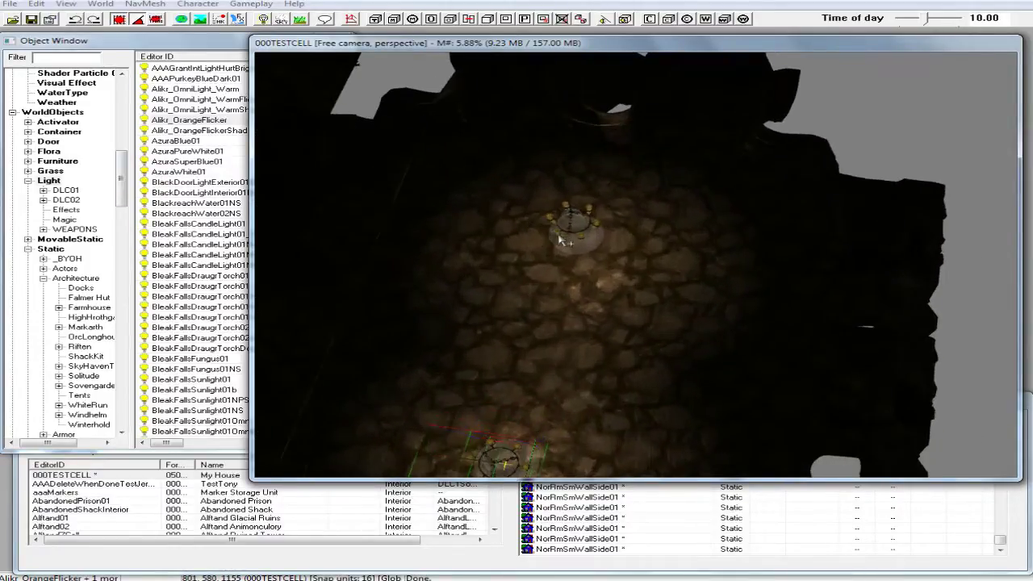
scroll(565, 240, up, 3)
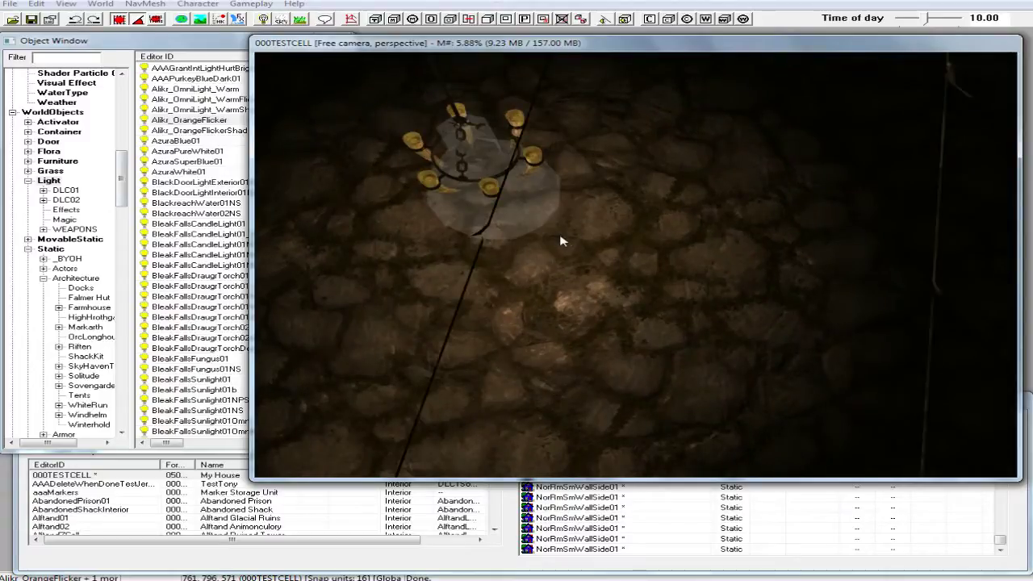
middle_drag(562, 240, 581, 242)
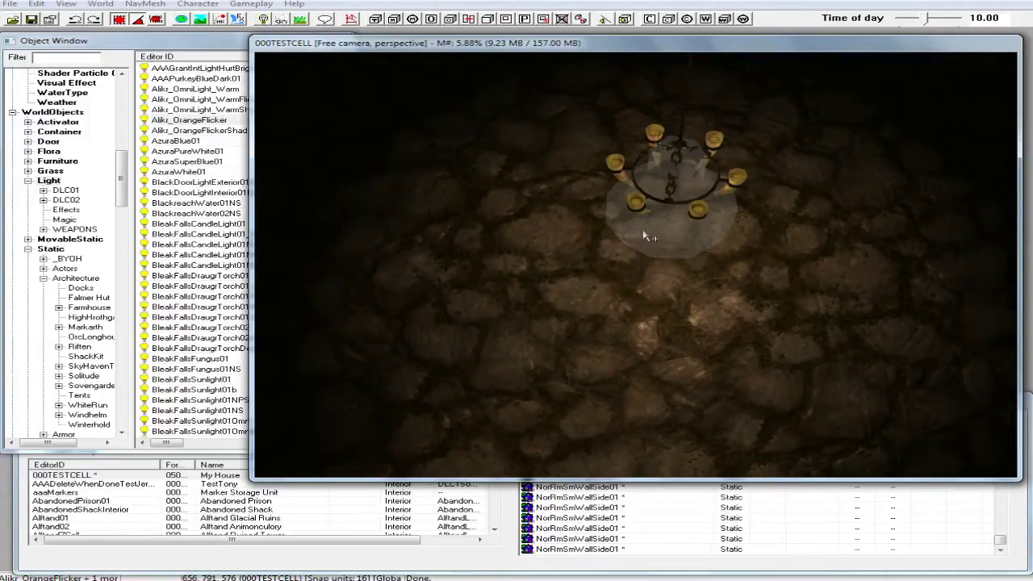
click(669, 233)
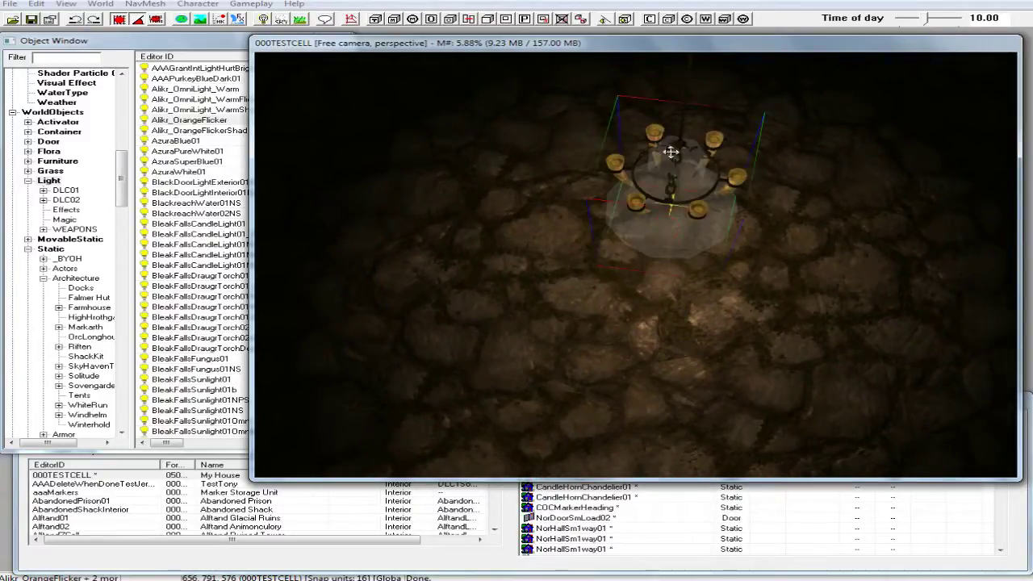
click(683, 142)
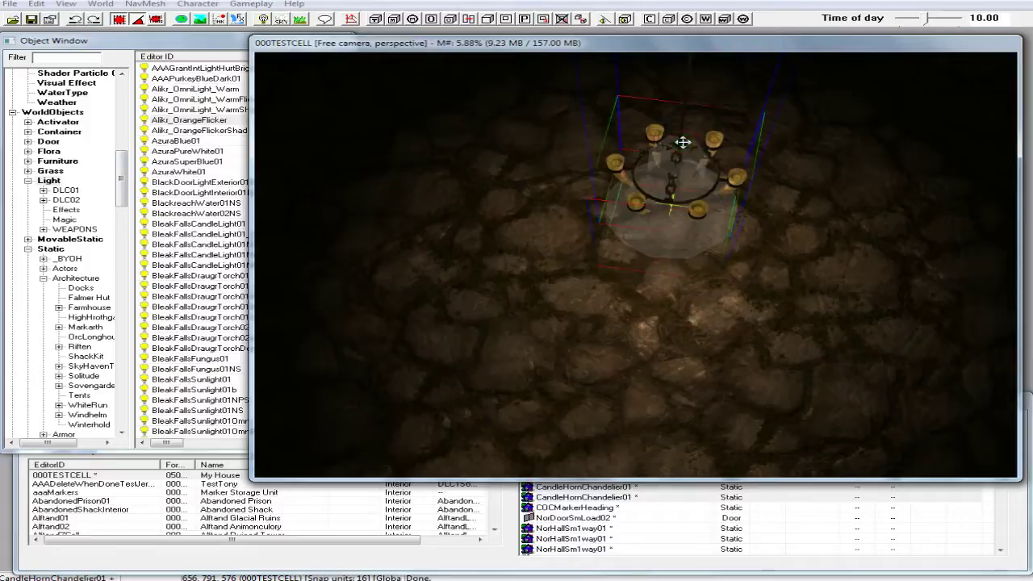
scroll(682, 142, down, 5)
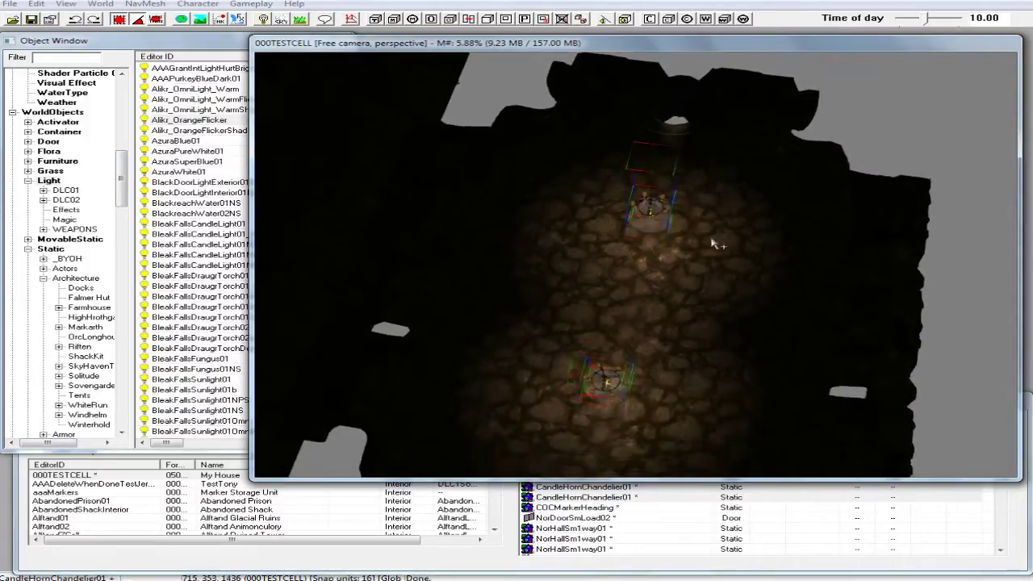
scroll(707, 250, up, 2)
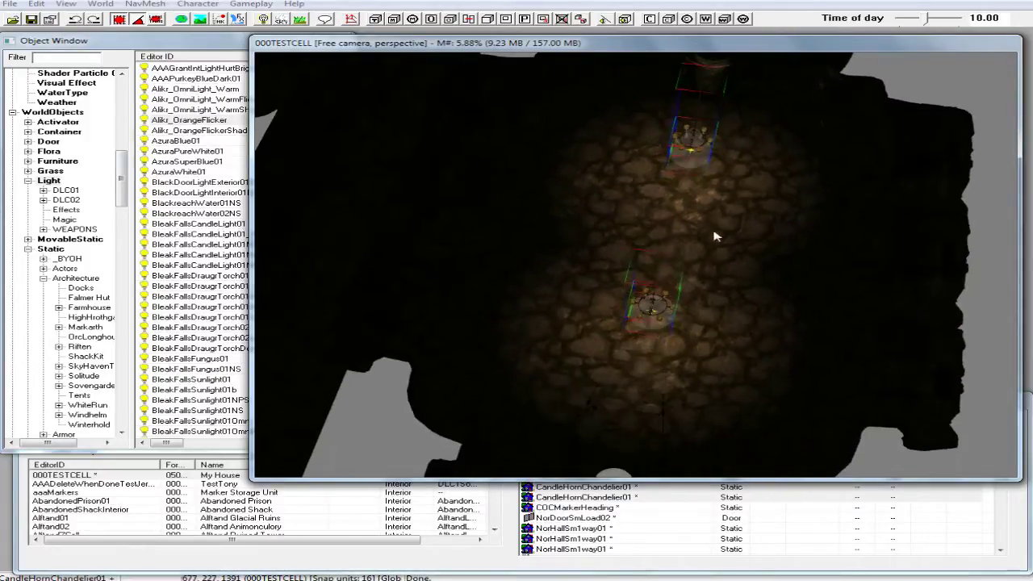
right_click(658, 307)
click(690, 430)
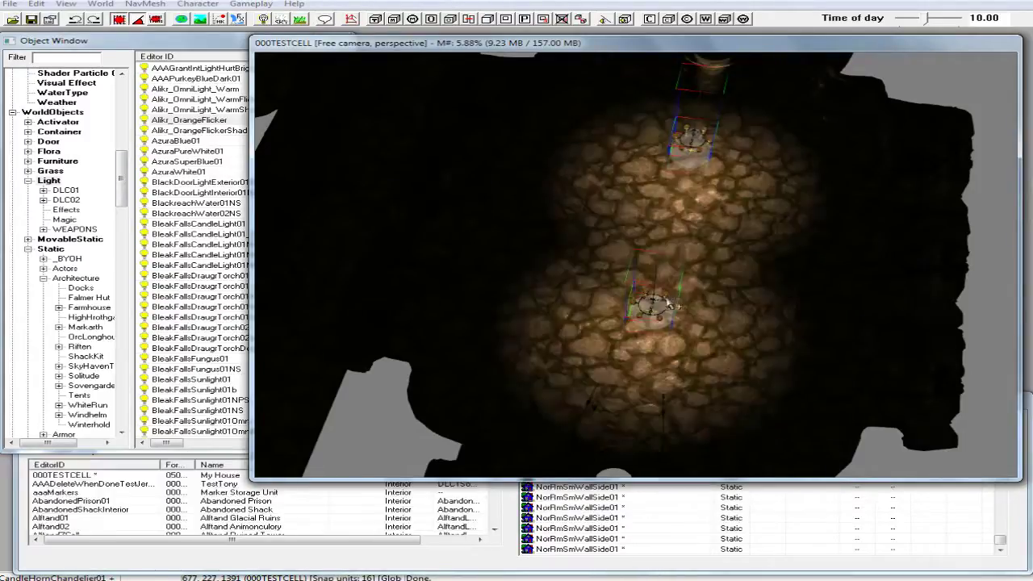
Move the duplicated chandeliers and lights across the corridor into the middle of the neighbouring room.
drag(658, 305, 205, 127)
middle_drag(641, 266, 803, 344)
drag(785, 358, 593, 257)
drag(577, 246, 603, 212)
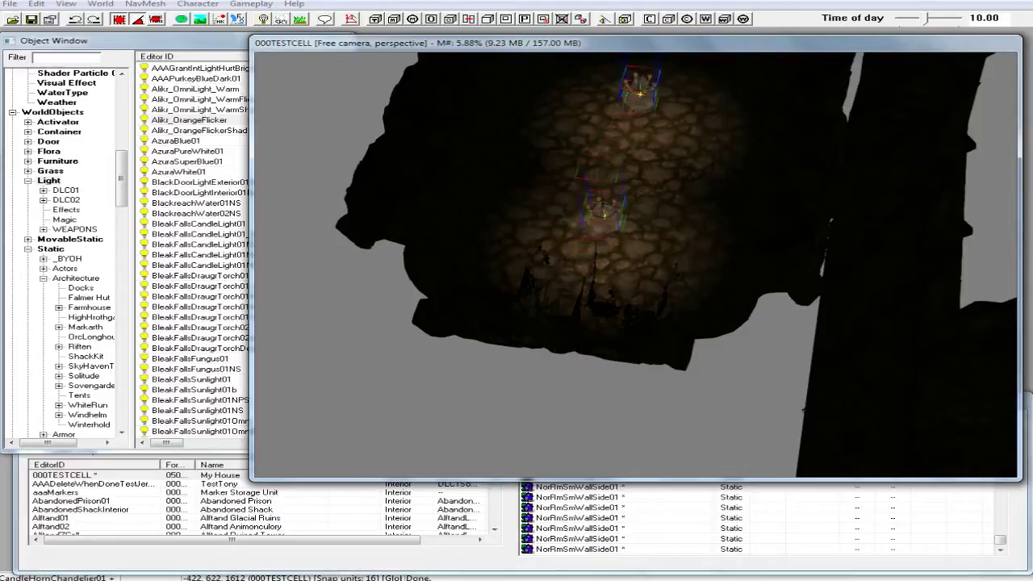
scroll(602, 186, down, 2)
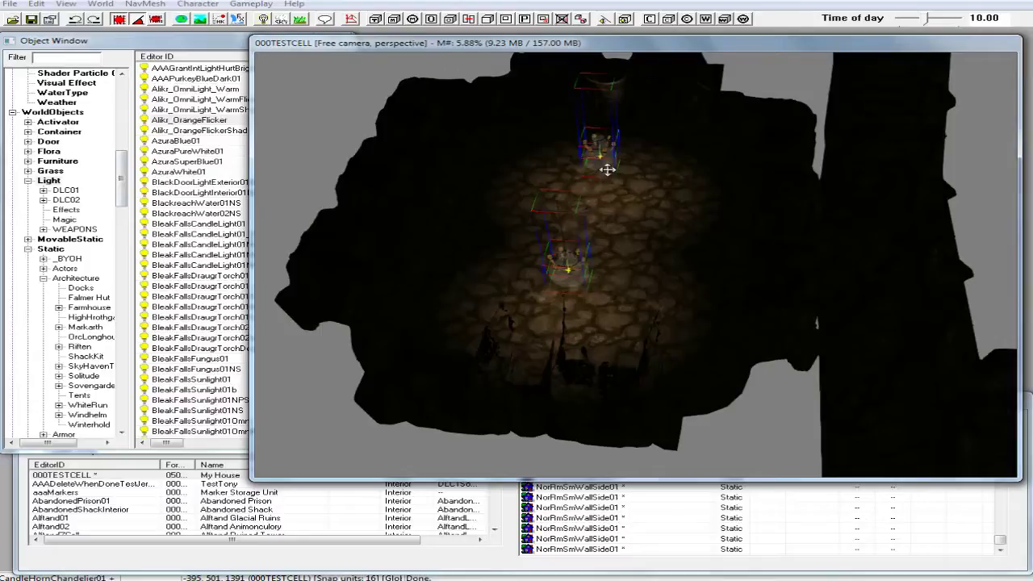
Inspect the duplicated chandeliers in bright view from several angles, checking their placement against the room's walls and pillars.
key(a)
scroll(619, 178, up, 2)
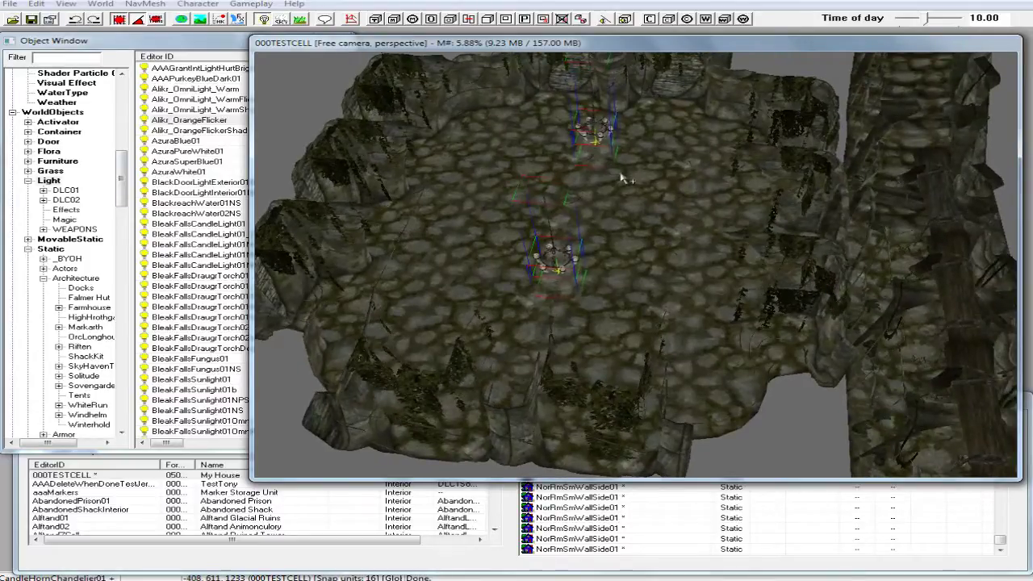
middle_drag(638, 178, 677, 157)
scroll(676, 157, up, 5)
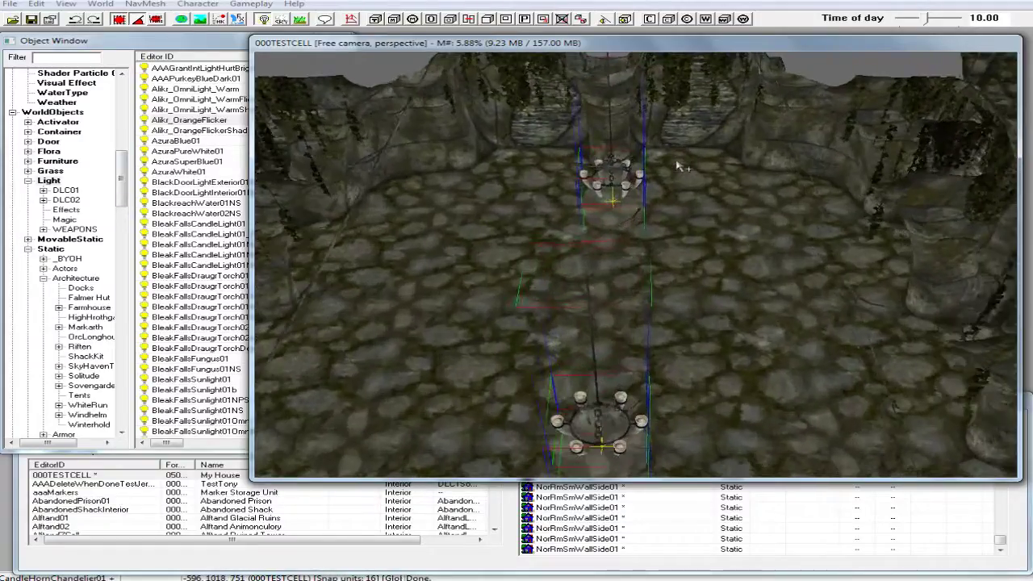
scroll(682, 167, up, 3)
middle_drag(658, 168, 646, 167)
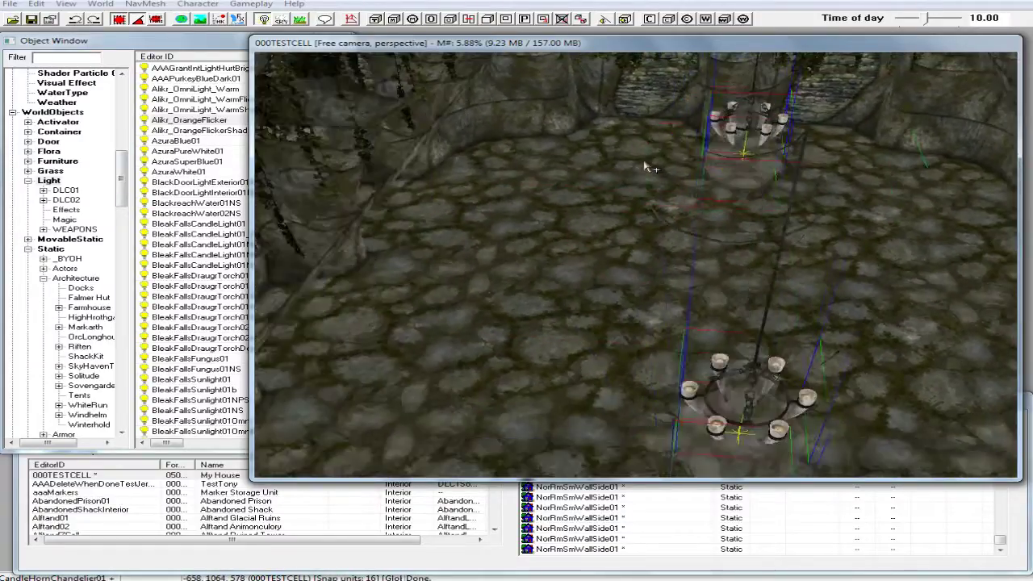
scroll(633, 161, up, 5)
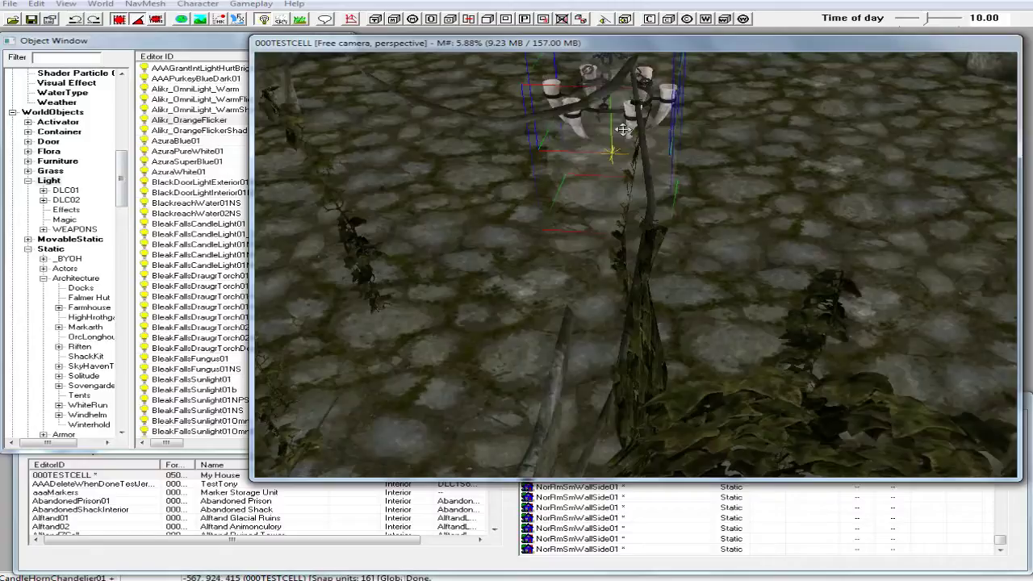
scroll(604, 129, up, 2)
scroll(604, 129, down, 4)
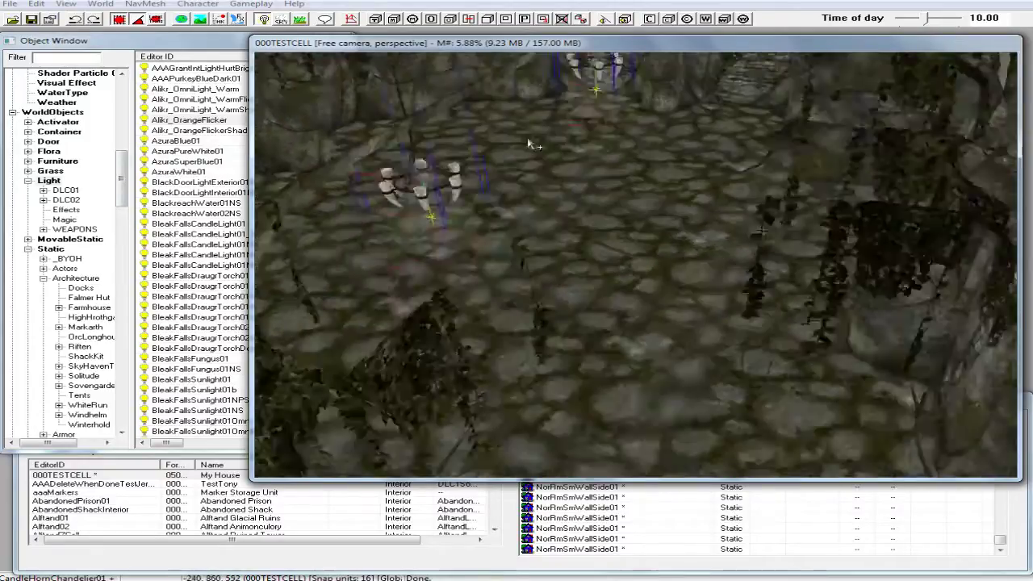
scroll(506, 151, down, 5)
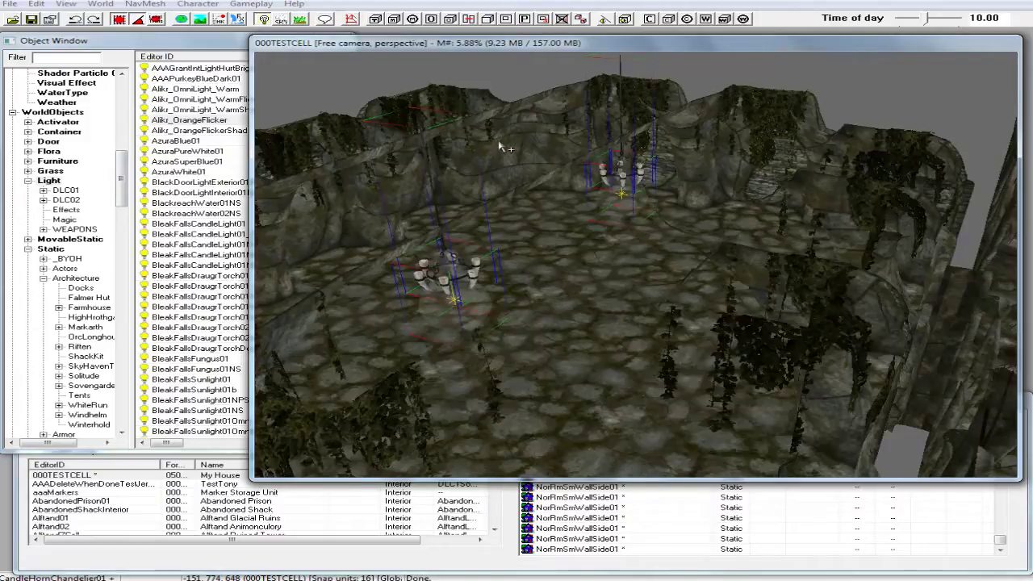
scroll(503, 147, down, 3)
scroll(517, 164, up, 5)
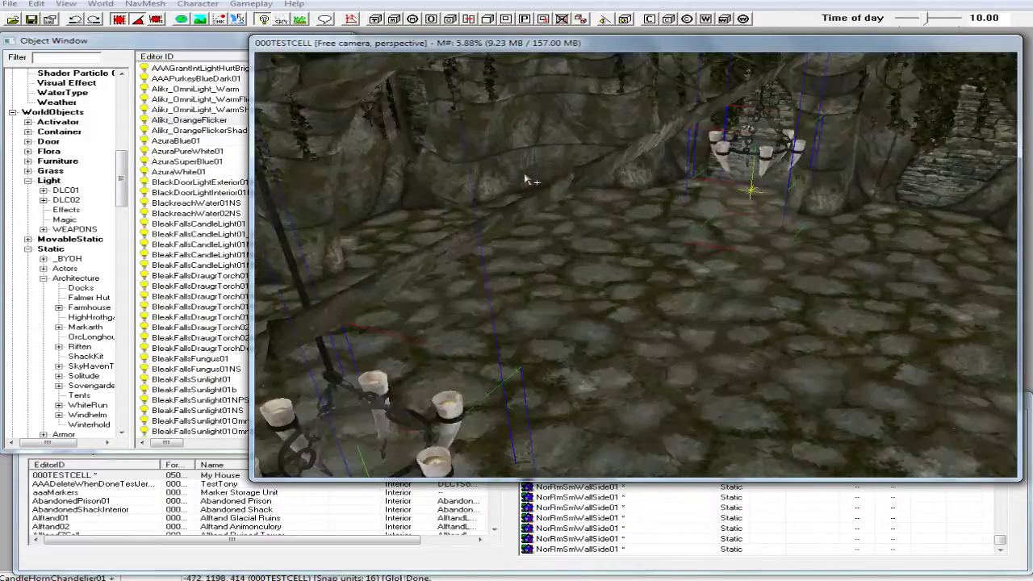
Fine-tune the duplicated chandeliers along the room's centre line at eye level and check their alignment from above.
middle_drag(528, 176, 565, 124)
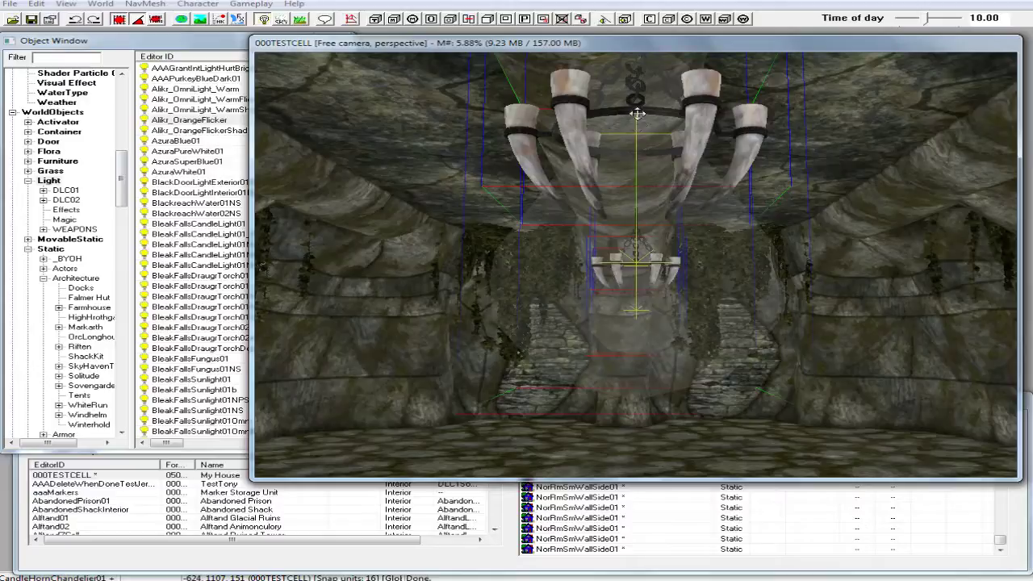
drag(638, 110, 577, 107)
shift+middle_drag(571, 96, 597, 210)
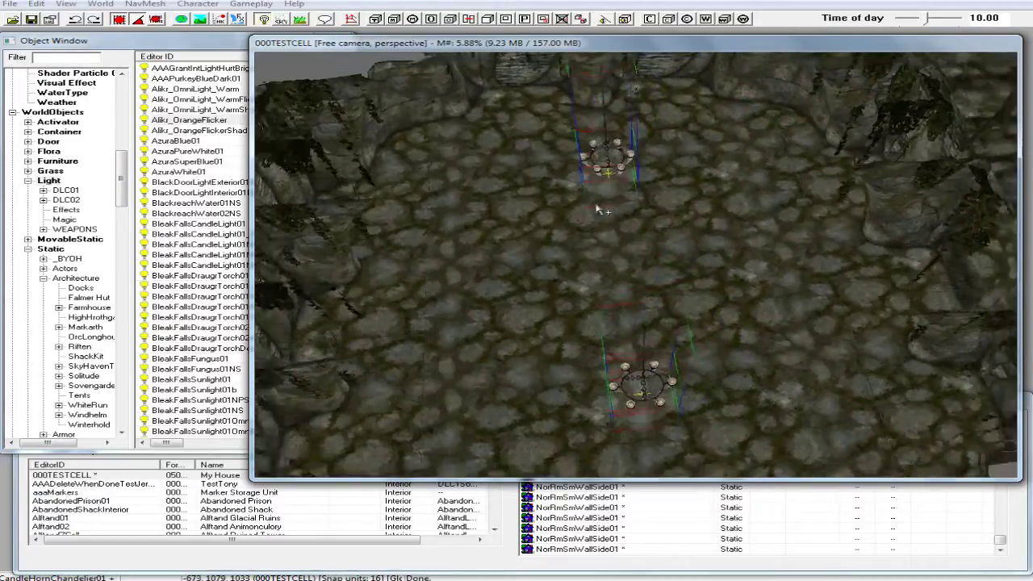
scroll(597, 210, down, 10)
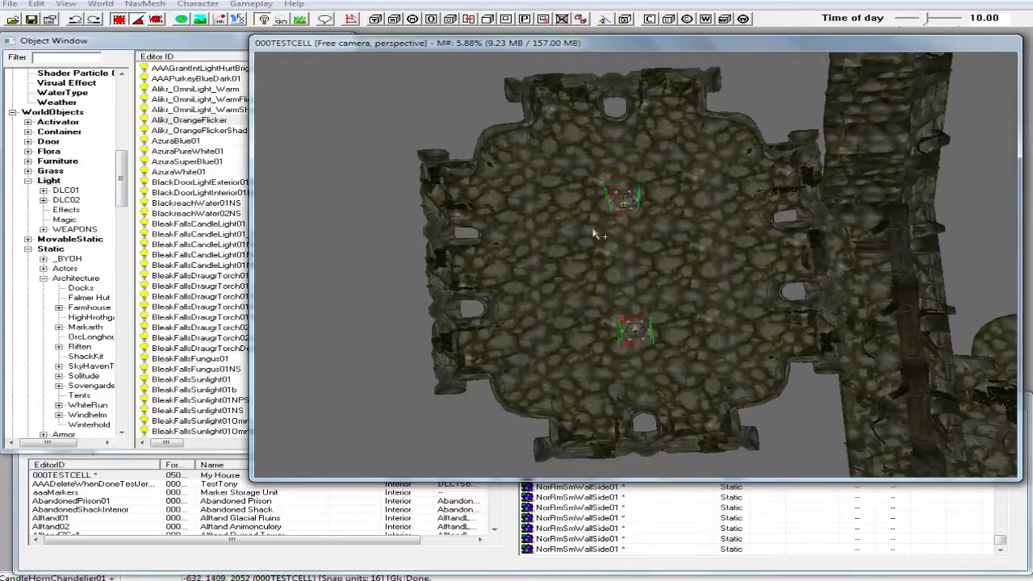
Copy the two selected chandeliers together with their lights.
key(a)
key(a)
right_click(625, 202)
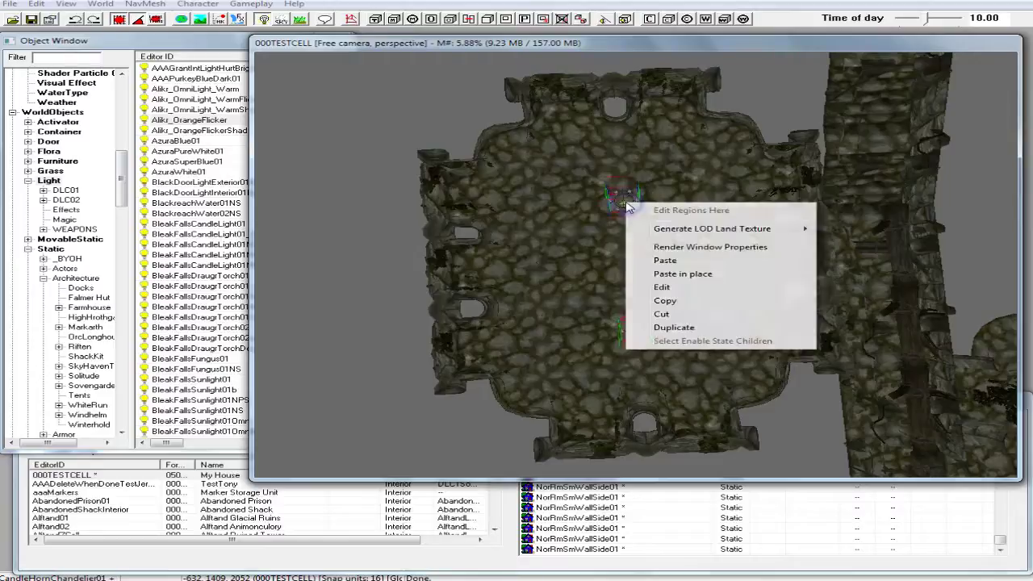
click(684, 303)
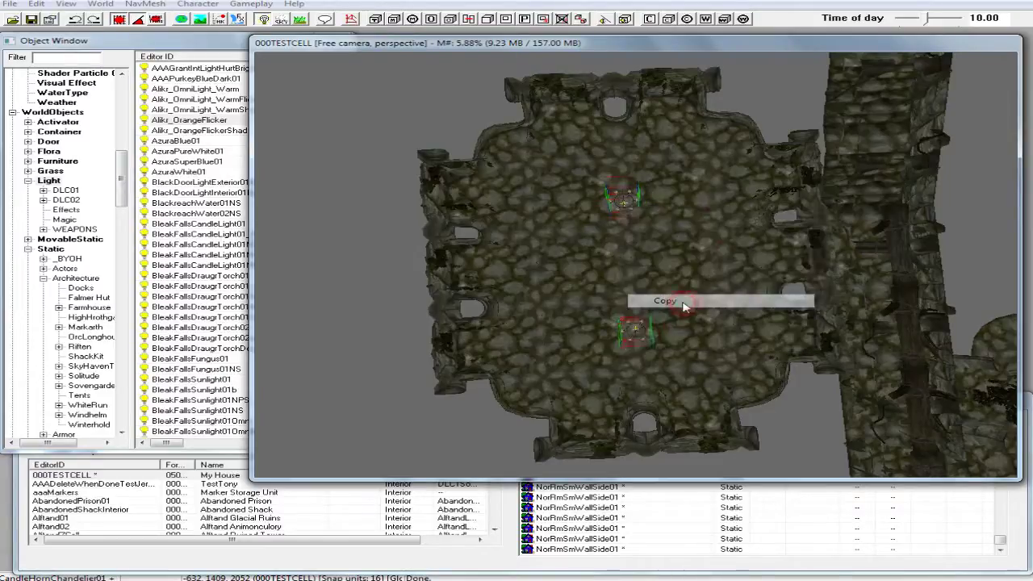
Paste the copied chandeliers and lights near the ceiling in the middle of the third room, using its NorRmSmMid01 piece to centre the view.
scroll(729, 364, up, 5)
scroll(728, 364, down, 5)
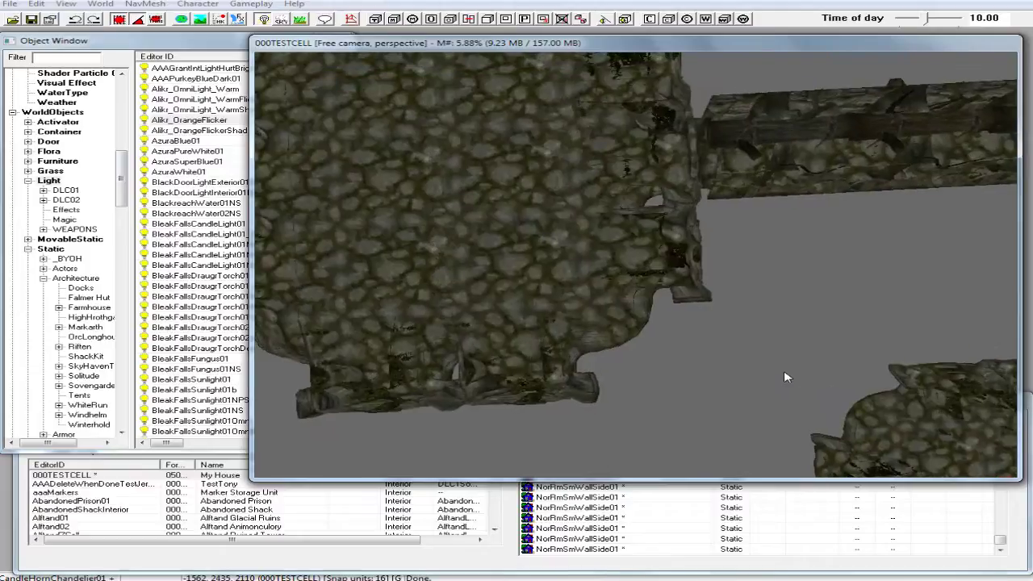
key(t)
middle_drag(661, 290, 655, 290)
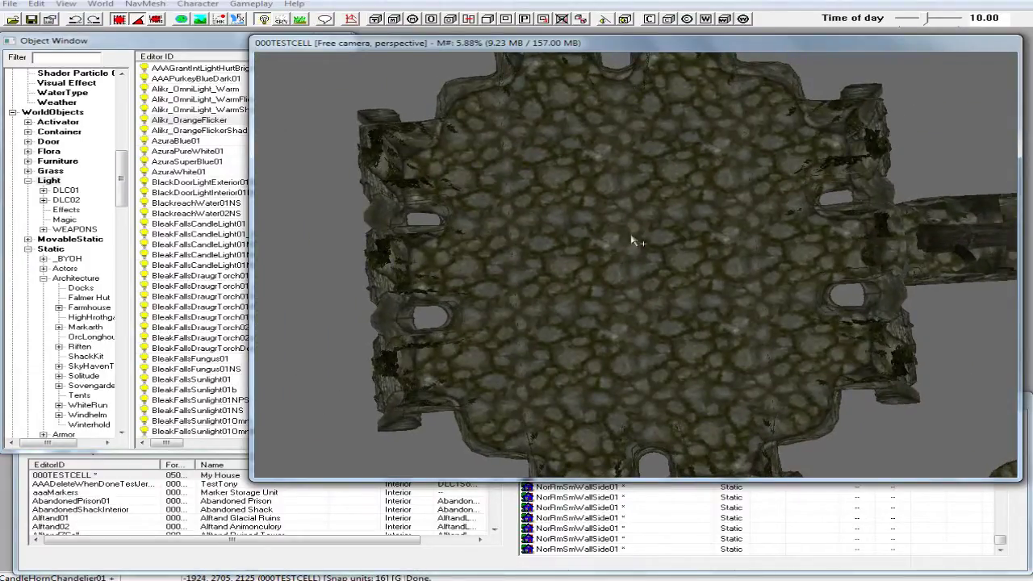
scroll(634, 241, up, 3)
click(627, 272)
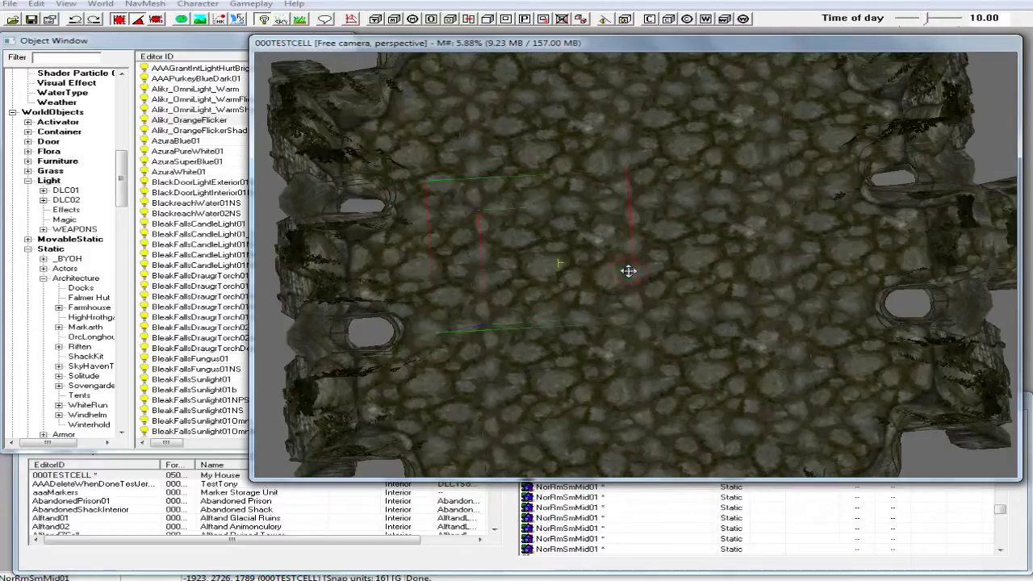
shift+middle_drag(632, 272, 642, 202)
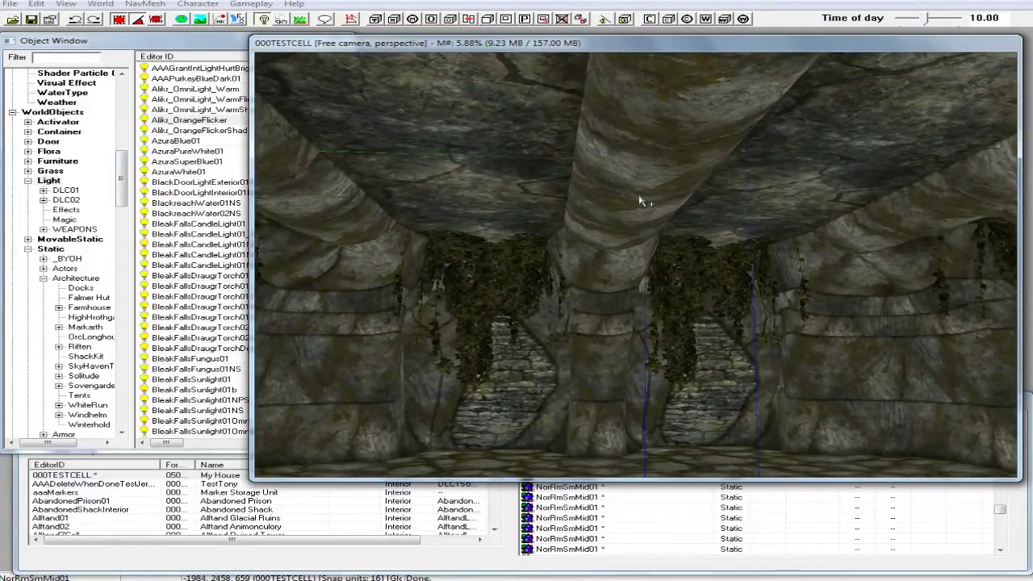
shift+middle_drag(656, 156, 658, 159)
right_click(658, 160)
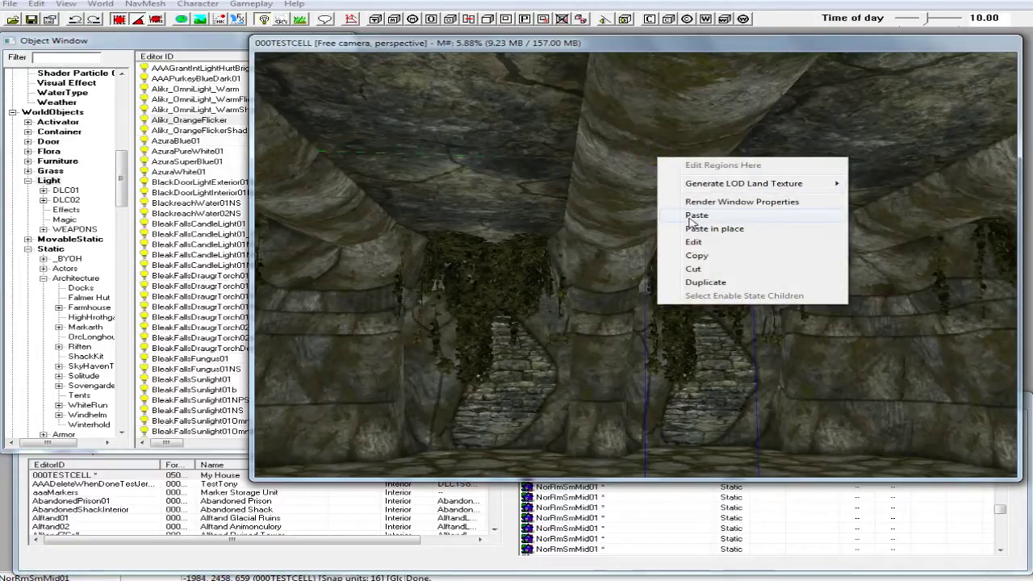
click(697, 215)
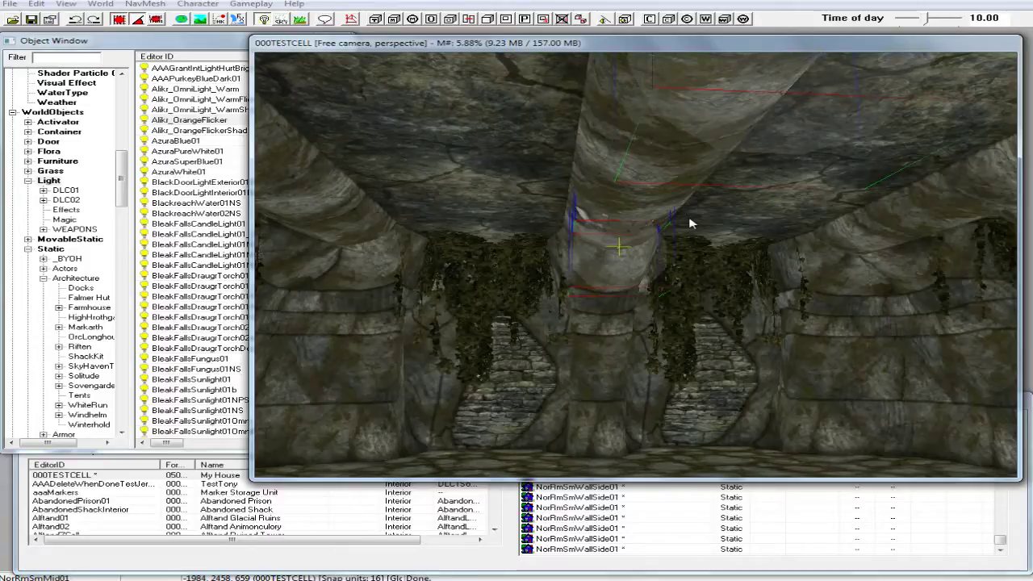
Lower the pasted chandeliers and lights vertically so they hang below the ceiling, and check them across the room.
key(2)
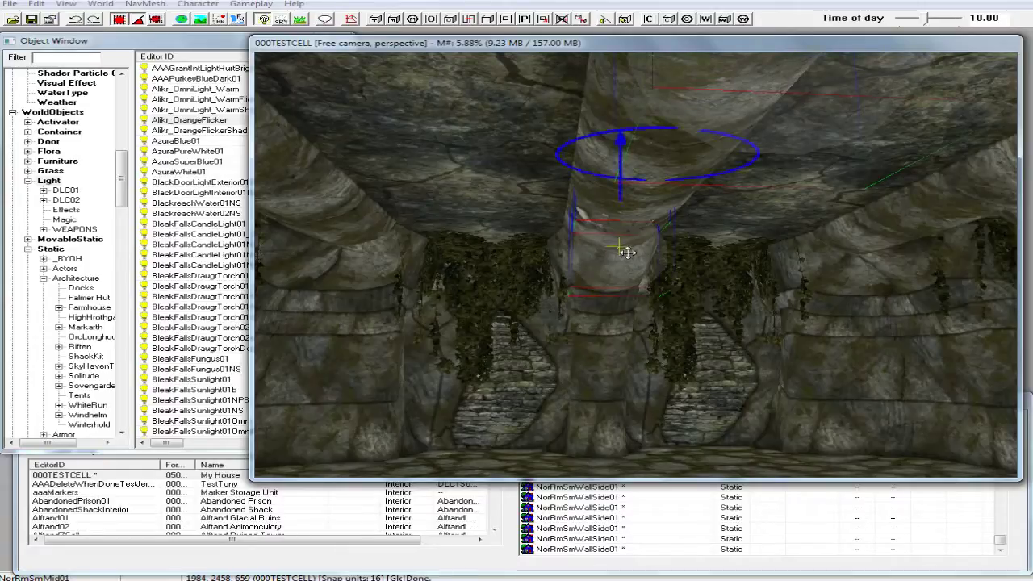
drag(629, 256, 637, 338)
scroll(641, 343, down, 2)
scroll(645, 353, down, 5)
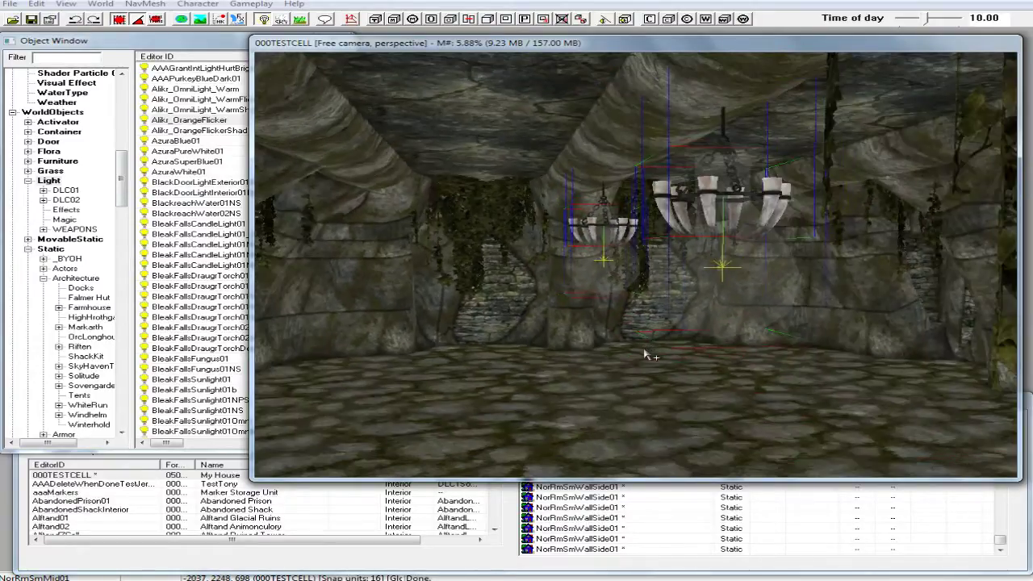
scroll(634, 383, down, 3)
scroll(630, 390, down, 2)
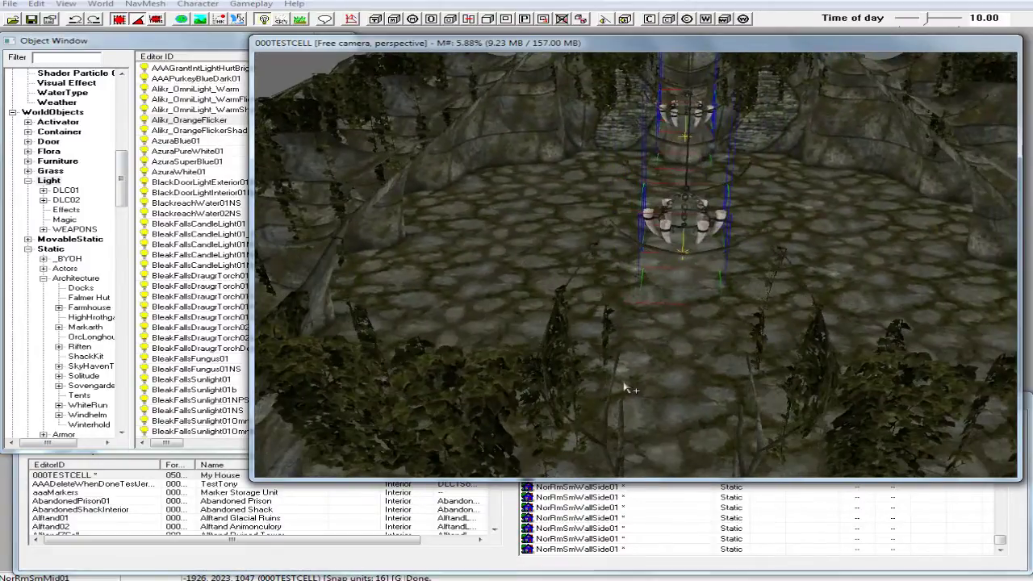
Preview the third room with the cell's own lighting from above, and return to the bright view.
key(a)
scroll(630, 394, down, 3)
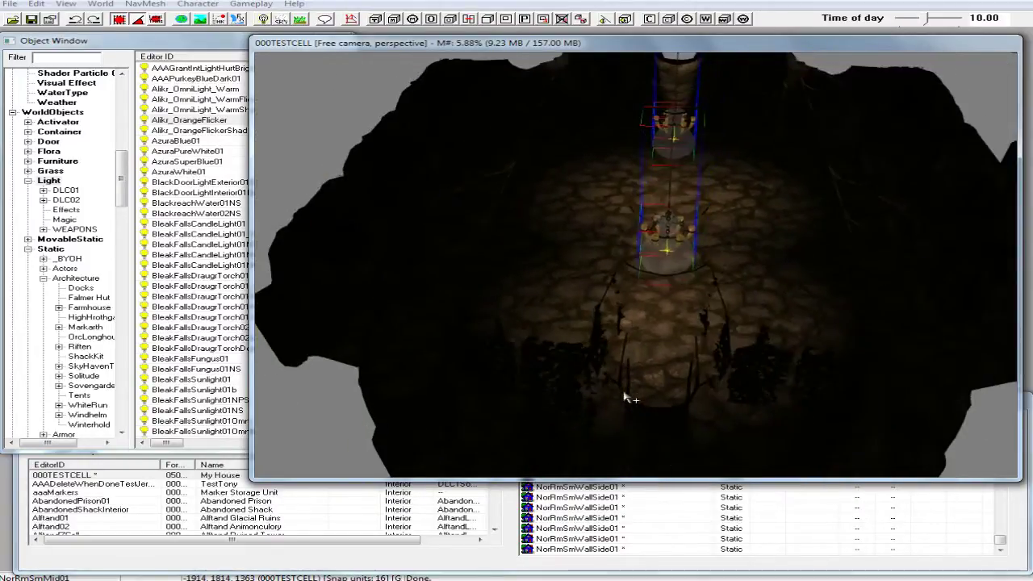
scroll(628, 396, up, 4)
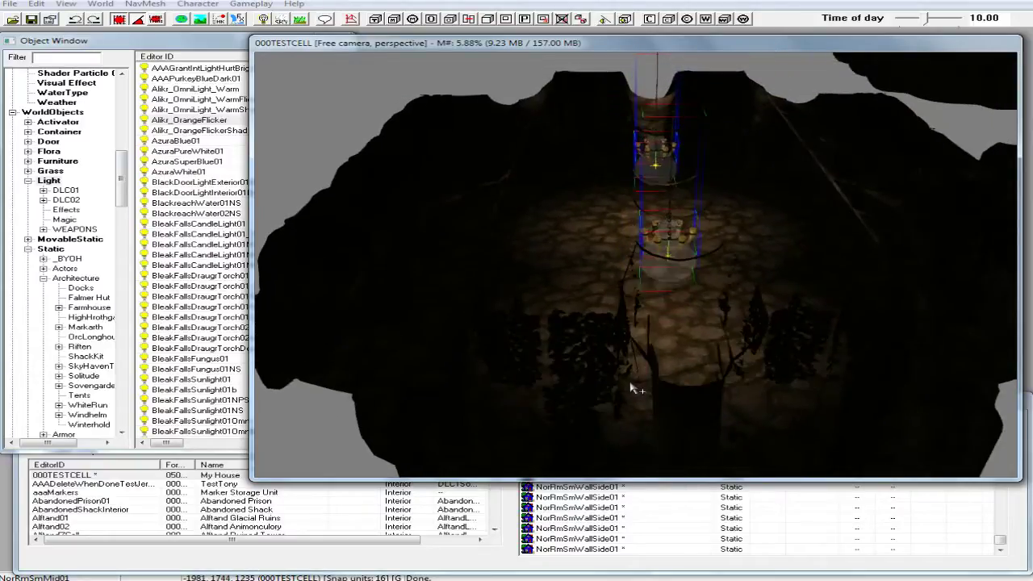
key(a)
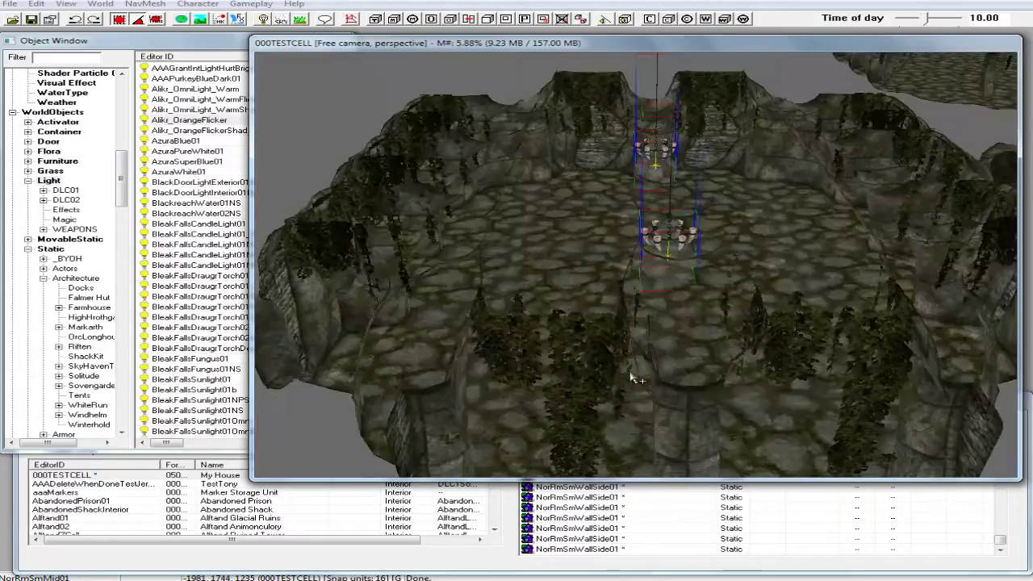
Duplicate the selected chandeliers with their lights and move the copies over to the unlit room beyond the hallway.
scroll(634, 375, down, 3)
shift+middle_drag(660, 370, 751, 243)
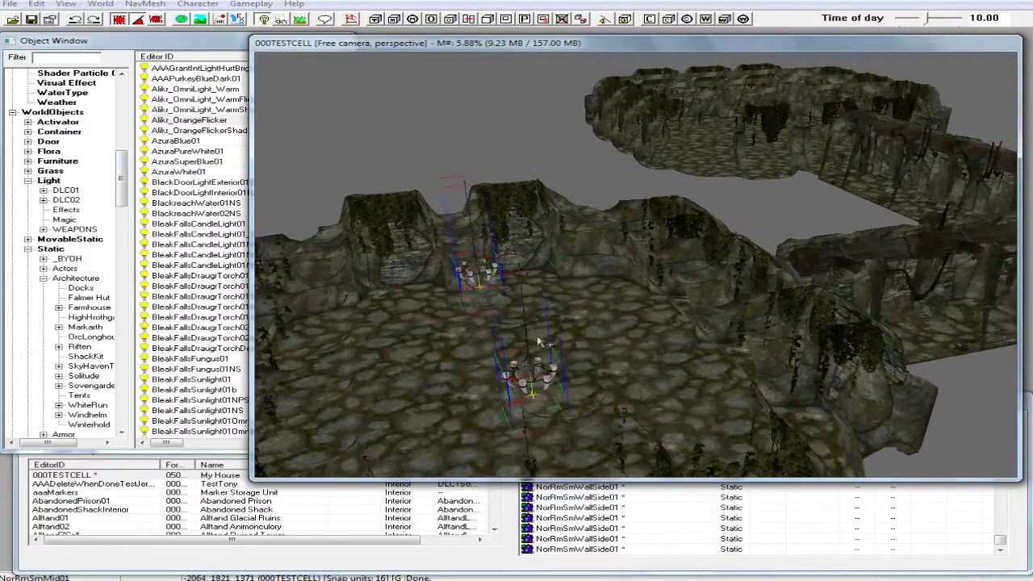
right_click(547, 384)
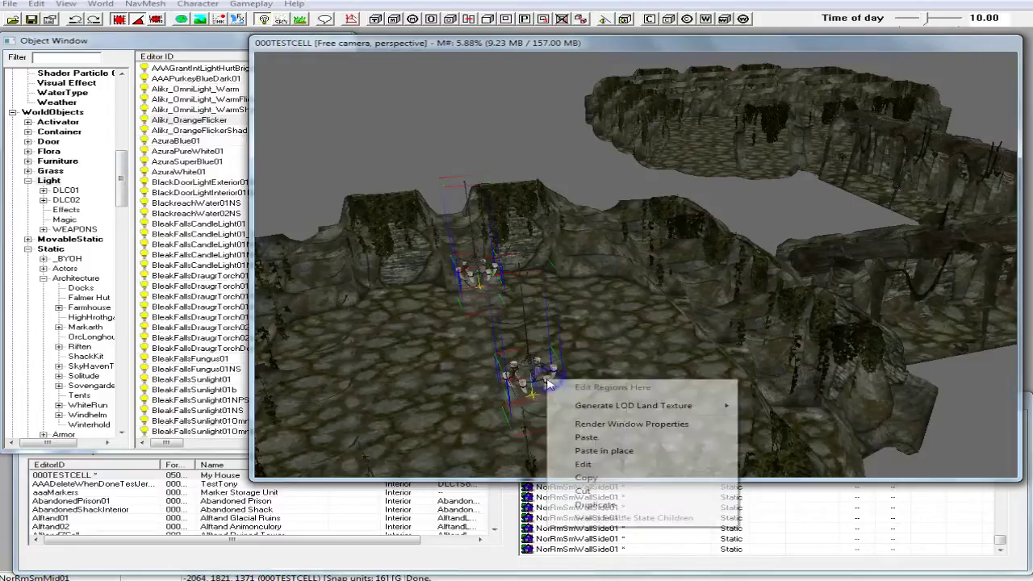
click(595, 505)
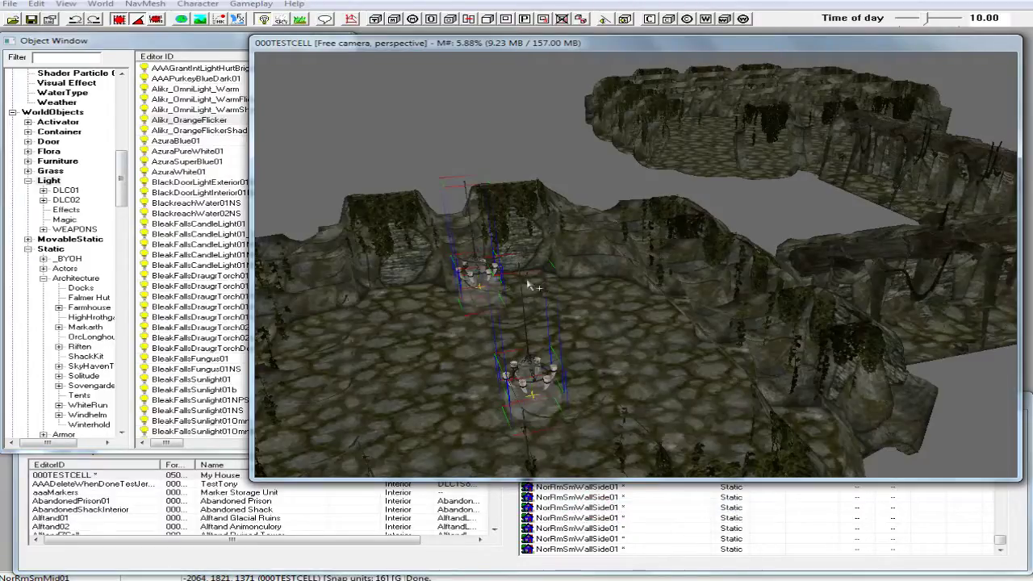
drag(479, 280, 722, 142)
Bring the duplicated chandeliers and lights towards the middle of the unlit room and rotate the group around the vertical axis.
middle_drag(662, 231, 640, 391)
scroll(638, 391, up, 2)
scroll(639, 395, up, 3)
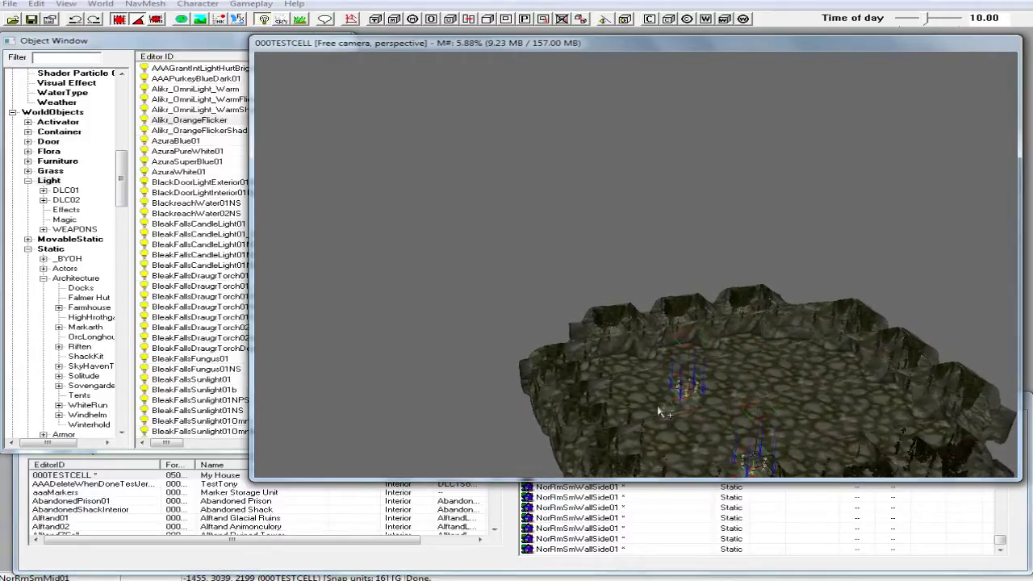
middle_drag(659, 413, 761, 384)
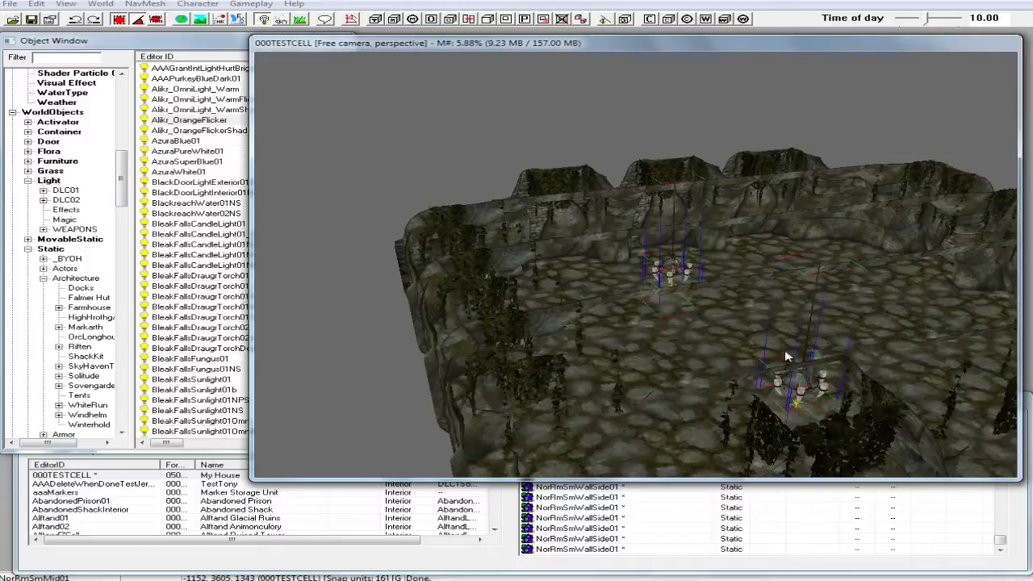
middle_drag(682, 342, 823, 373)
drag(882, 417, 840, 342)
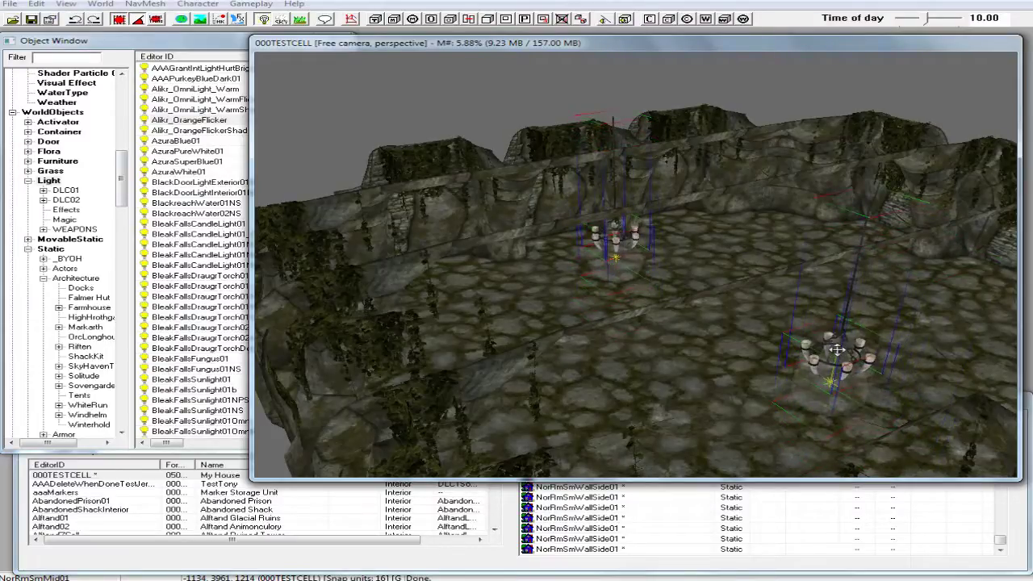
right_drag(839, 354, 900, 353)
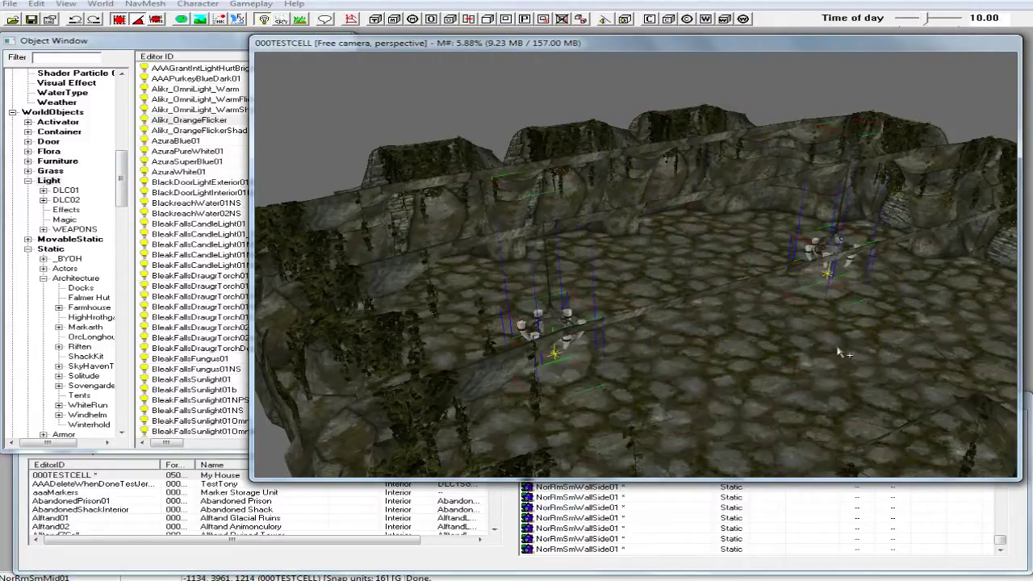
Shift the chandelier group sideways at eye level so it lines up between the room's pillars.
shift+middle_drag(840, 352, 928, 343)
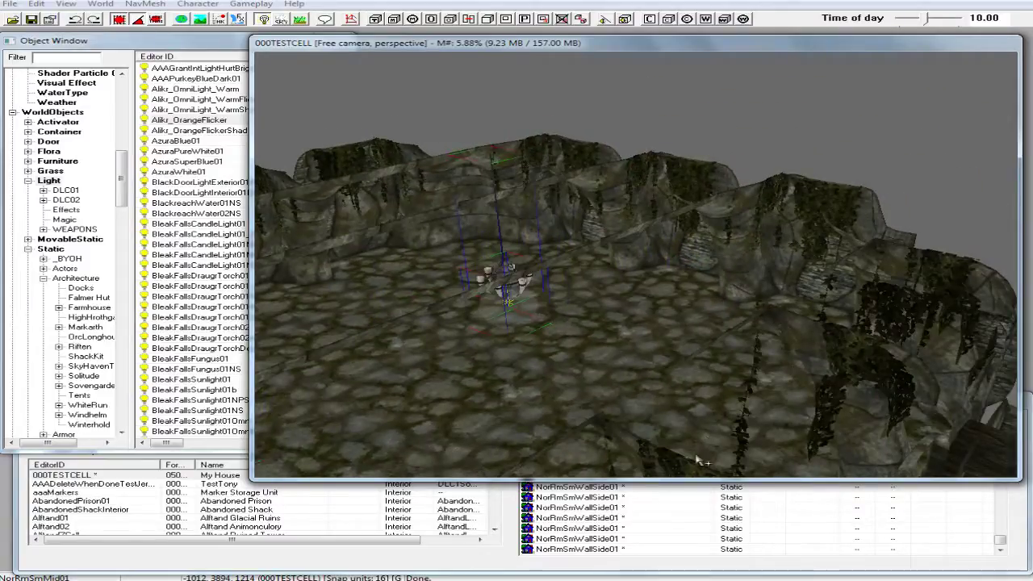
shift+middle_drag(699, 462, 947, 367)
middle_drag(988, 412, 1007, 397)
middle_drag(933, 443, 952, 415)
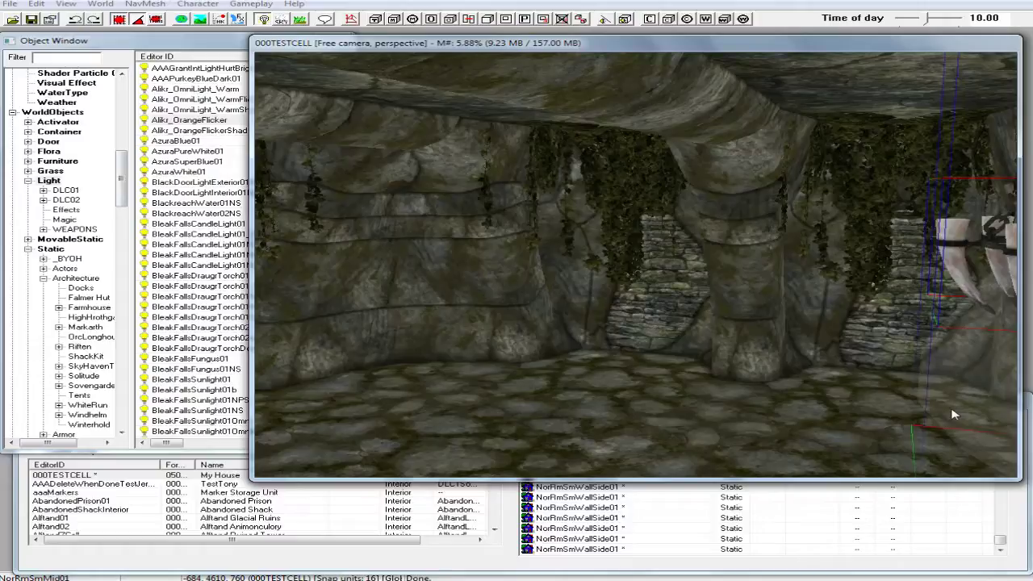
scroll(953, 414, down, 5)
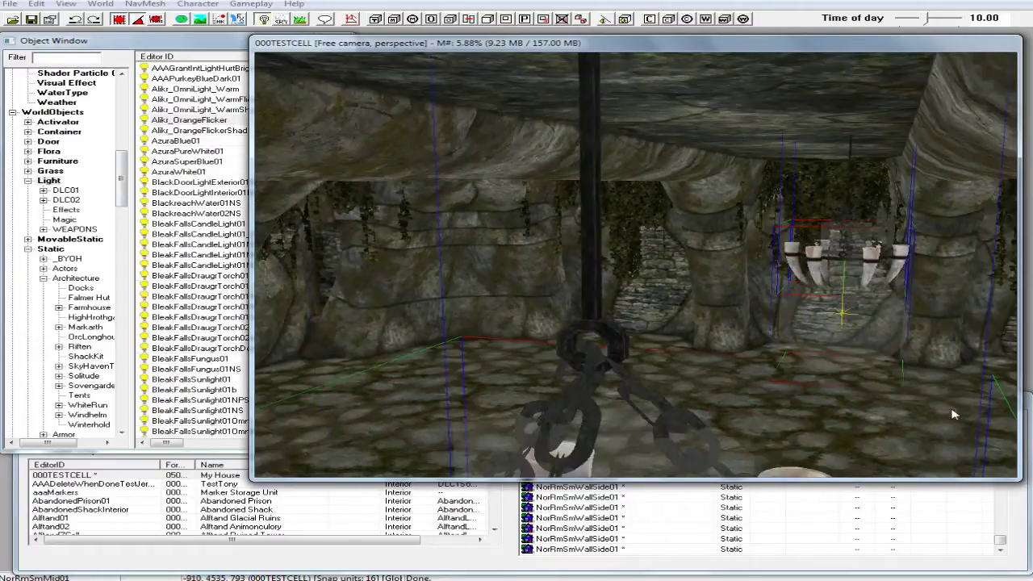
middle_drag(900, 458, 914, 458)
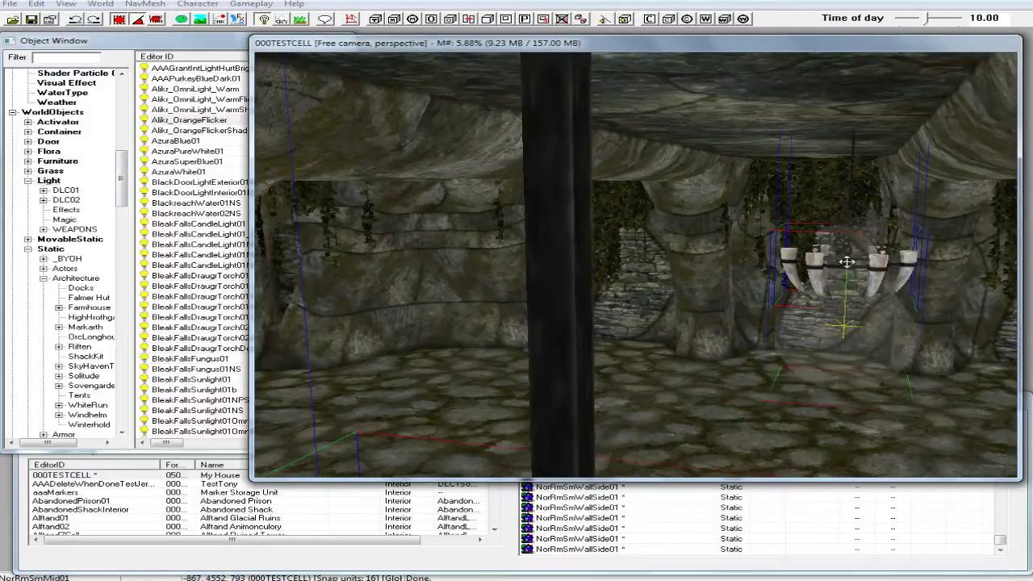
drag(848, 266, 819, 266)
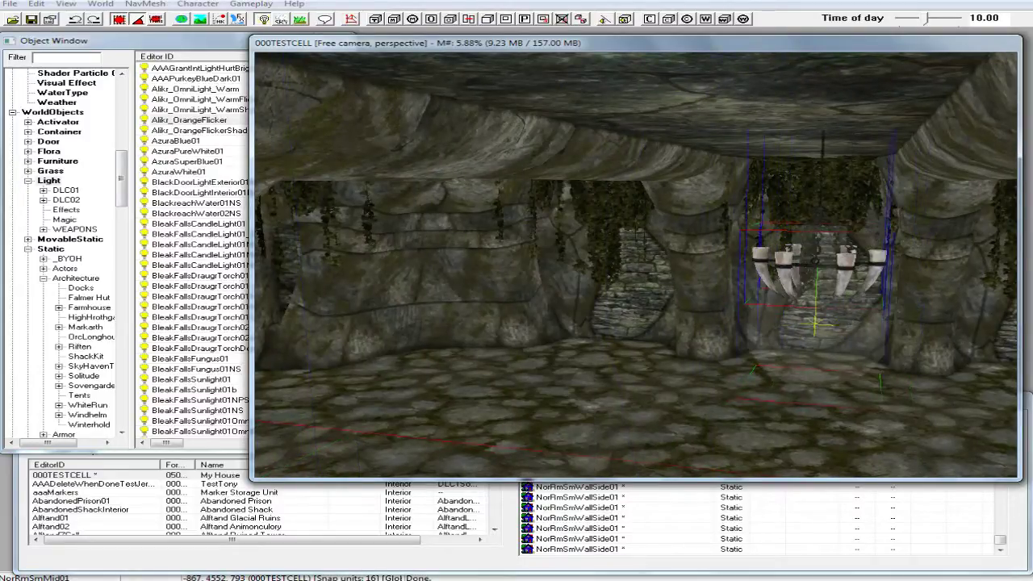
Check the chandelier group's position from above and nudge it slightly further towards the room's centre.
scroll(809, 250, down, 3)
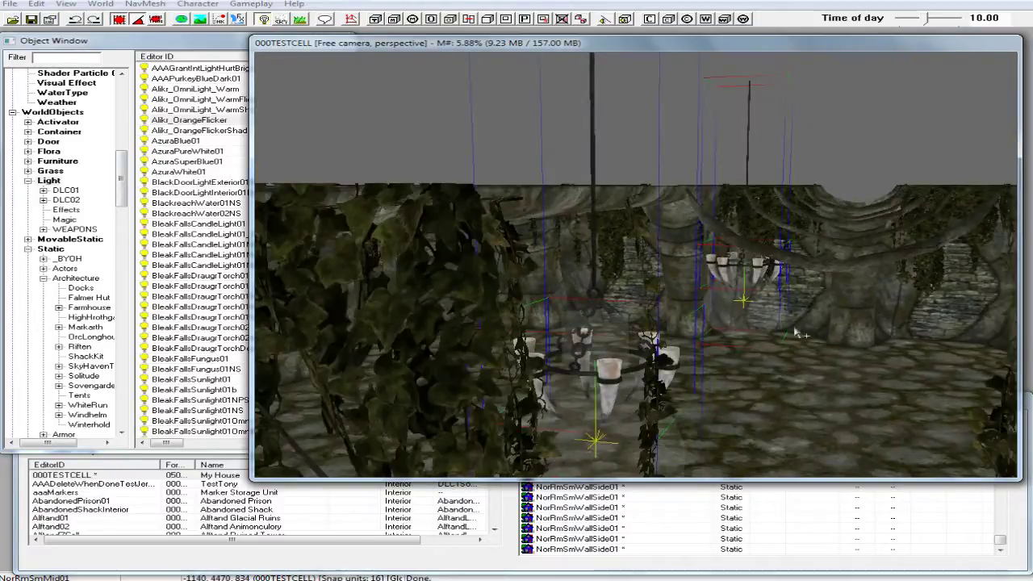
scroll(795, 331, down, 5)
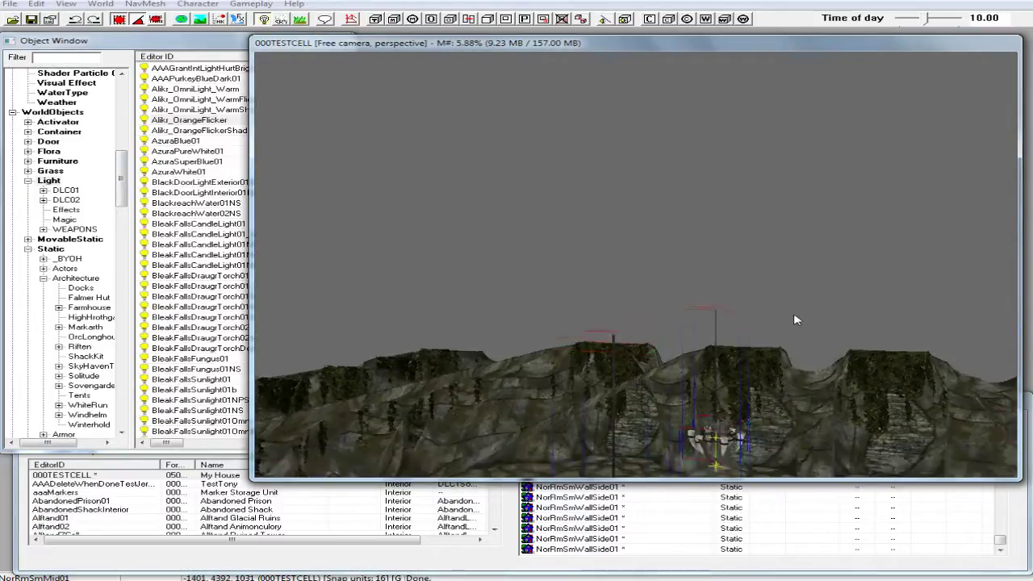
scroll(795, 320, up, 5)
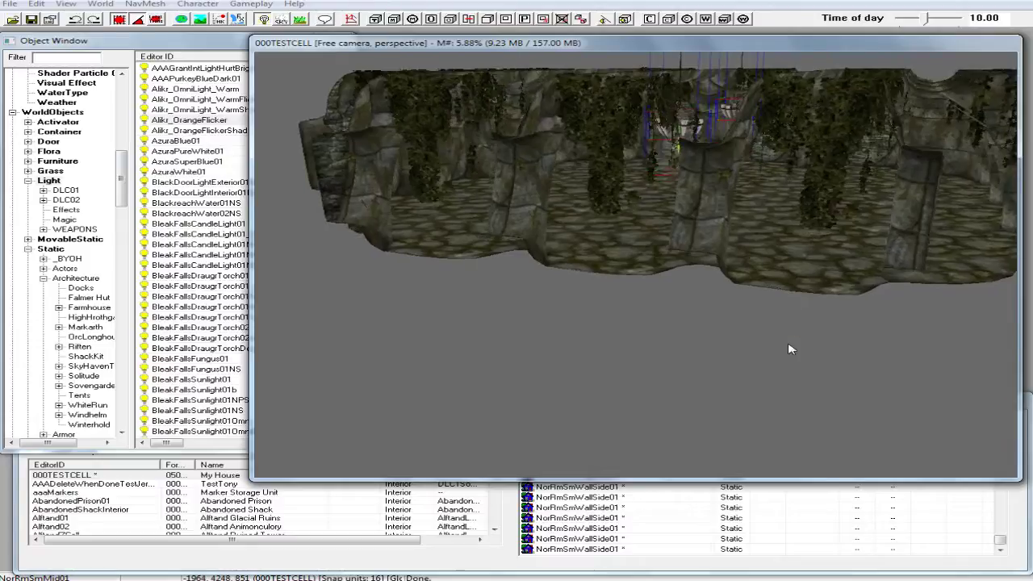
middle_drag(791, 348, 801, 500)
middle_drag(776, 346, 880, 342)
scroll(779, 367, up, 10)
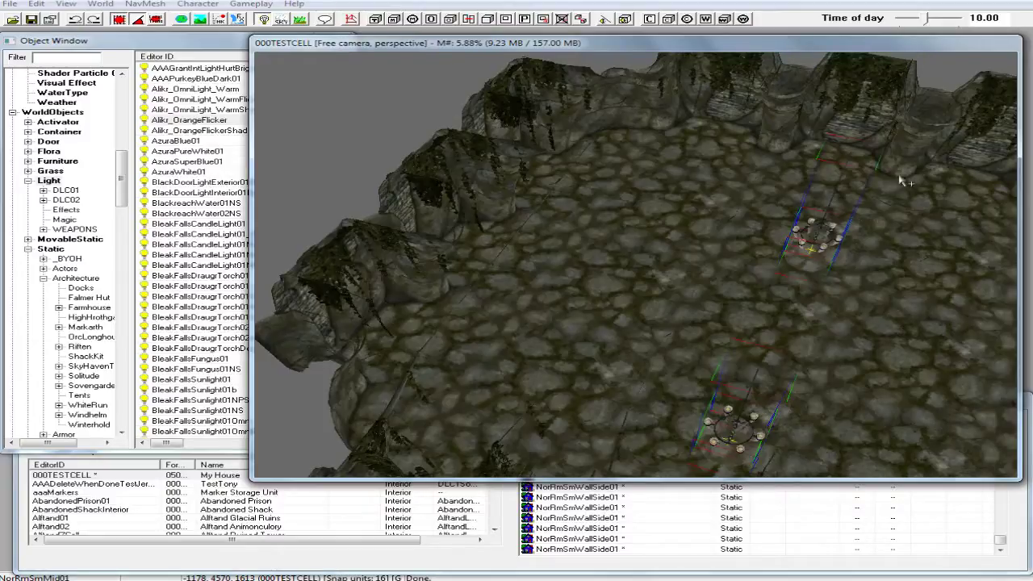
scroll(838, 315, down, 3)
scroll(837, 353, up, 8)
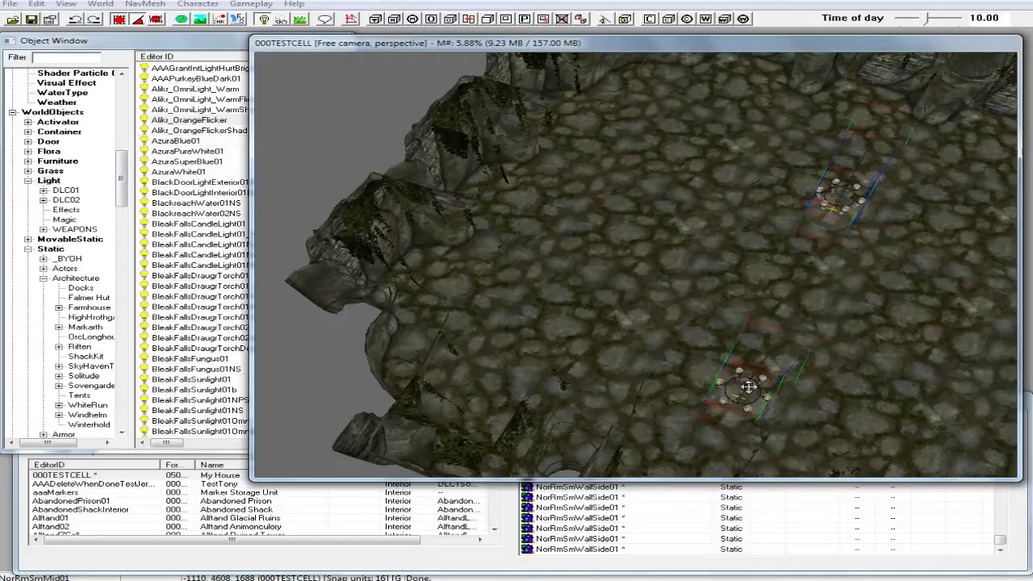
drag(746, 392, 758, 367)
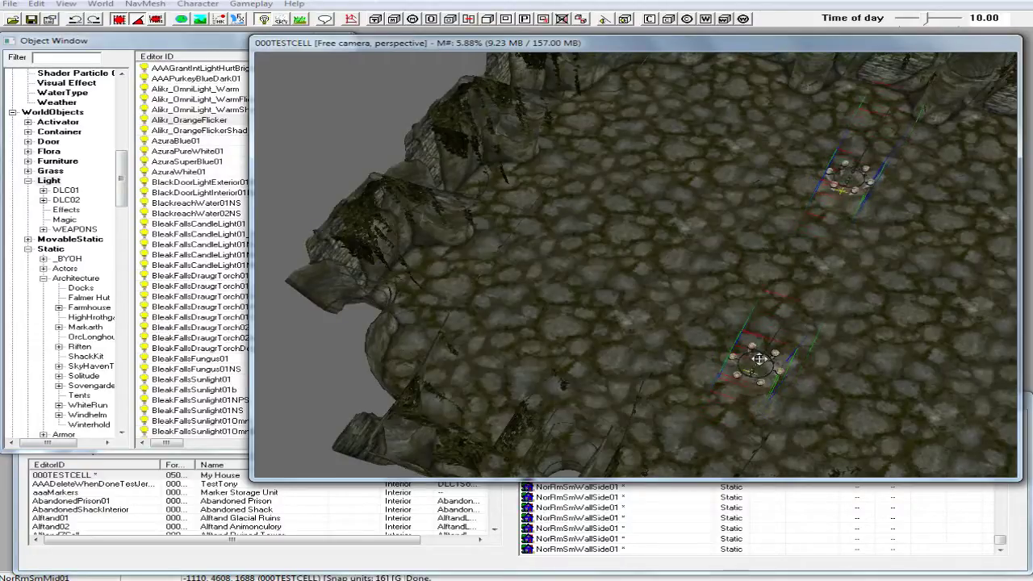
Preview the newly lit room and its neighbouring rooms with the cell's own lighting from above.
scroll(758, 359, down, 5)
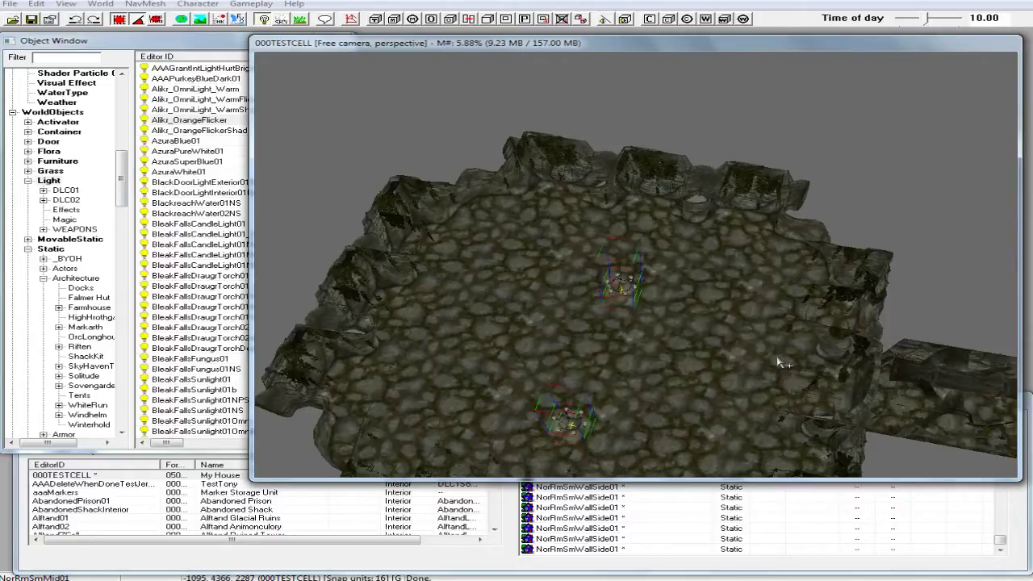
key(a)
middle_drag(743, 380, 811, 363)
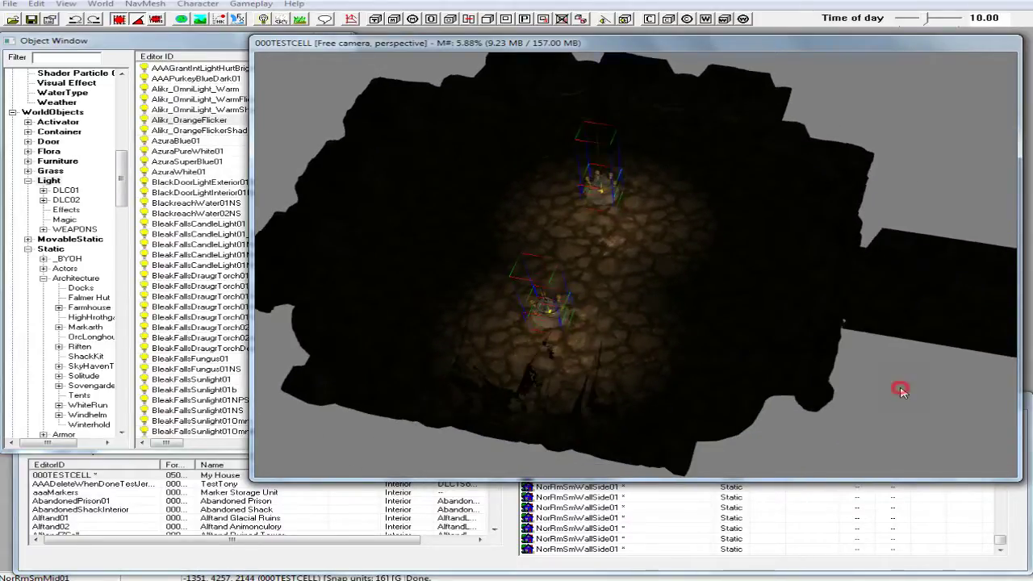
middle_drag(896, 396, 919, 392)
scroll(950, 395, down, 3)
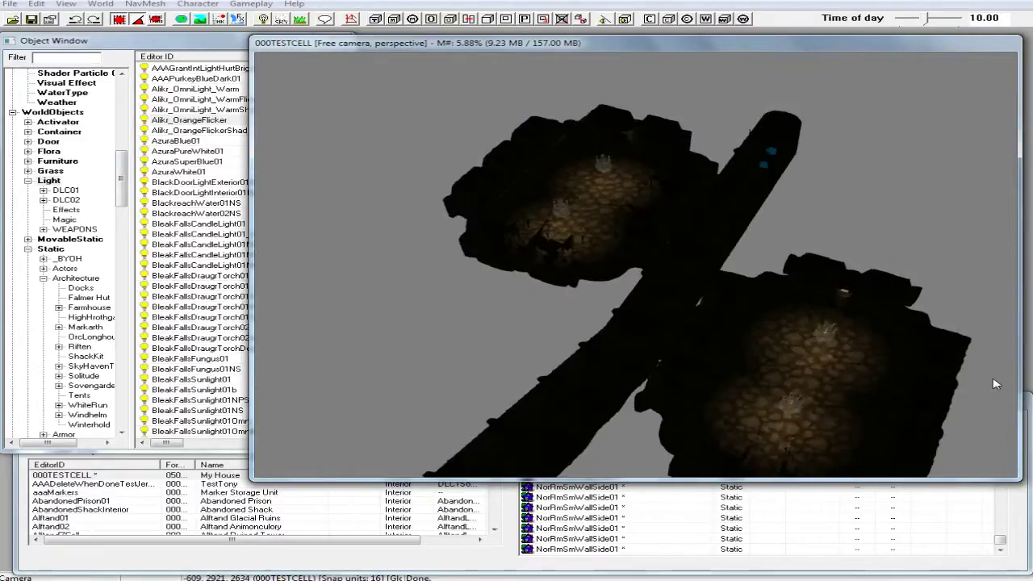
scroll(899, 307, up, 3)
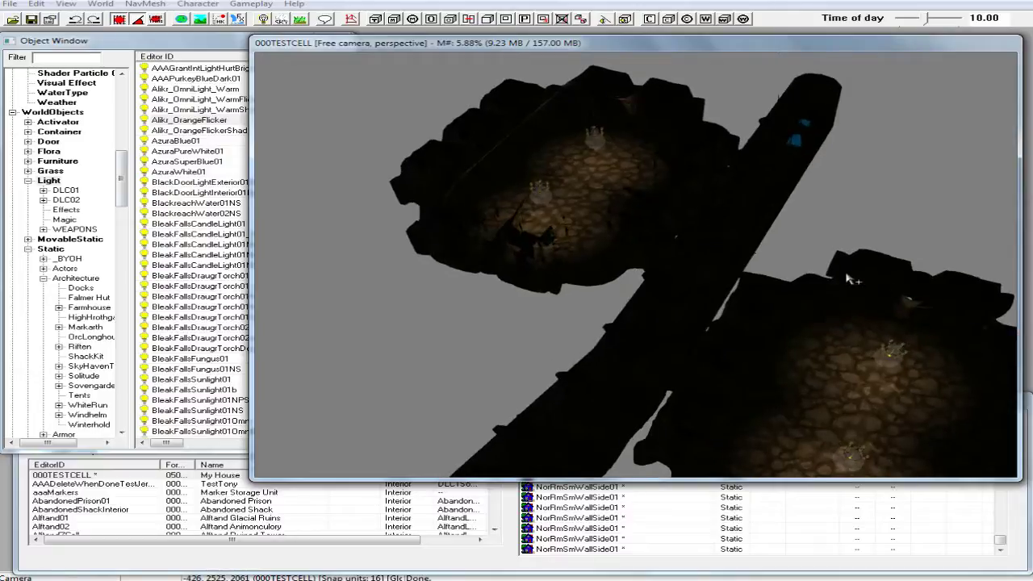
Centre the view on the end hallway's NorHallSm1way01 piece and examine the corridor's floor and walls up close in bright view.
click(799, 141)
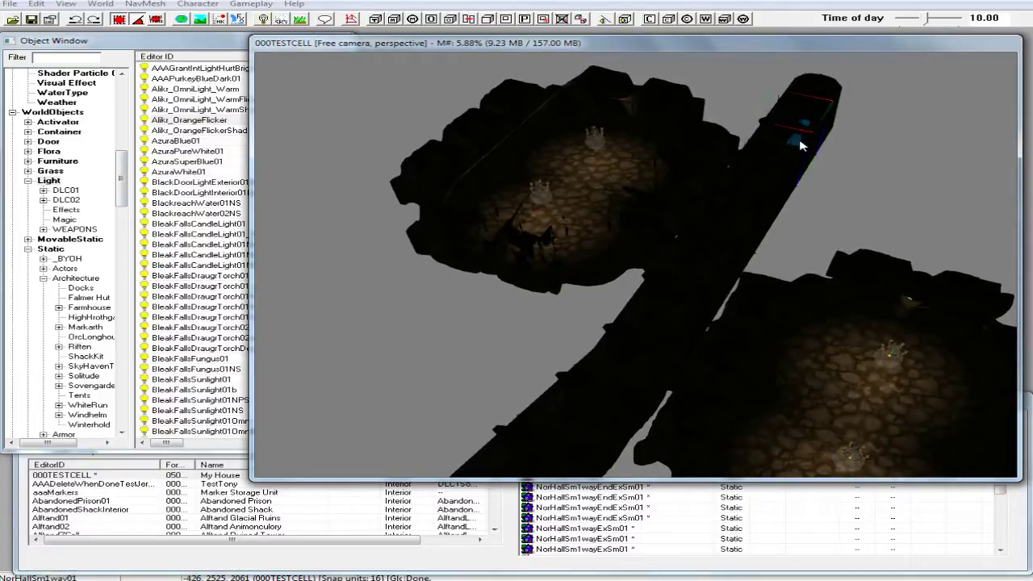
scroll(793, 146, down, 1)
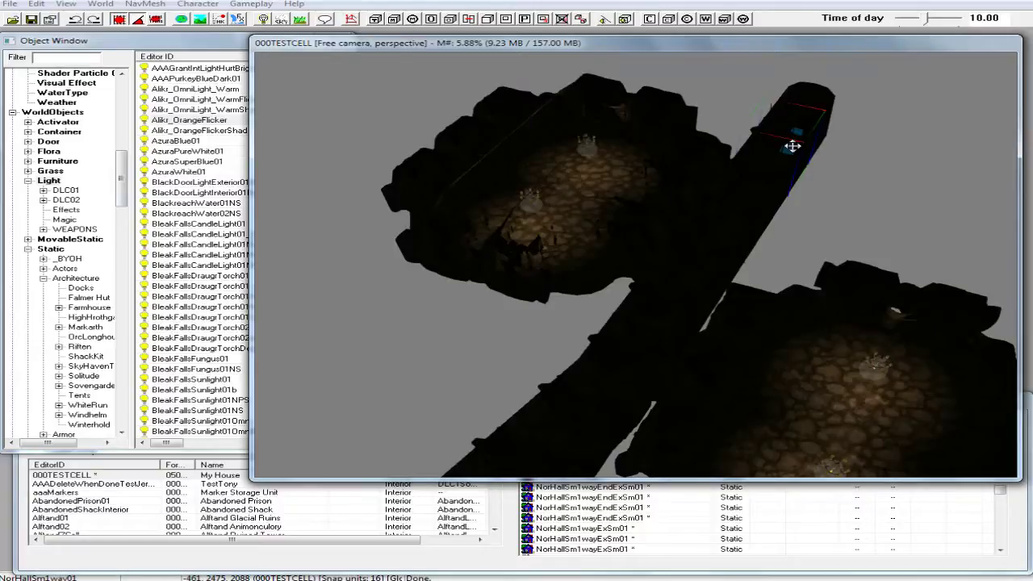
key(f)
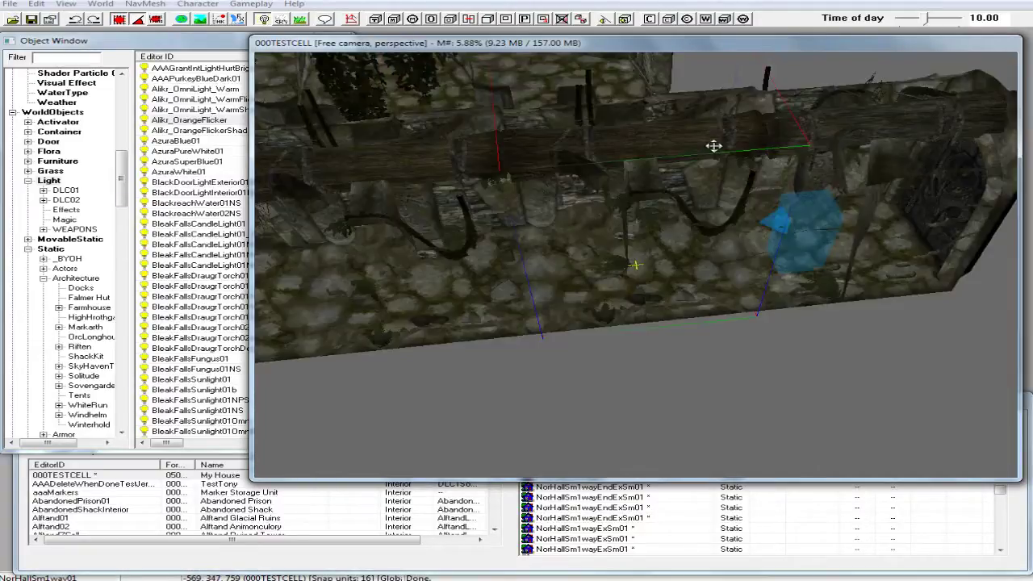
shift+middle_drag(713, 146, 562, 164)
scroll(590, 179, up, 3)
scroll(575, 164, down, 3)
scroll(567, 164, up, 3)
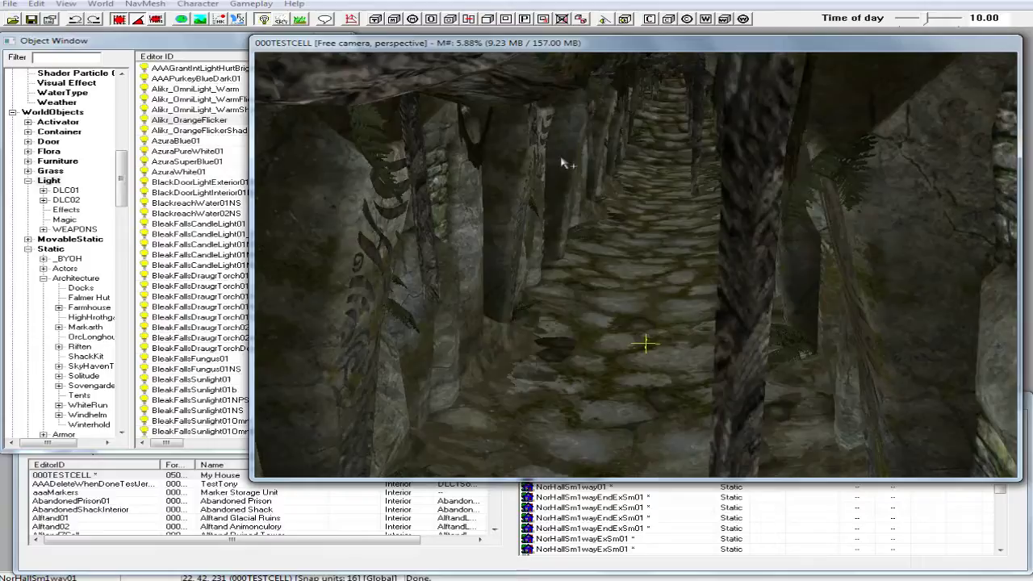
scroll(562, 164, up, 3)
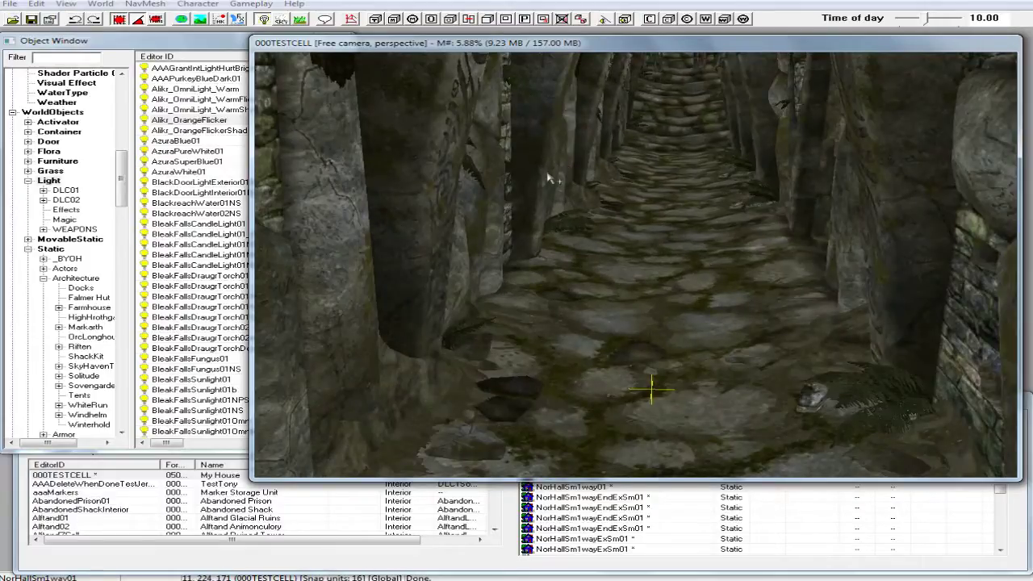
shift+middle_drag(523, 171, 434, 190)
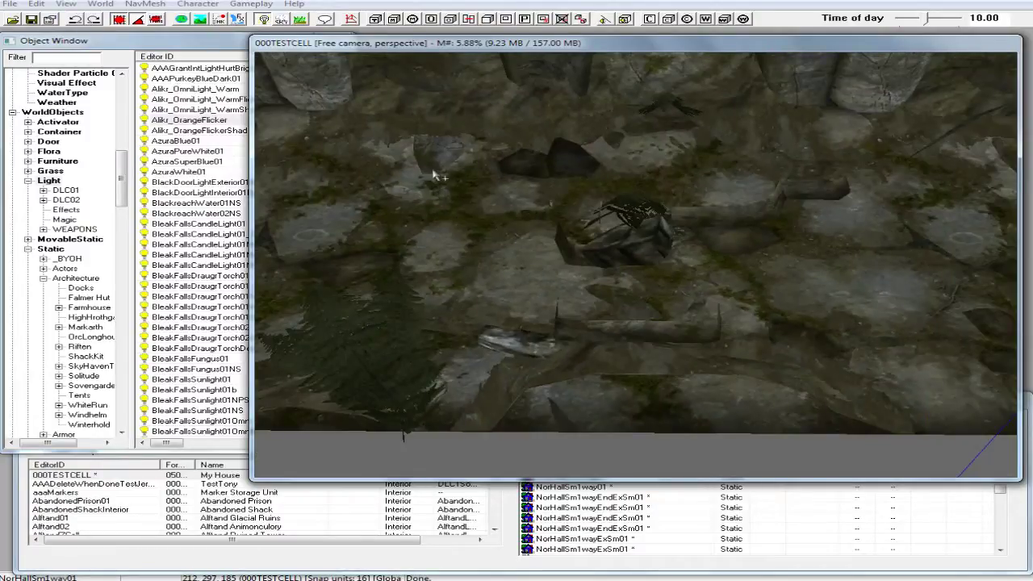
shift+middle_drag(531, 230, 535, 207)
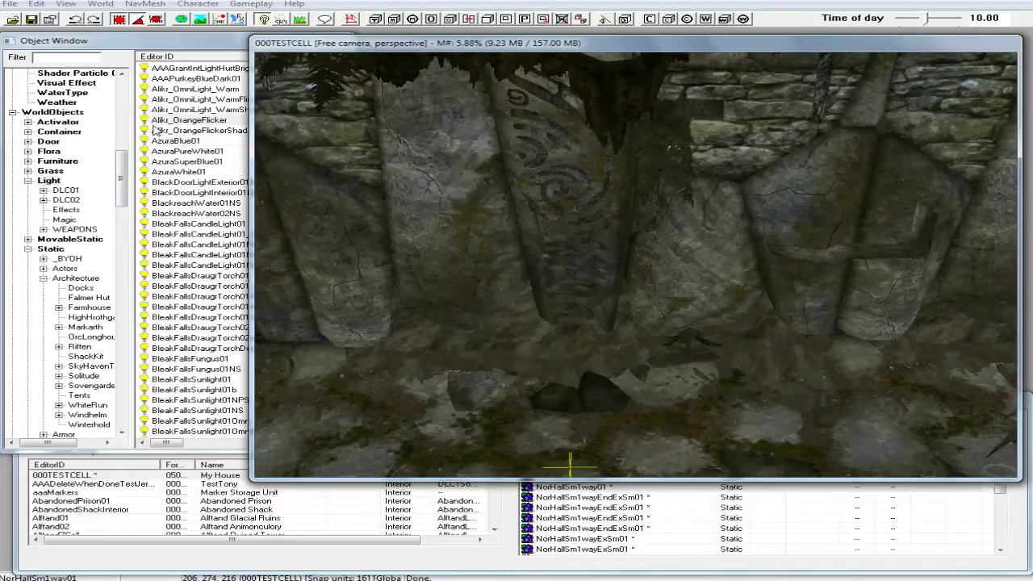
Search all object categories for "candles".
click(66, 59)
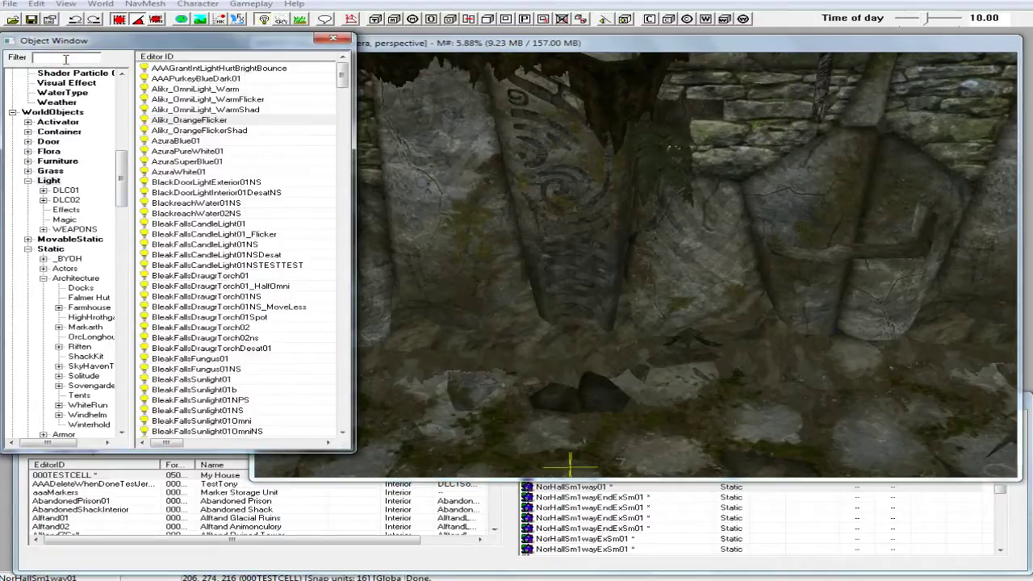
text(candles)
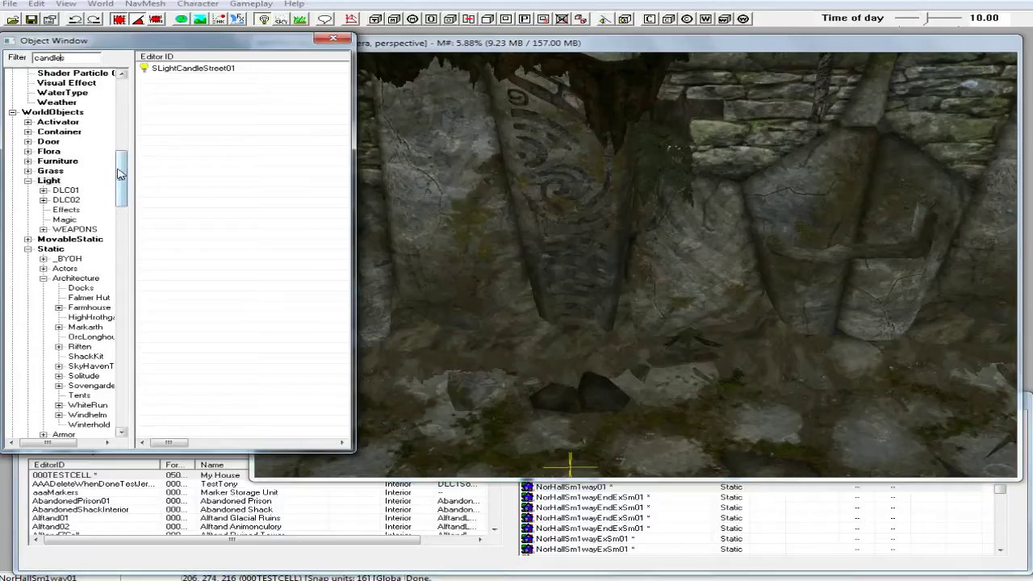
drag(125, 177, 135, 408)
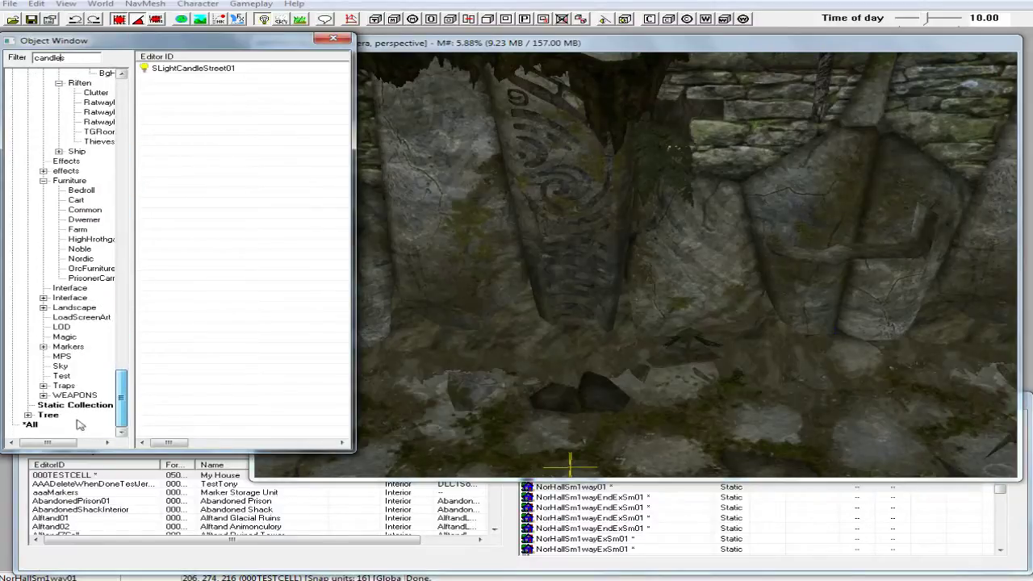
click(33, 424)
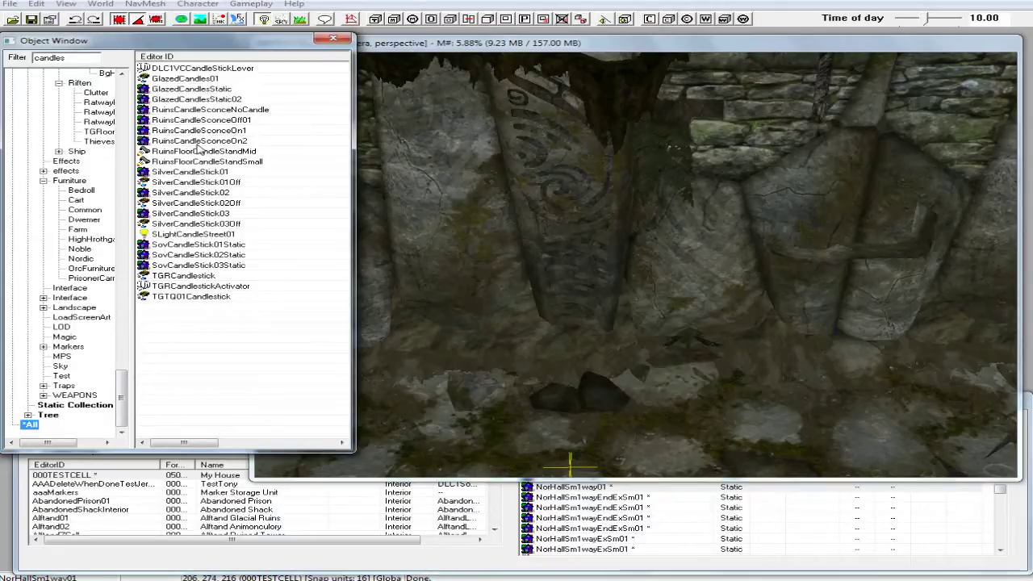
Preview the SovCandleStick01Static model as a possible hallway candle.
right_click(181, 244)
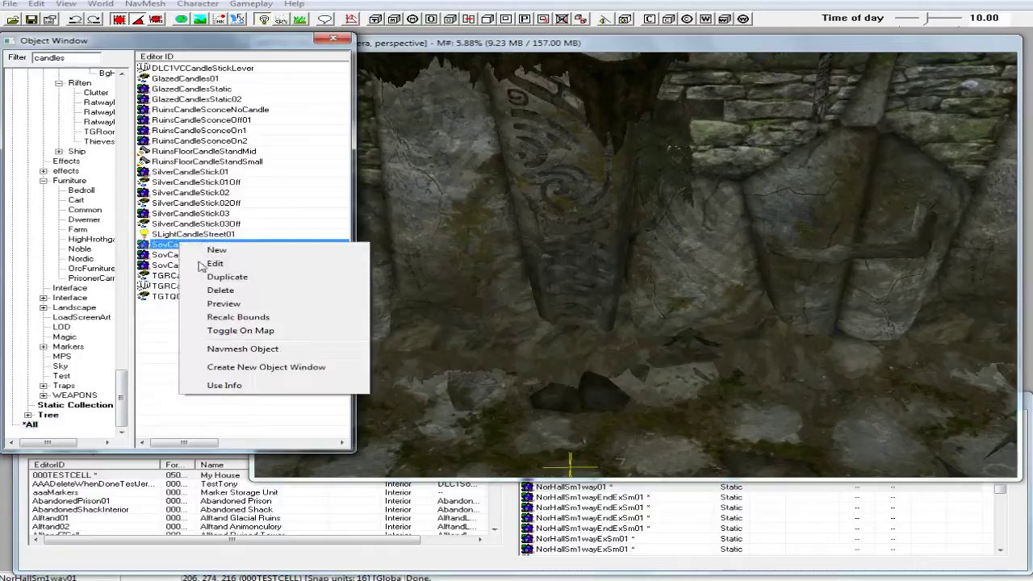
click(215, 305)
mouse_move(396, 282)
mouse_down()
mouse_move(469, 234)
mouse_move(570, 134)
mouse_up()
click(619, 54)
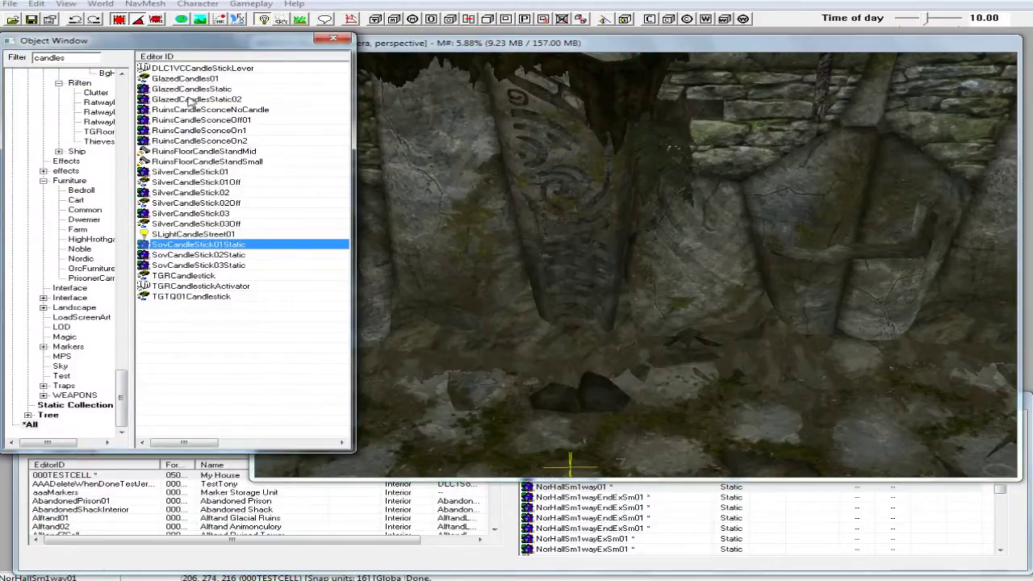
Preview the GlazedCandlesStatic model and close its preview.
right_click(209, 89)
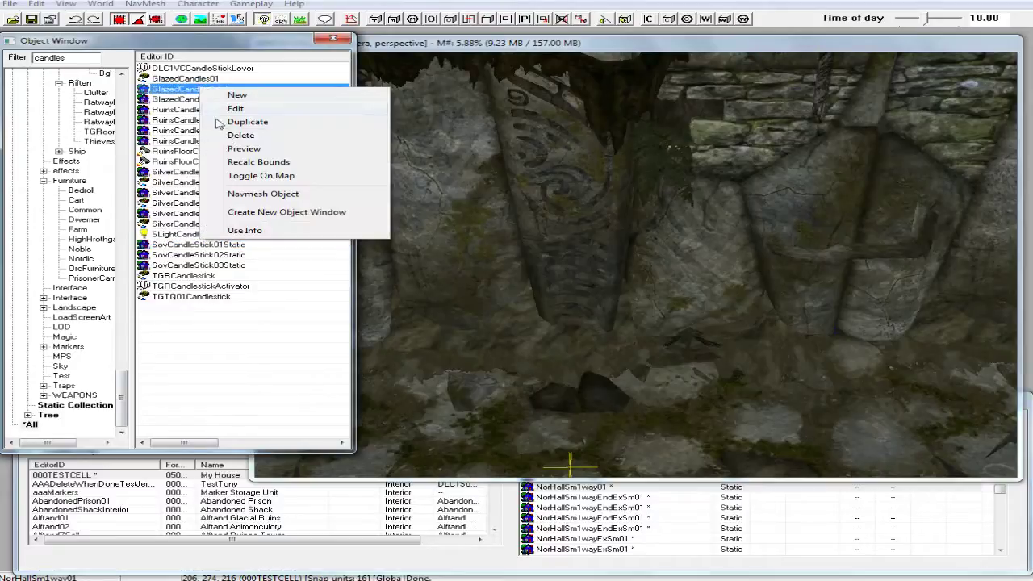
click(233, 150)
drag(414, 180, 392, 213)
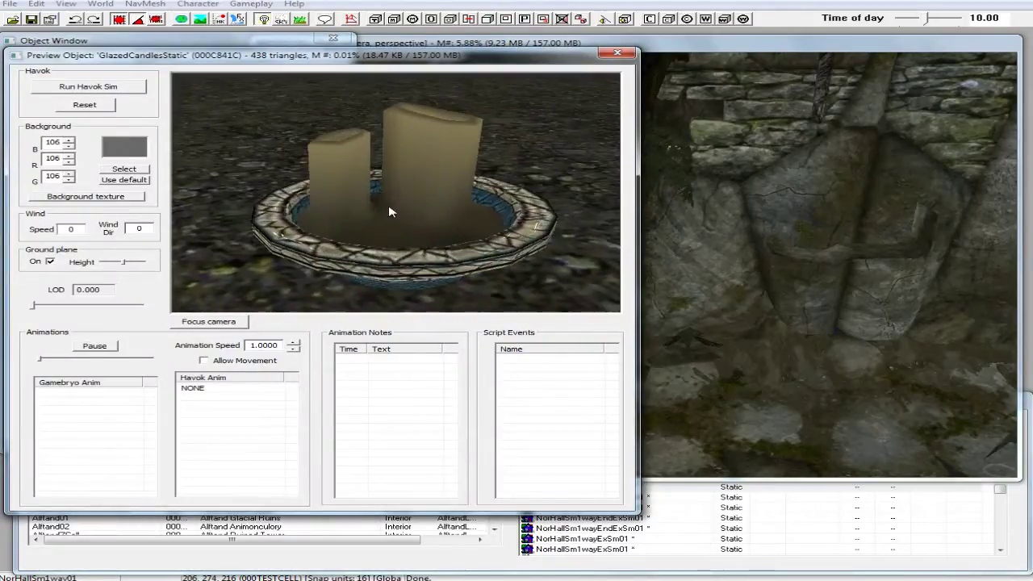
click(602, 57)
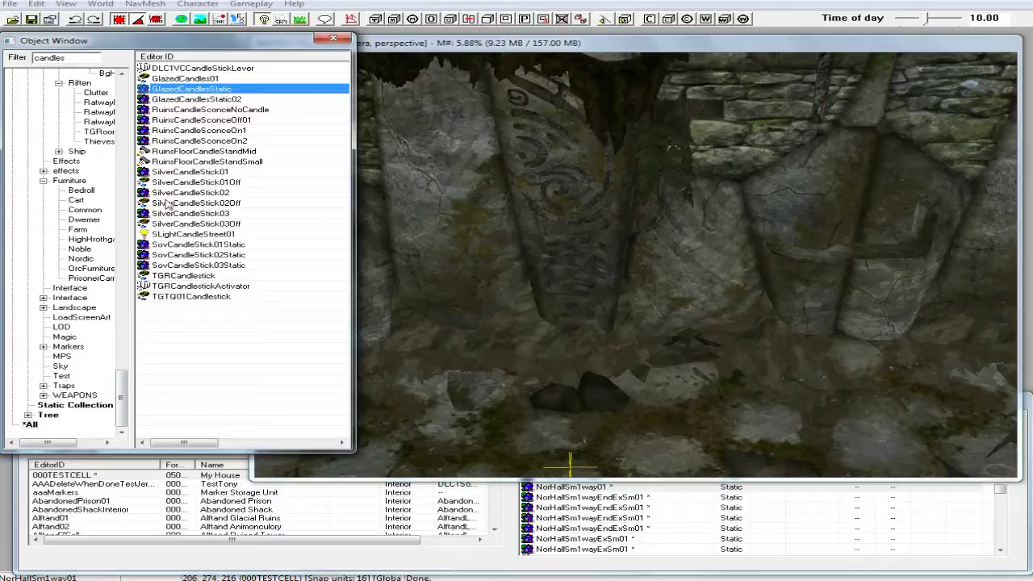
Preview the SilverCandleStick02 candelabra from another angle and close its preview.
click(168, 192)
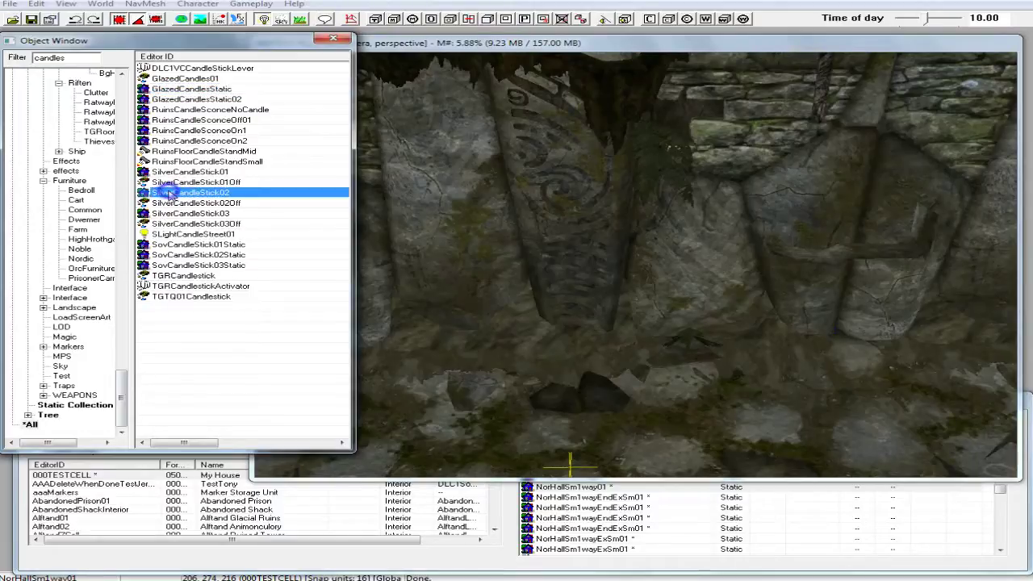
right_click(169, 192)
click(213, 252)
drag(408, 222, 443, 236)
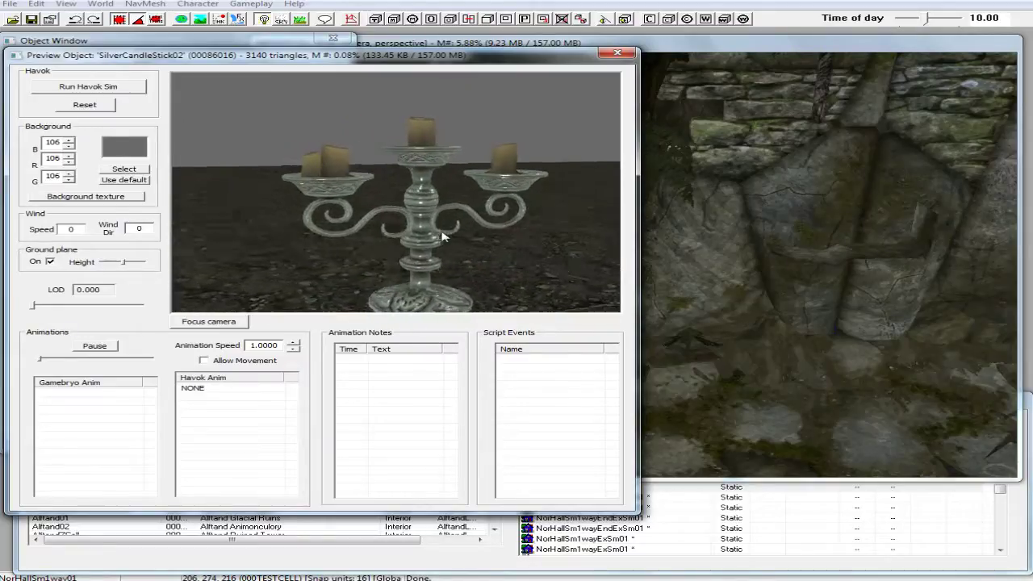
click(617, 55)
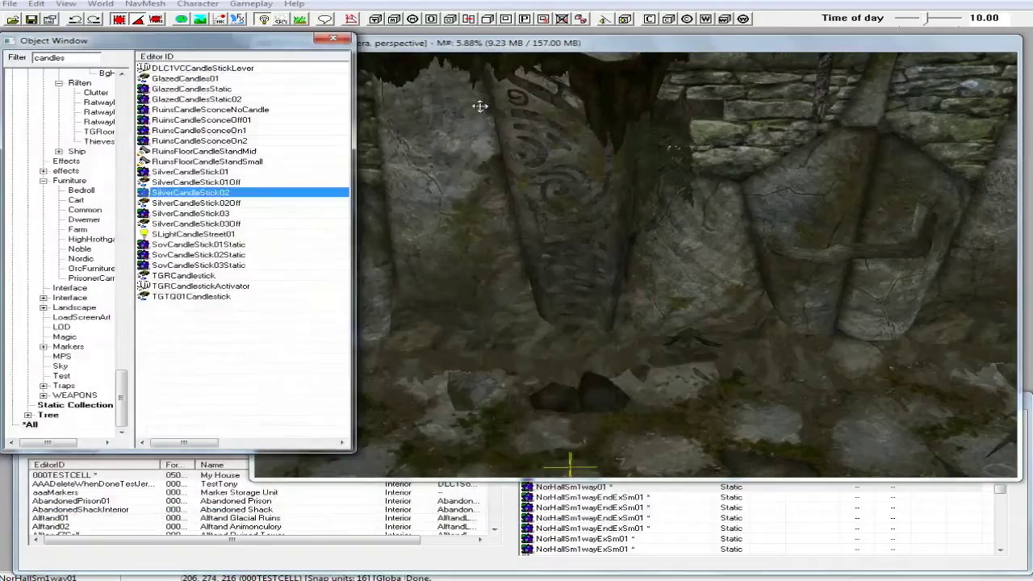
Preview the unlit wall sconce RuinsCandleSconceOff01 and close its preview.
click(198, 130)
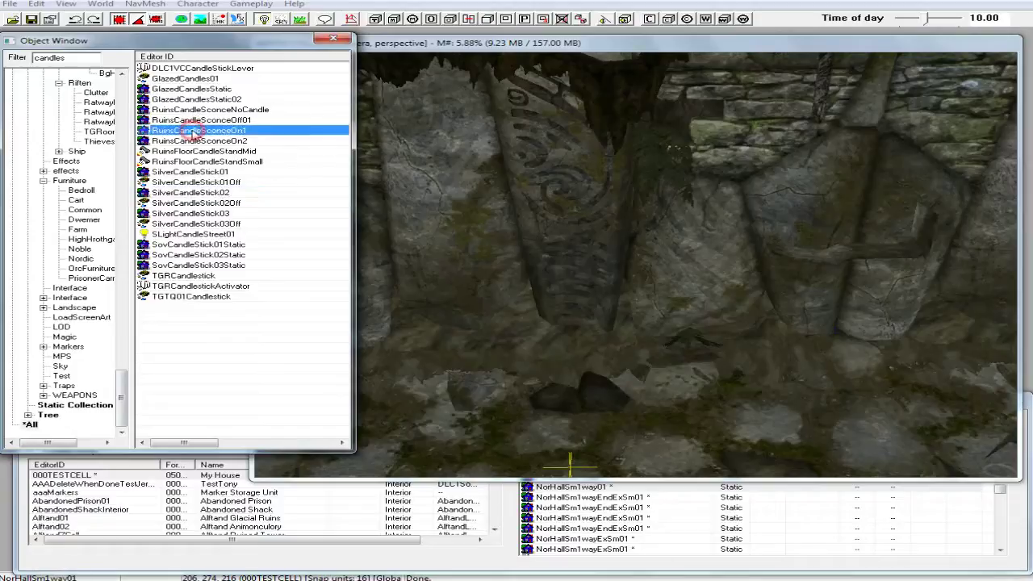
click(238, 120)
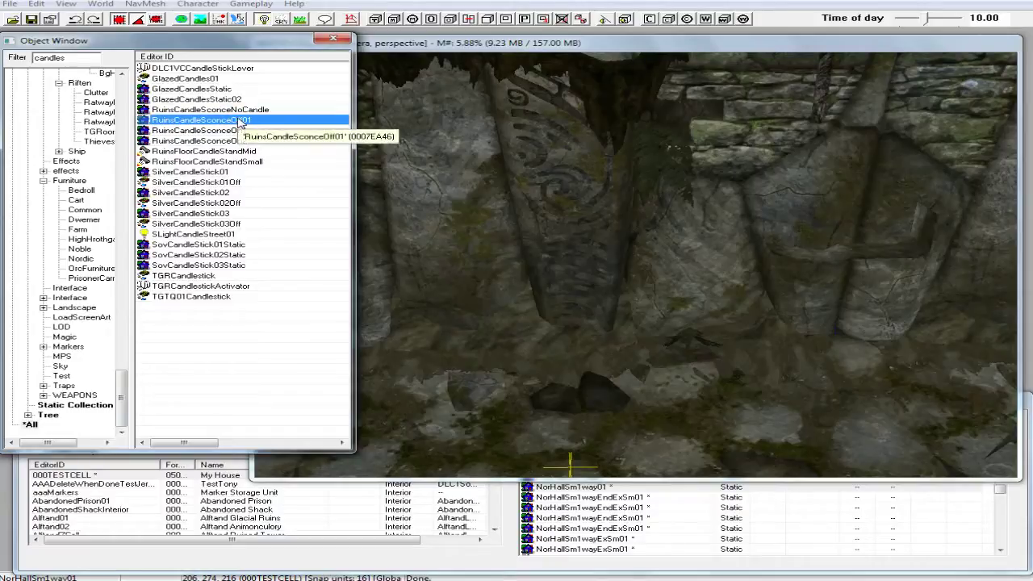
right_click(236, 126)
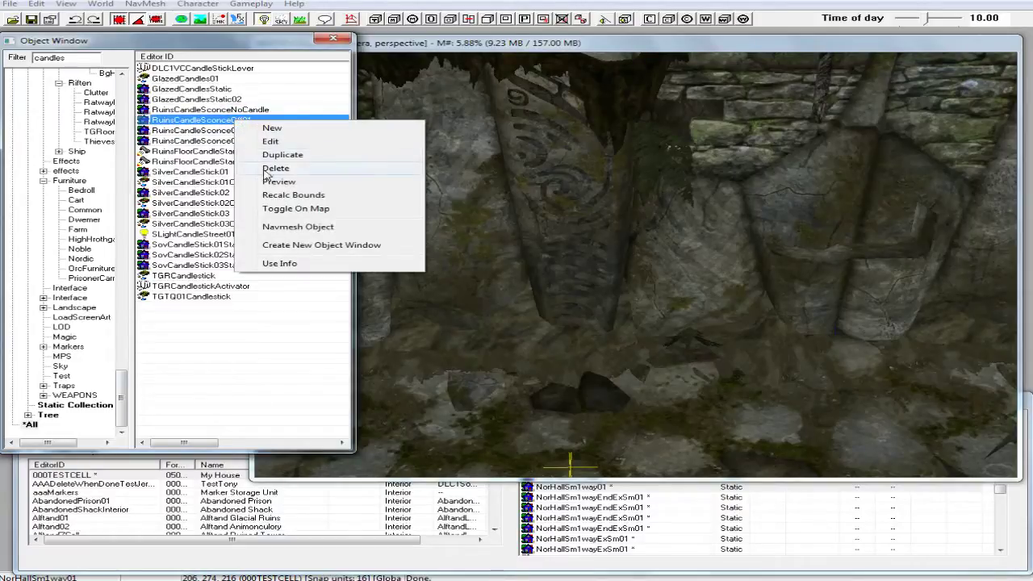
click(274, 183)
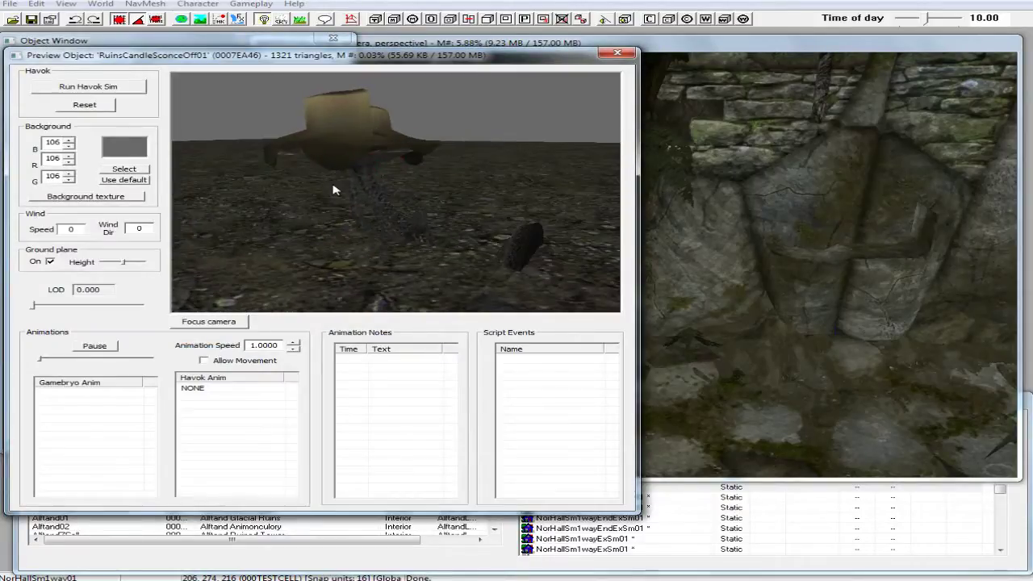
click(619, 54)
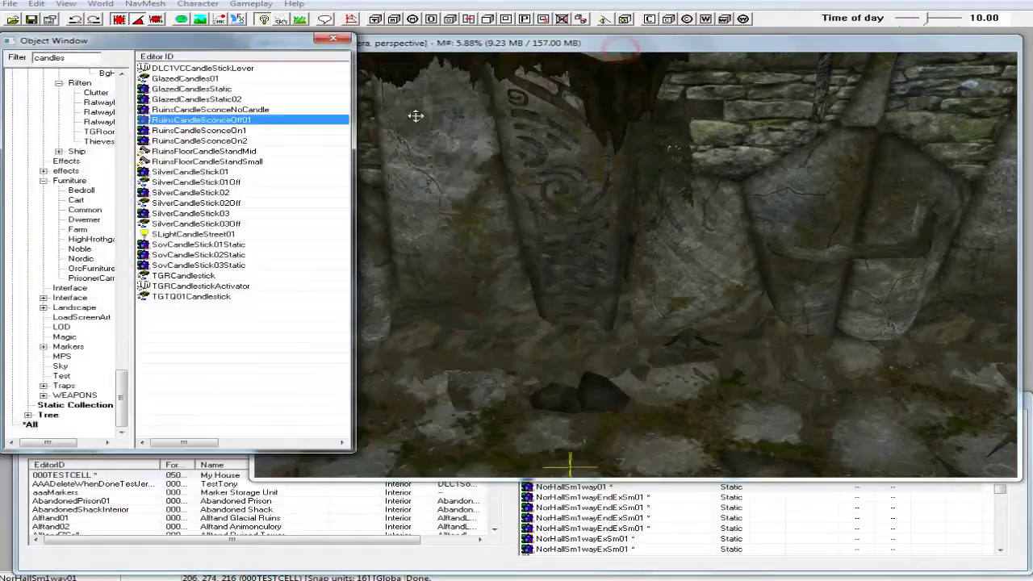
Preview the lit wall sconce RuinsCandleSconceOn1 from another angle and close its preview.
click(218, 132)
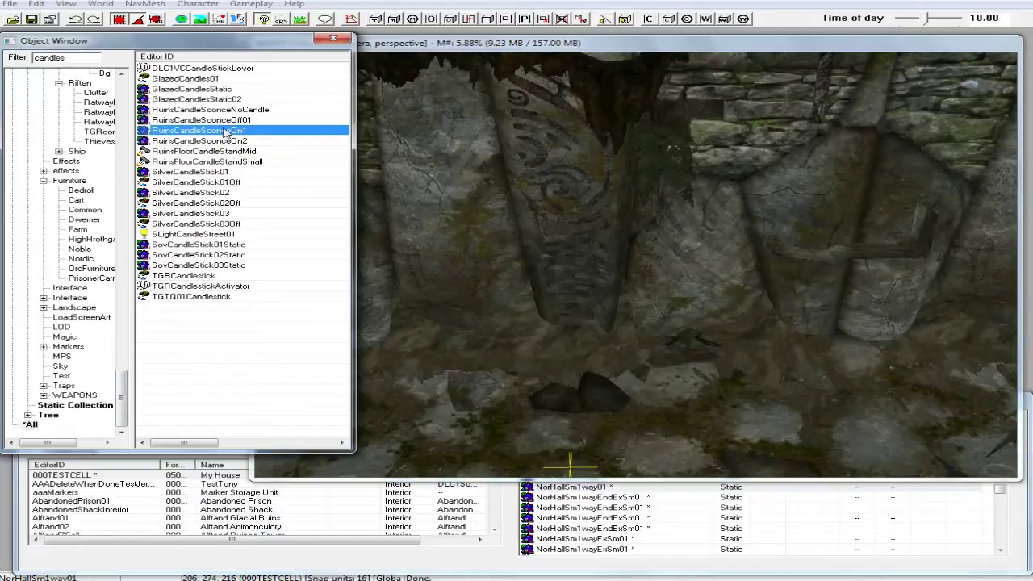
right_click(242, 130)
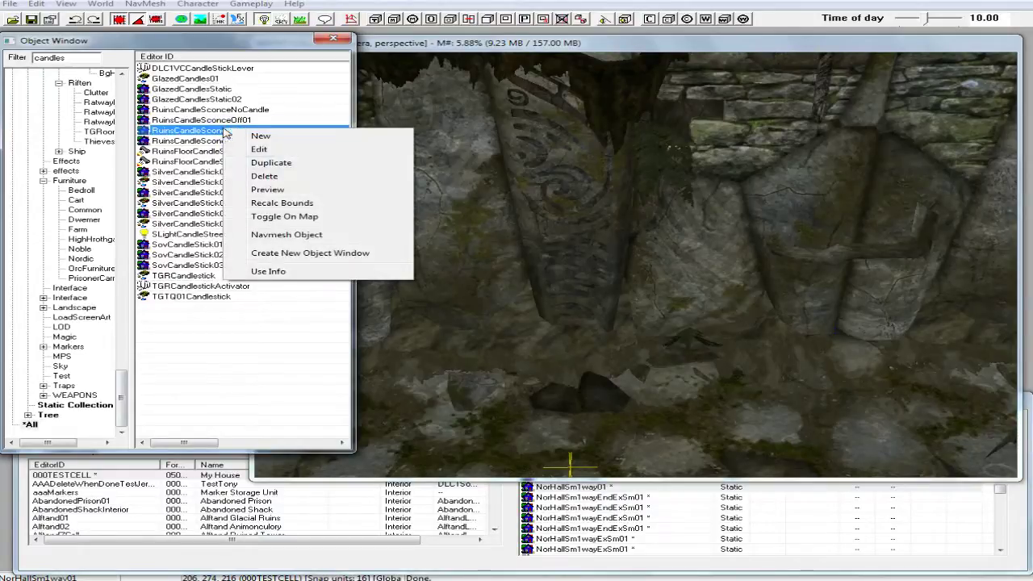
click(255, 192)
drag(356, 205, 371, 206)
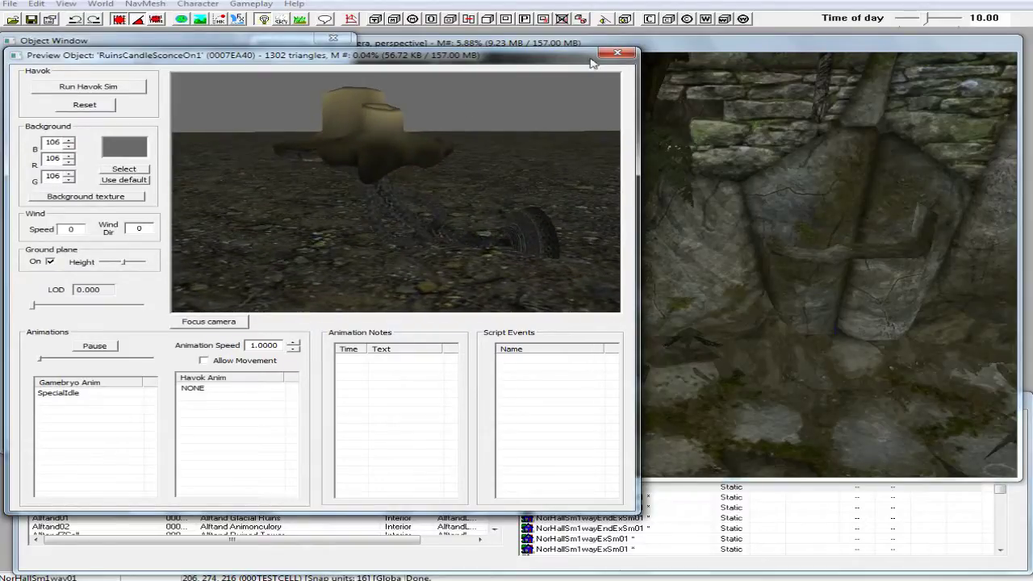
click(617, 54)
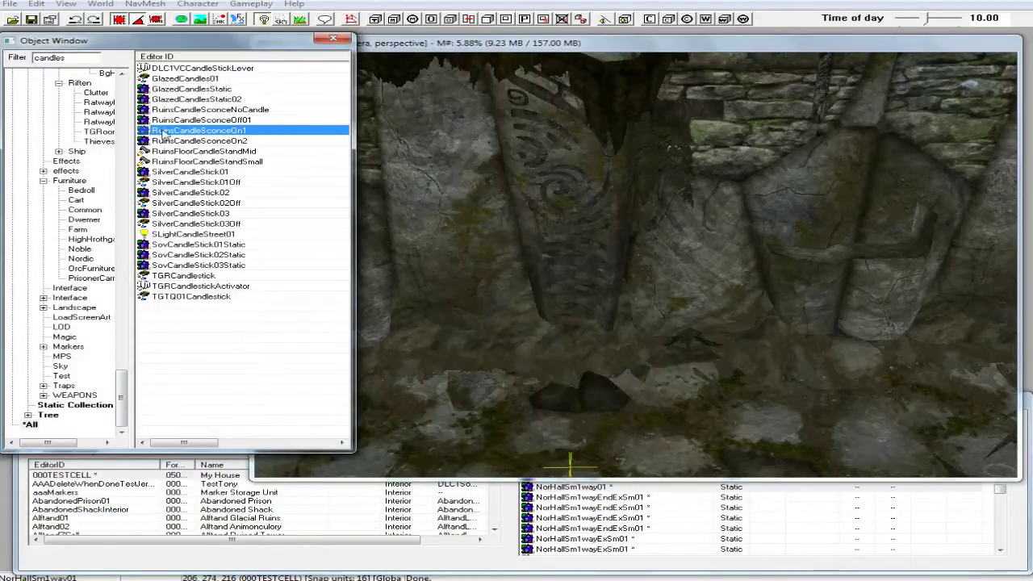
Place a RuinsCandleSconceOn1 in the end hallway and fit it against the carved wall pillar.
drag(142, 131, 511, 199)
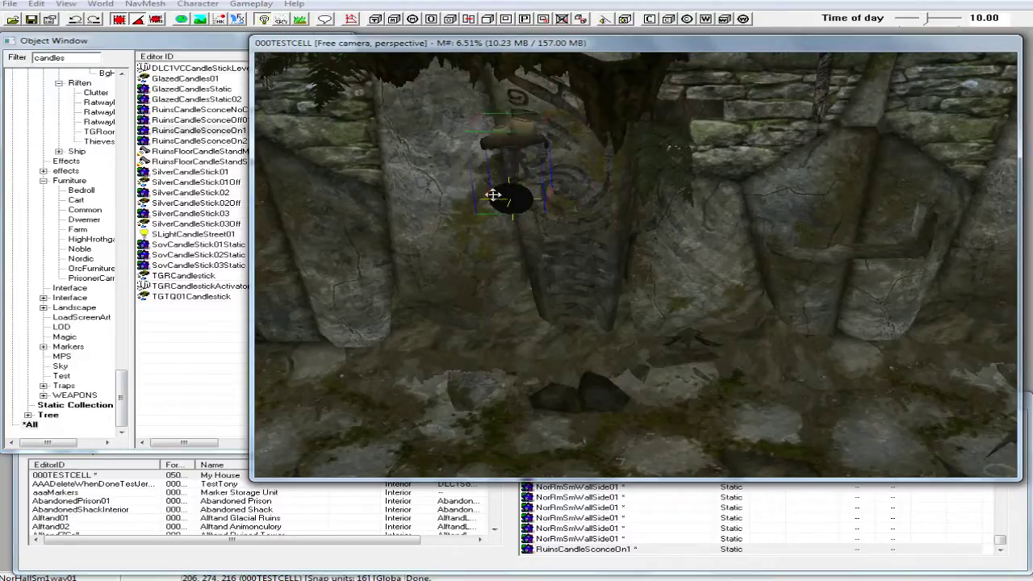
shift+middle_drag(493, 195, 401, 197)
drag(429, 167, 565, 155)
mouse_move(564, 155)
shift+middle_down()
mouse_move(603, 132)
mouse_move(629, 138)
mouse_move(622, 152)
mouse_move(563, 139)
mouse_move(578, 147)
shift+middle_up()
scroll(604, 134, up, 4)
scroll(633, 138, down, 5)
scroll(633, 145, down, 4)
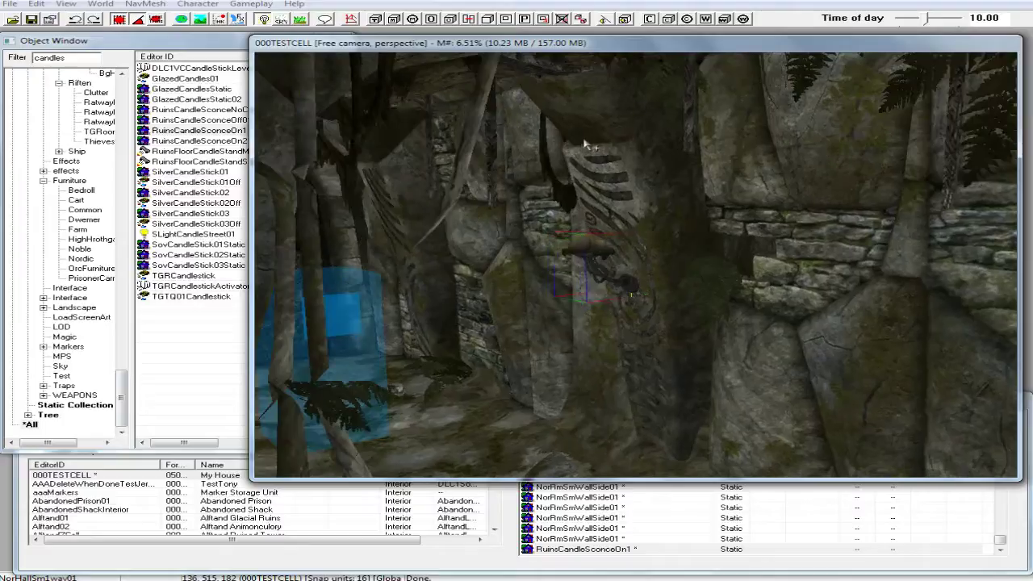
shift+middle_drag(588, 135, 658, 146)
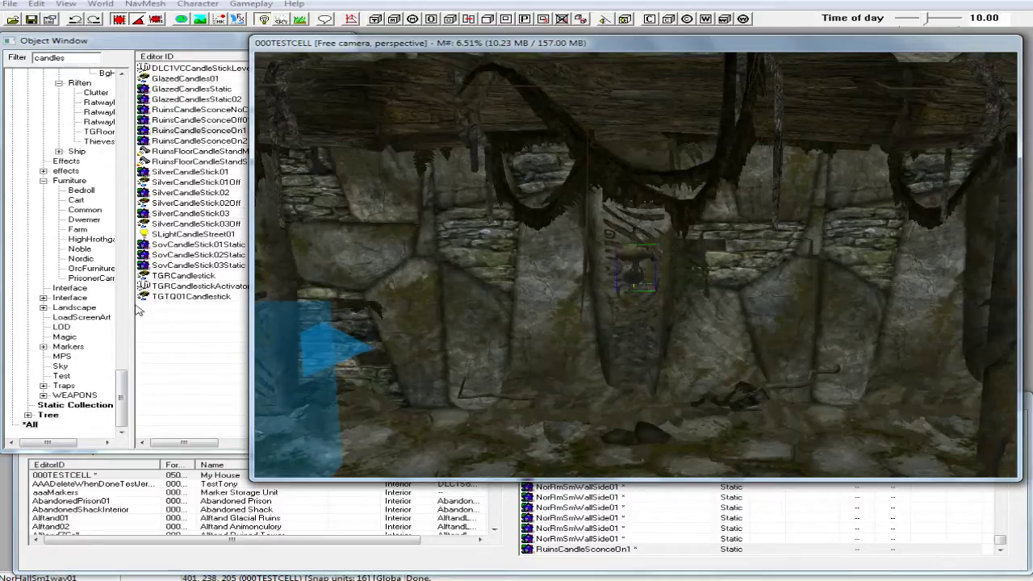
List all Light objects without the candles filter and place an Alikr_OrangeFlicker light at the wall sconce.
drag(123, 385, 126, 160)
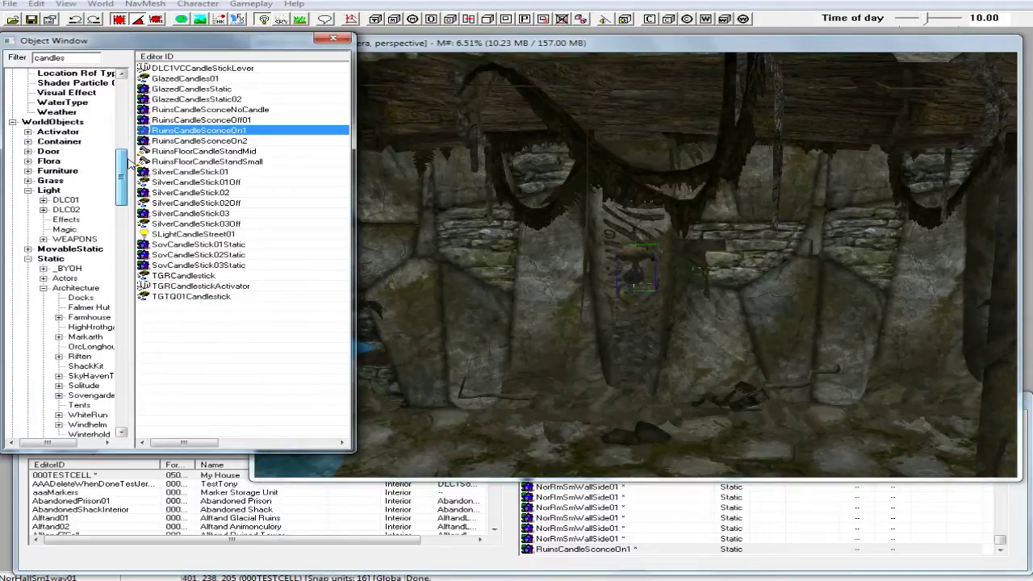
click(50, 190)
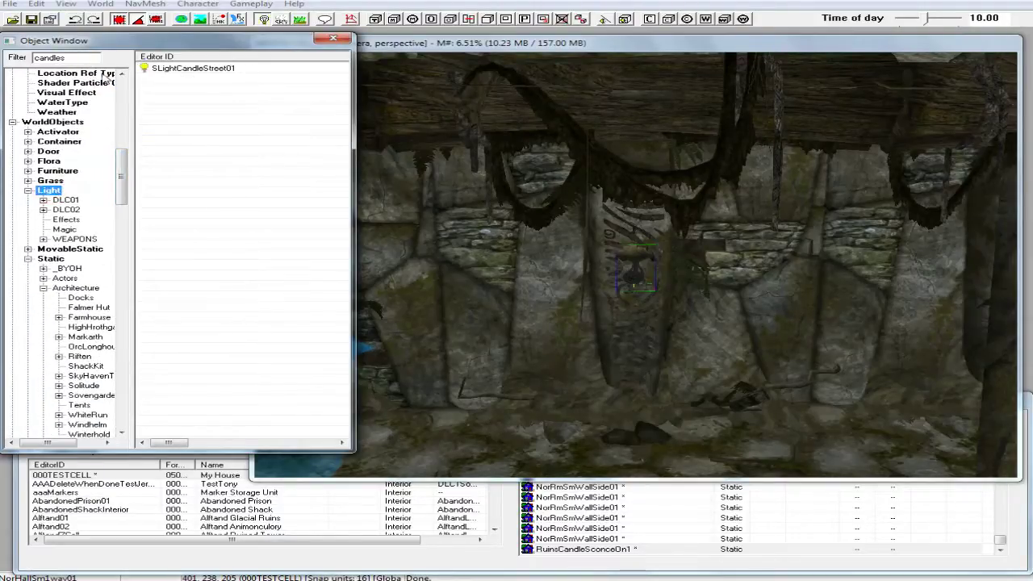
double_click(79, 58)
key(BackSpace)
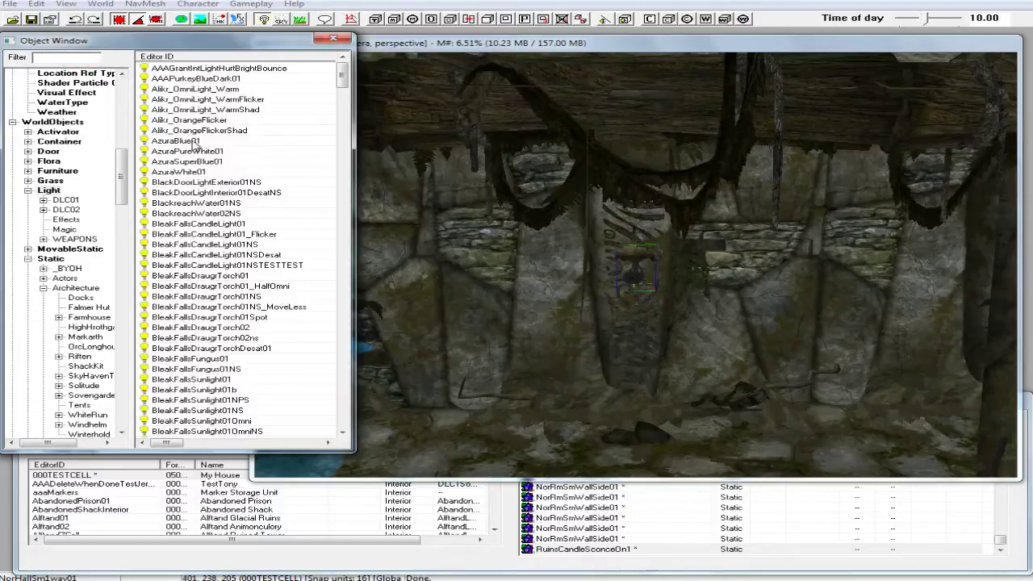
click(148, 120)
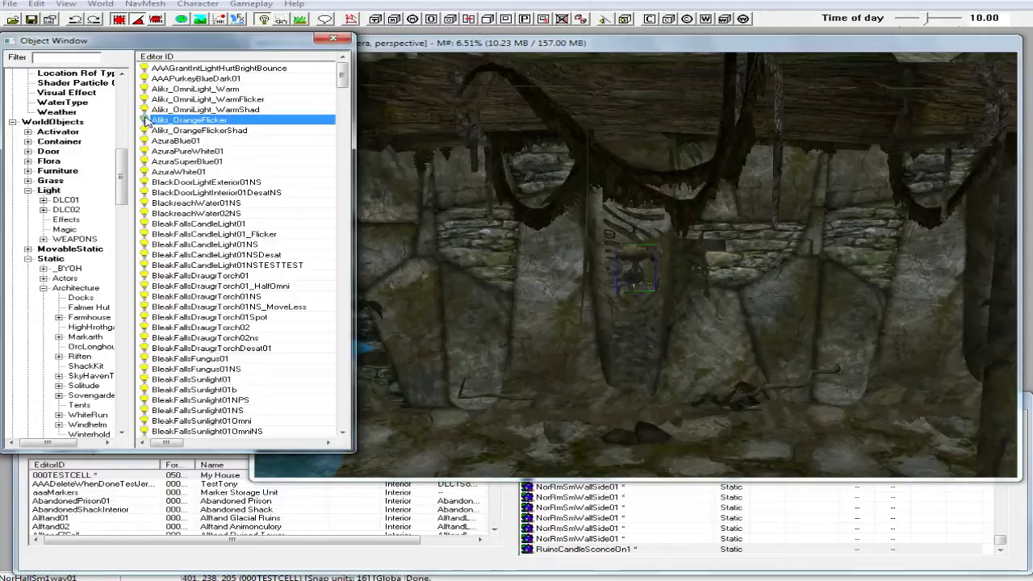
drag(147, 121, 450, 225)
drag(629, 295, 639, 282)
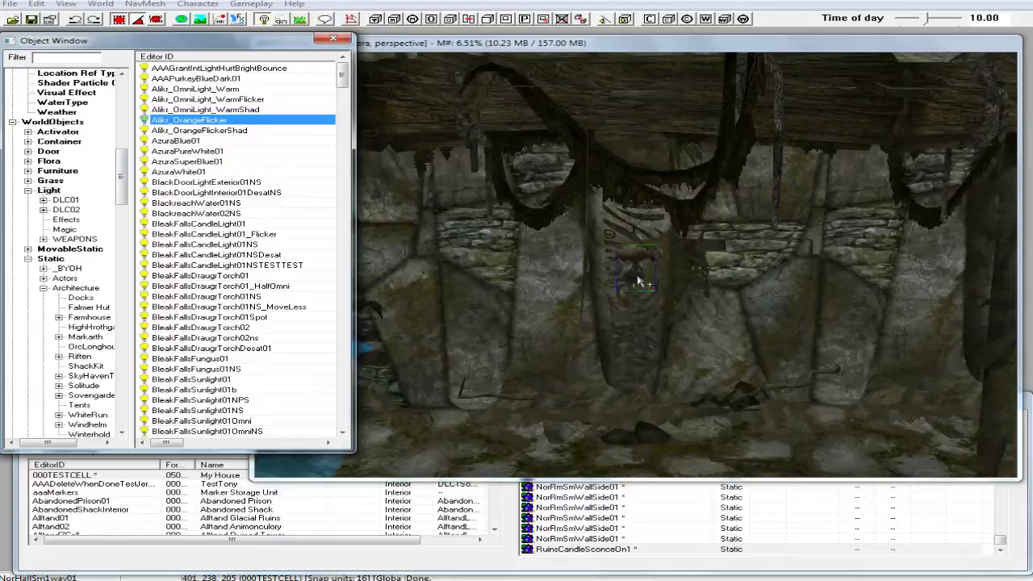
click(637, 278)
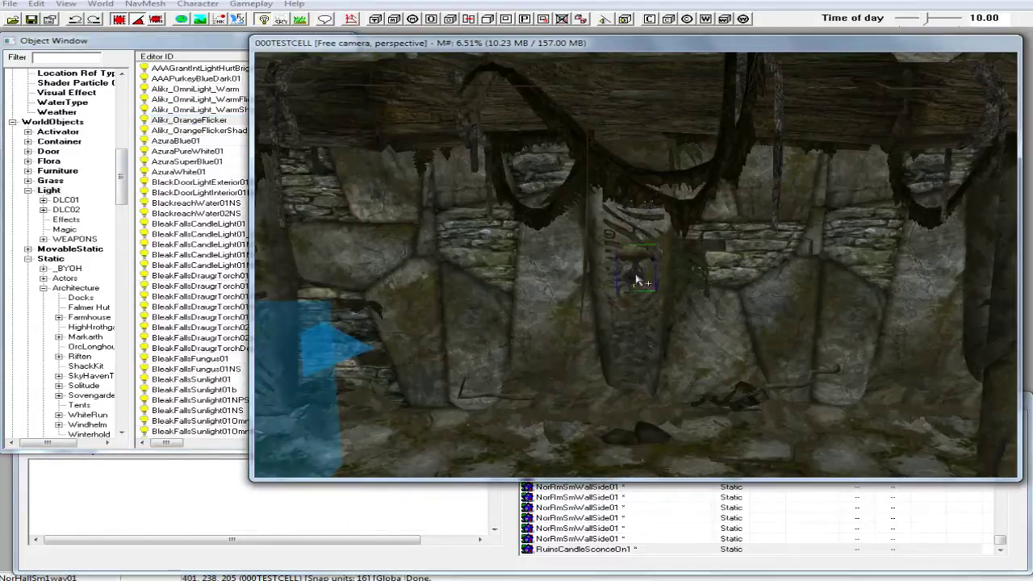
click(637, 276)
Move the orange flicker light away from the wall, out into the hallway in front of the sconce.
middle_drag(662, 285, 773, 296)
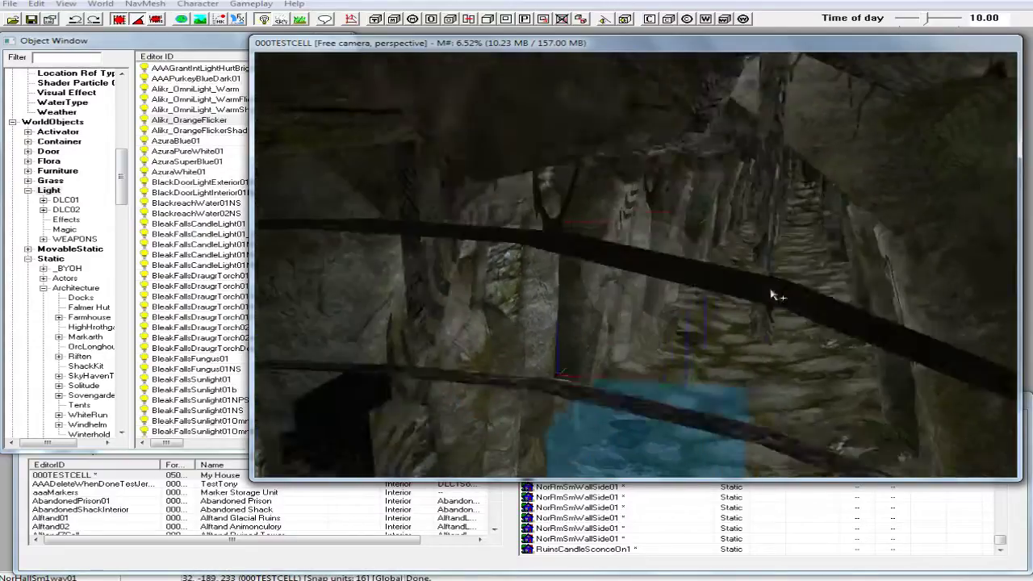
scroll(773, 296, up, 5)
drag(677, 288, 803, 290)
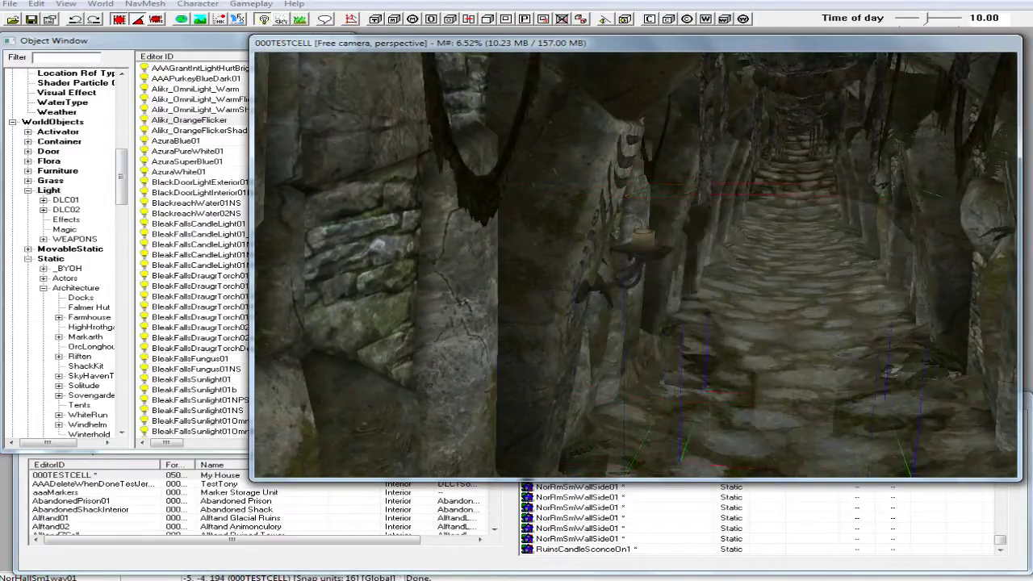
Shift the light sideways to line up with the sconce and preview the hallway with the cell's own lighting.
middle_drag(867, 293, 754, 287)
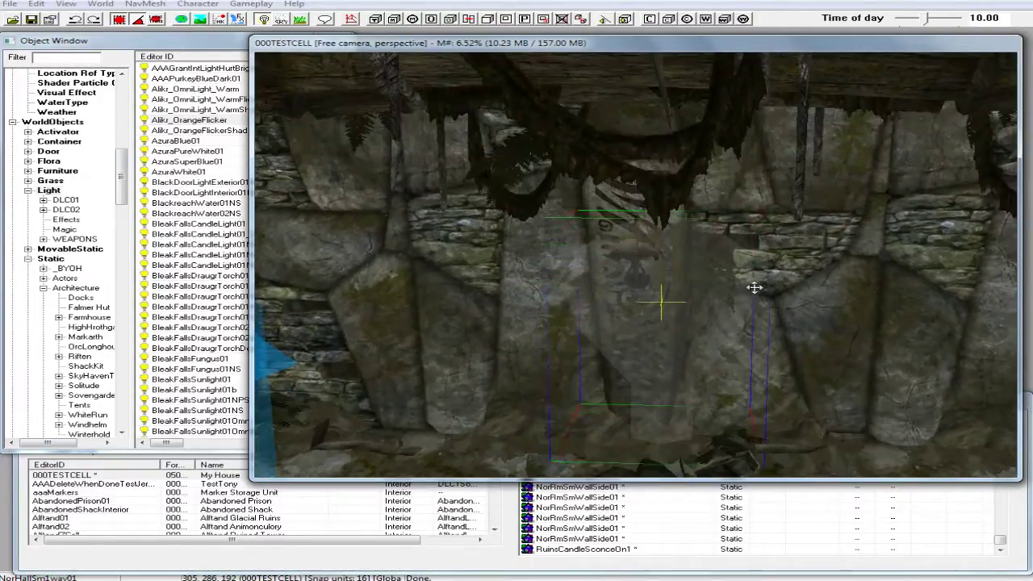
drag(694, 309, 656, 309)
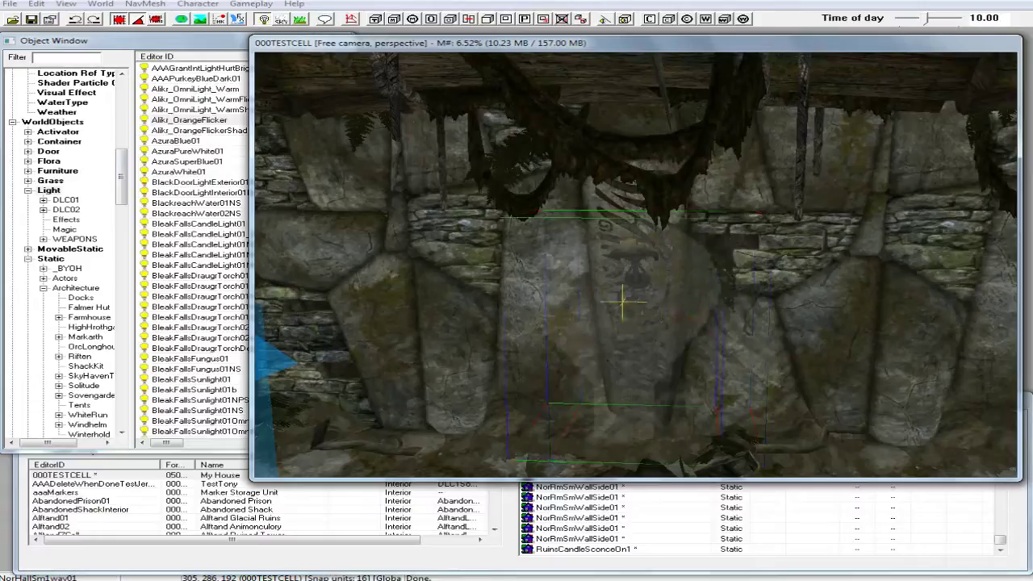
middle_drag(647, 301, 724, 331)
key(a)
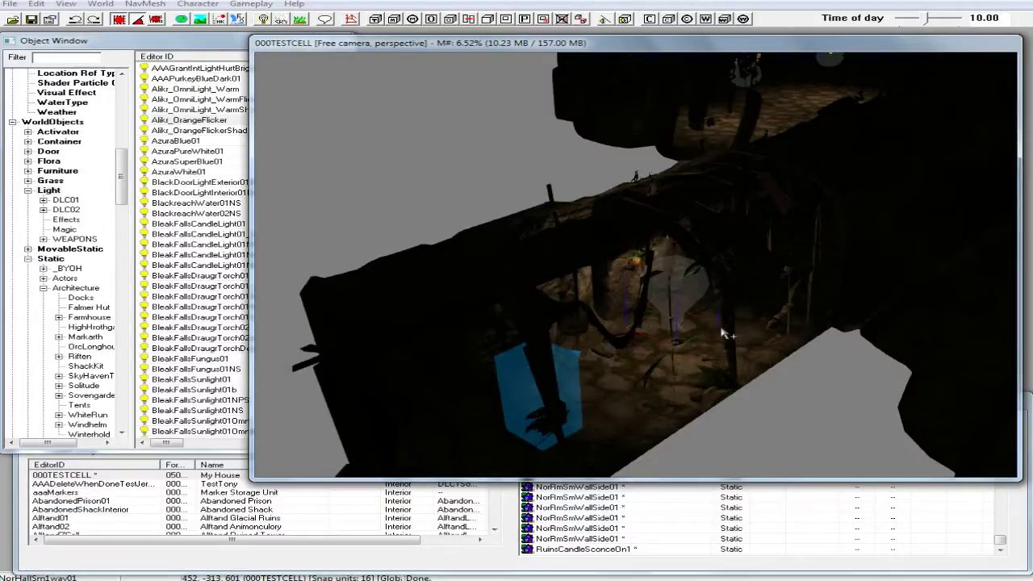
Restore bright lighting in the end hallway and link the wall's RuinsCandleSconceOn1 to the Alikr_OrangeFlicker light in front of it as a linked reference.
middle_drag(724, 333, 707, 327)
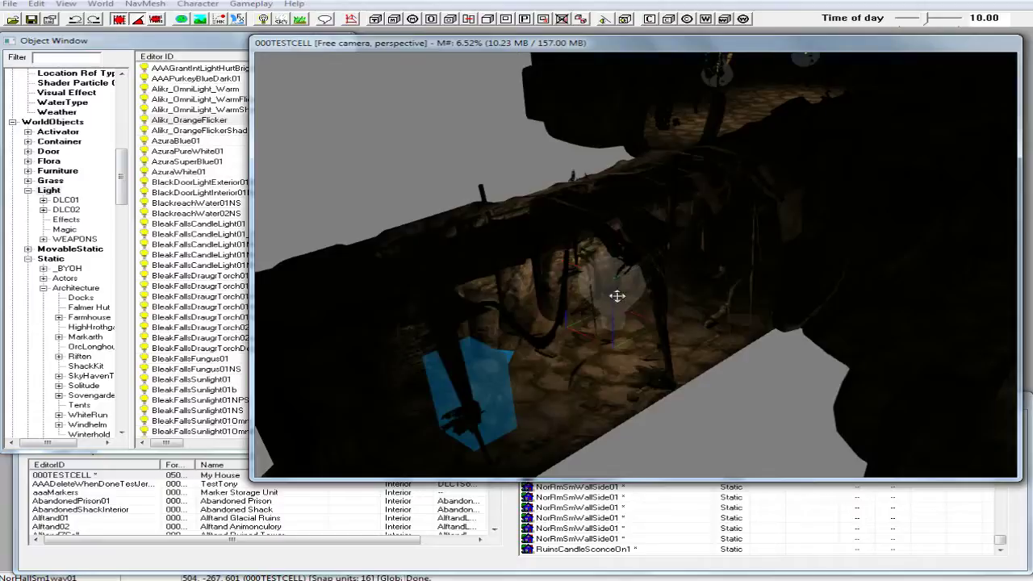
key(a)
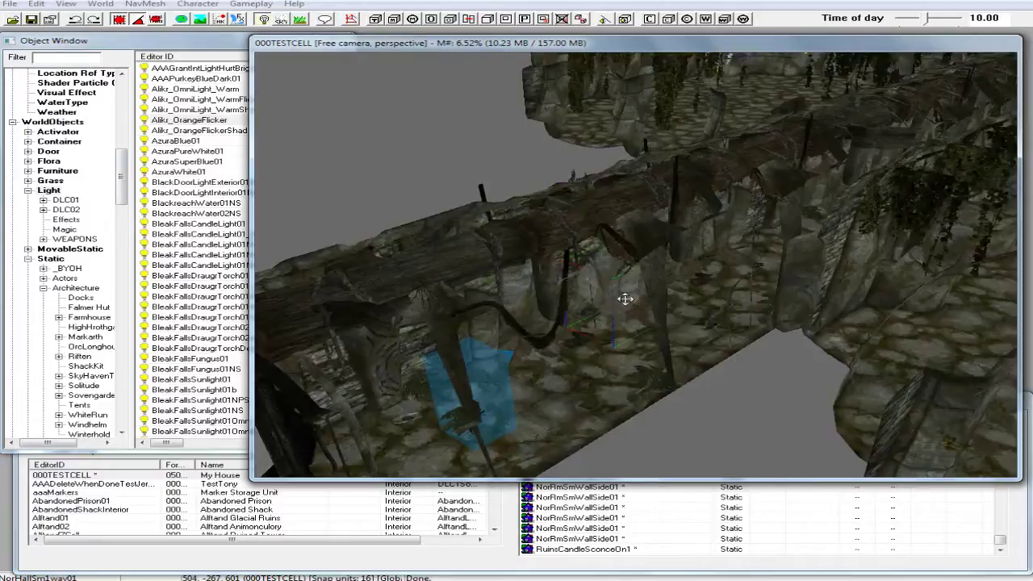
scroll(625, 299, up, 10)
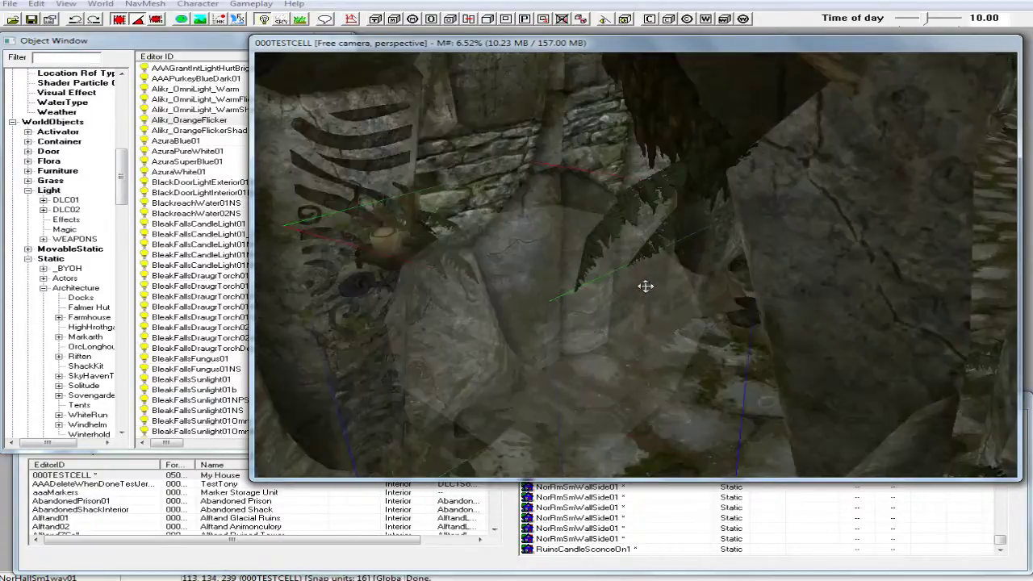
mouse_move(648, 291)
middle_down()
mouse_move(665, 289)
mouse_move(647, 285)
middle_up()
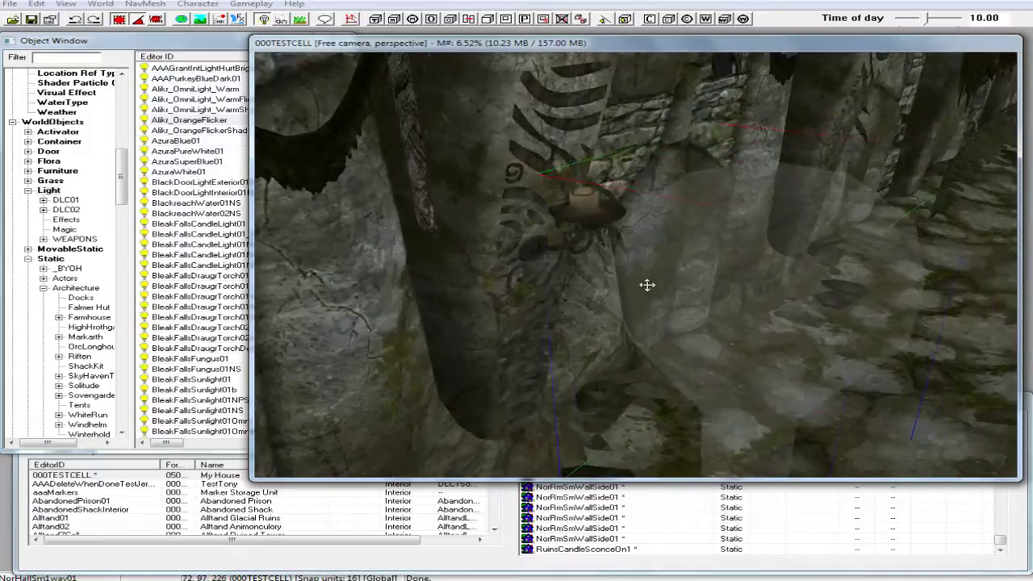
click(575, 246)
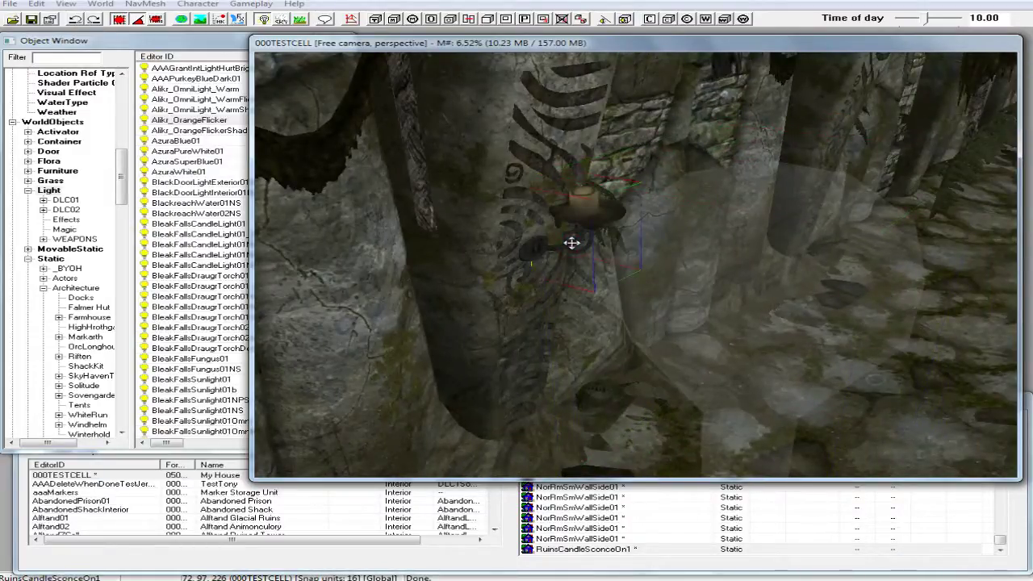
double_click(571, 248)
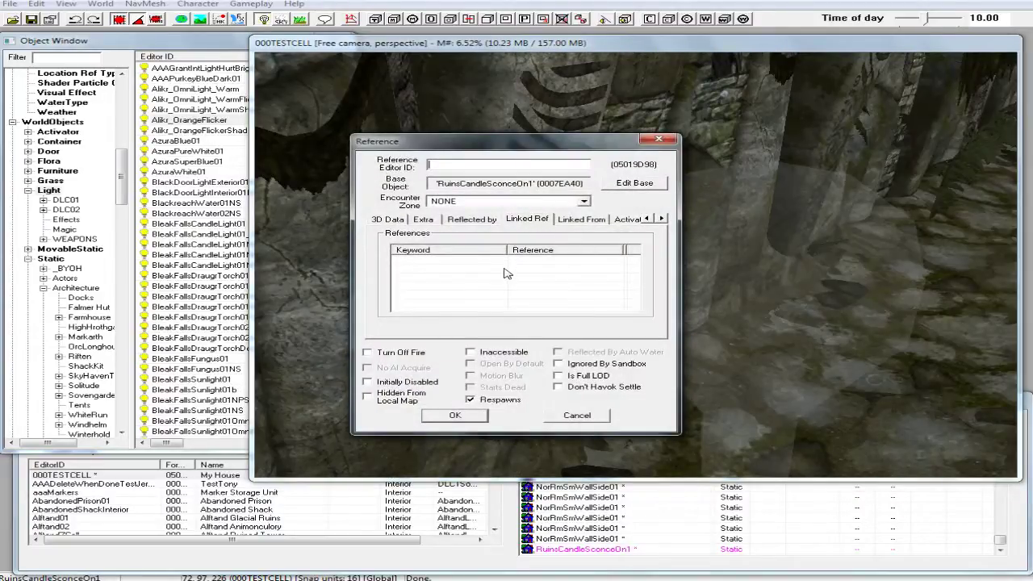
double_click(505, 274)
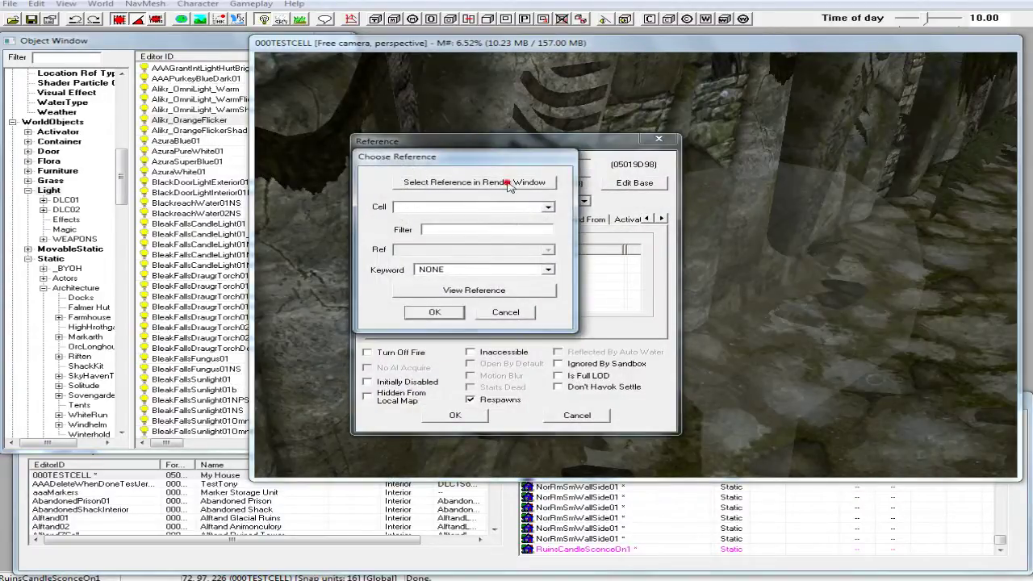
click(508, 184)
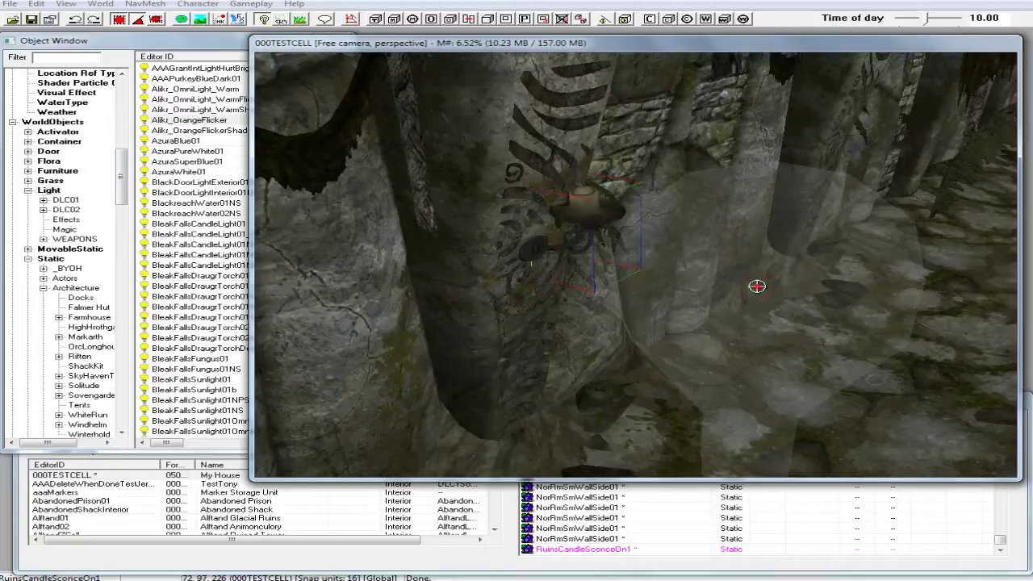
click(756, 285)
click(427, 314)
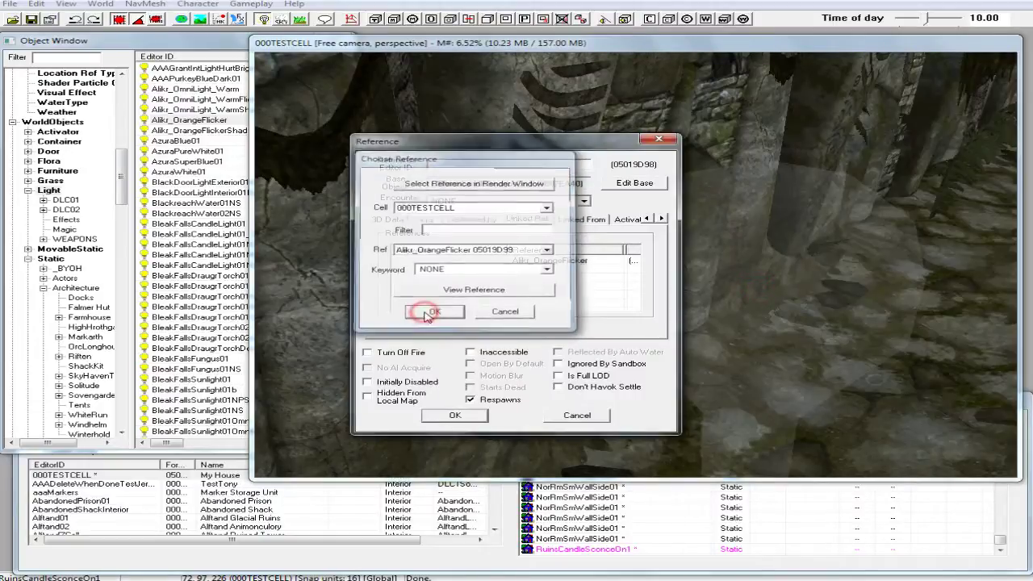
click(456, 415)
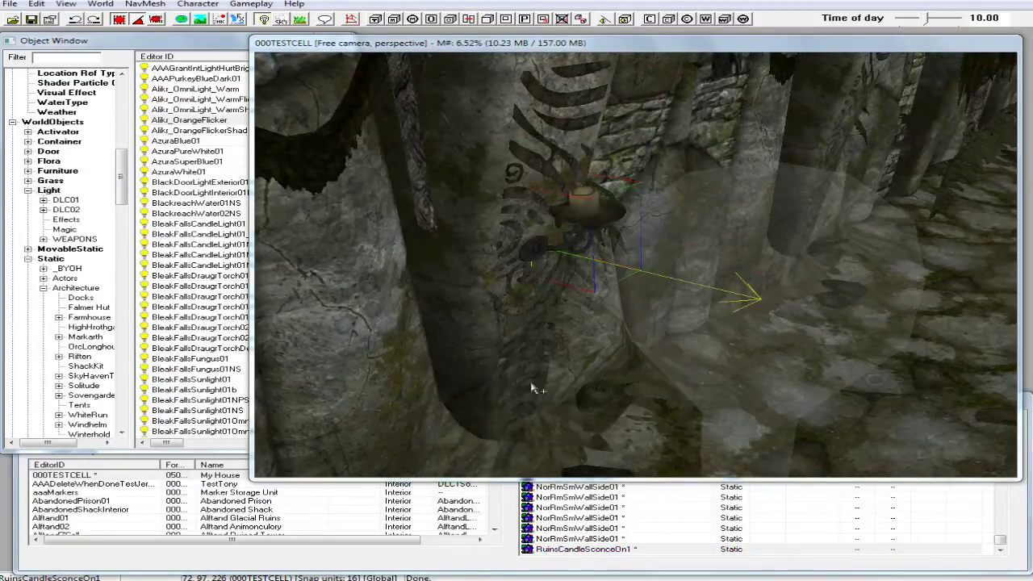
Select the linked sconce together with its orange flicker light and duplicate the pair.
scroll(634, 359, up, 5)
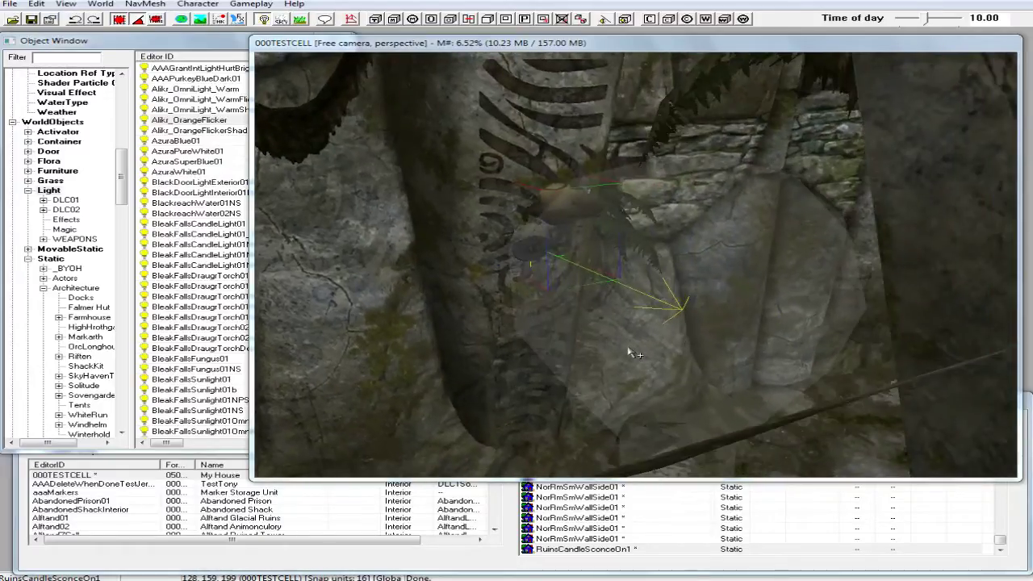
shift+middle_drag(638, 348, 672, 348)
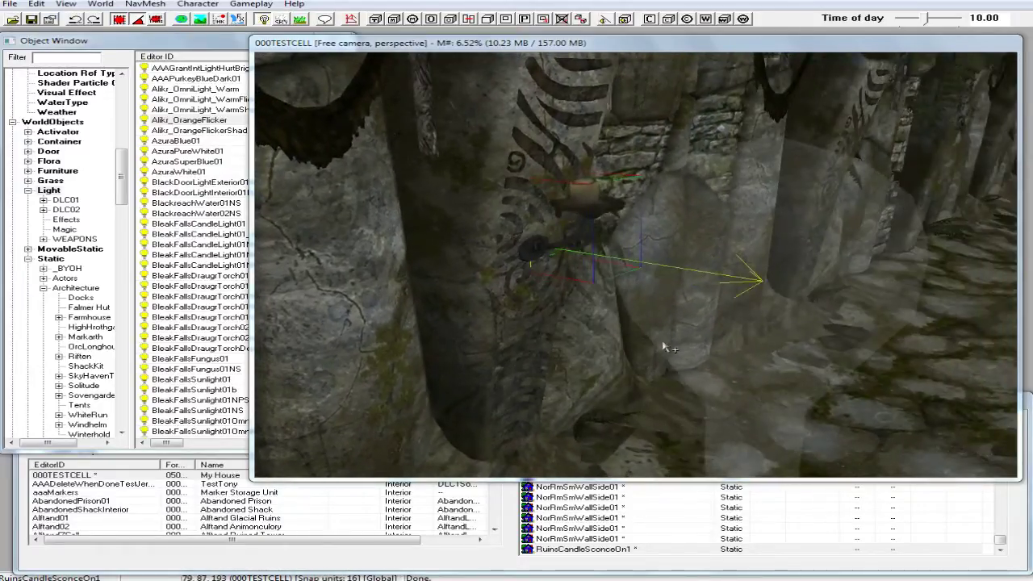
click(733, 352)
shift+middle_drag(734, 344, 653, 362)
scroll(712, 349, down, 10)
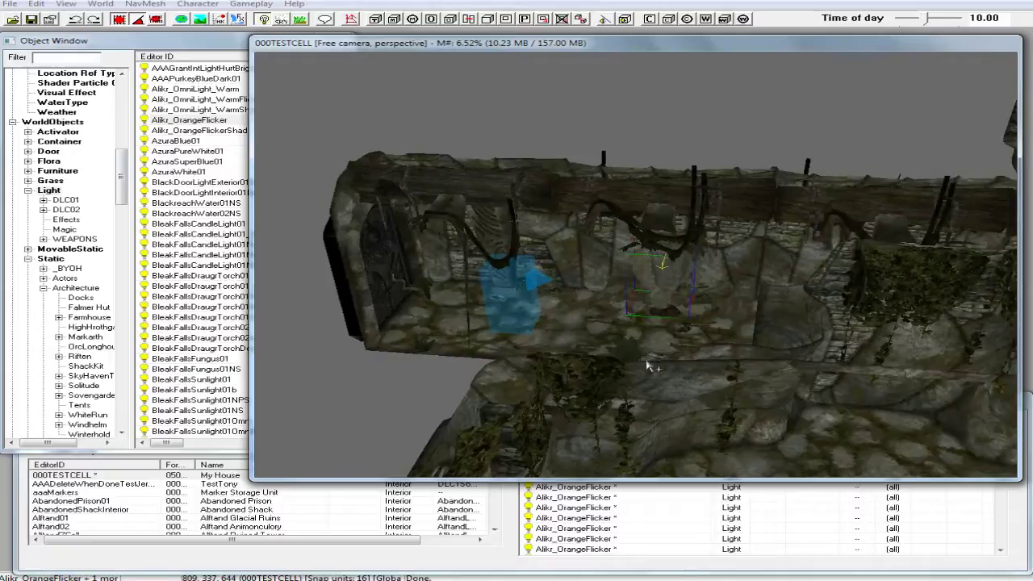
right_click(669, 284)
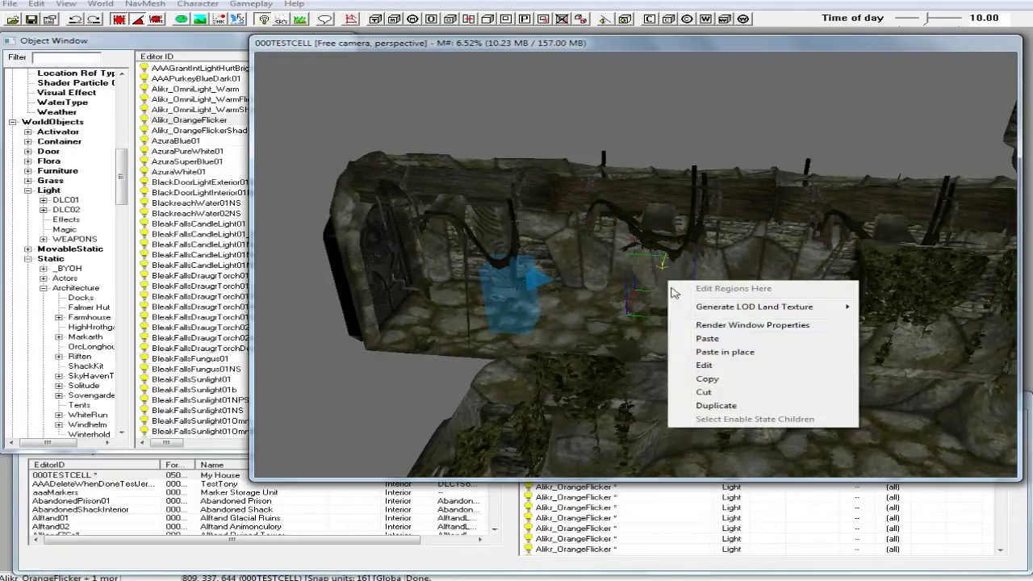
click(716, 407)
shift+middle_drag(716, 407, 682, 368)
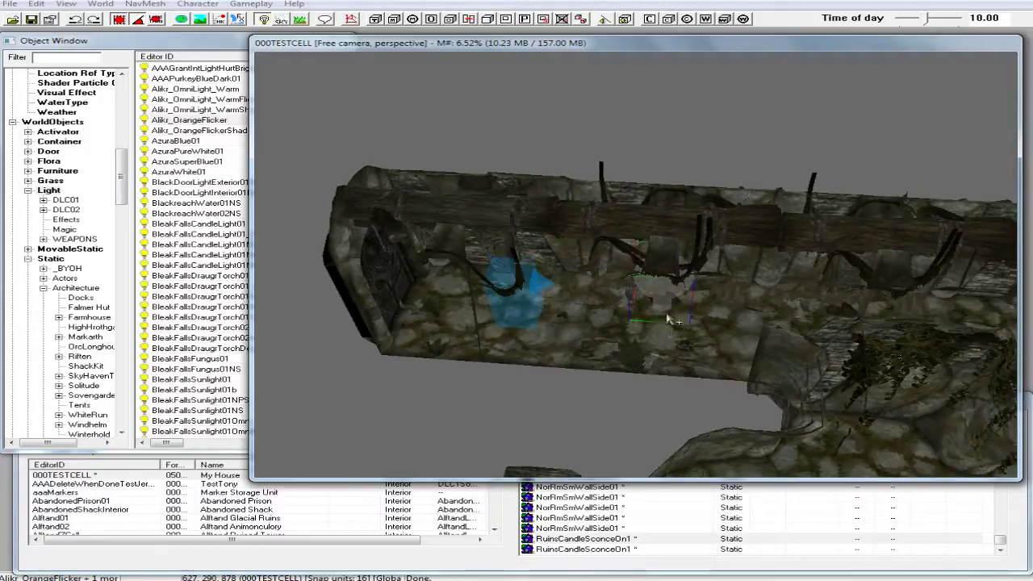
Preview the pair's lighting and move the duplicated sconce and light along the hallway to the next carved pillar.
key(a)
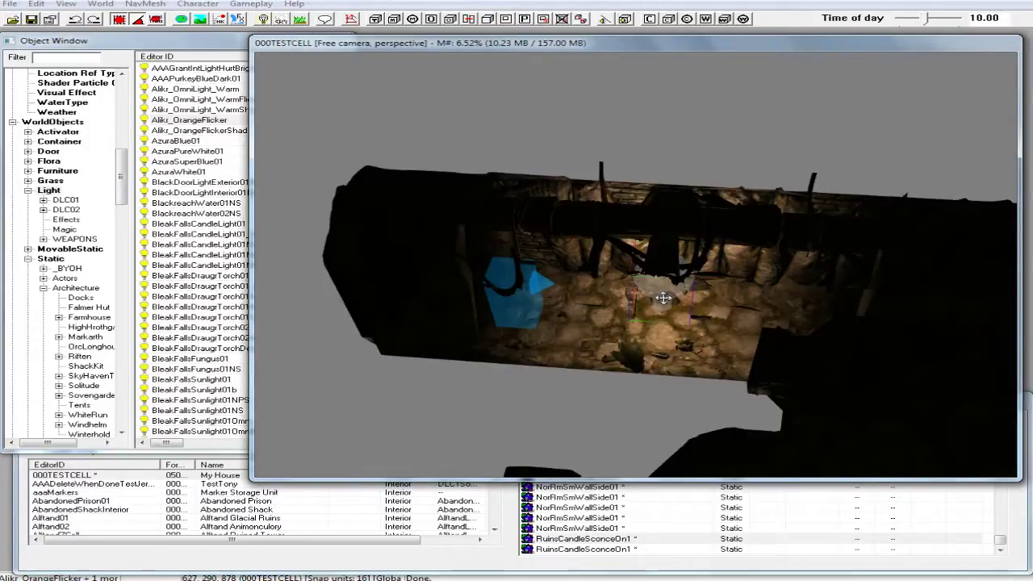
key(a)
drag(660, 287, 859, 286)
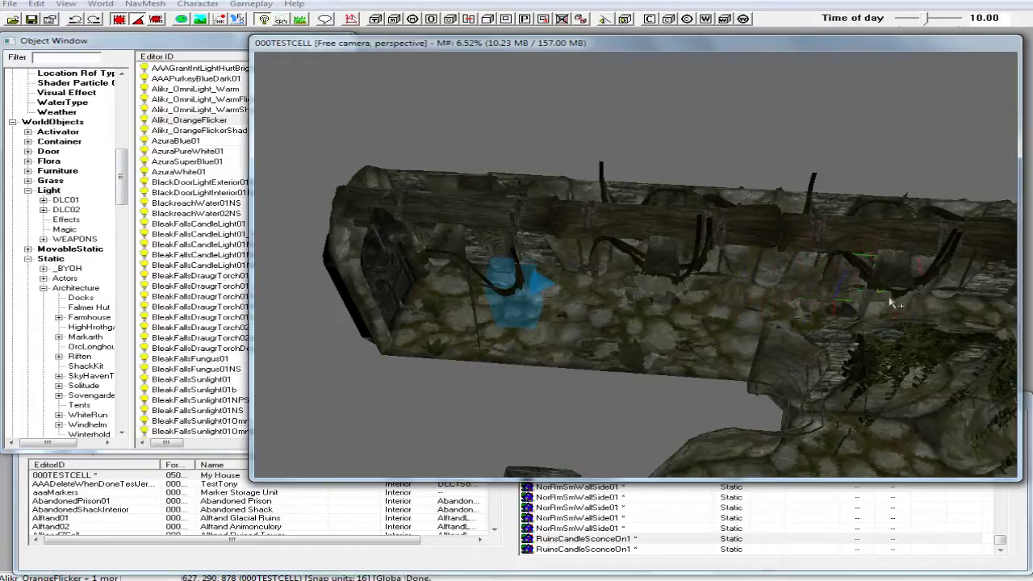
scroll(895, 302, up, 8)
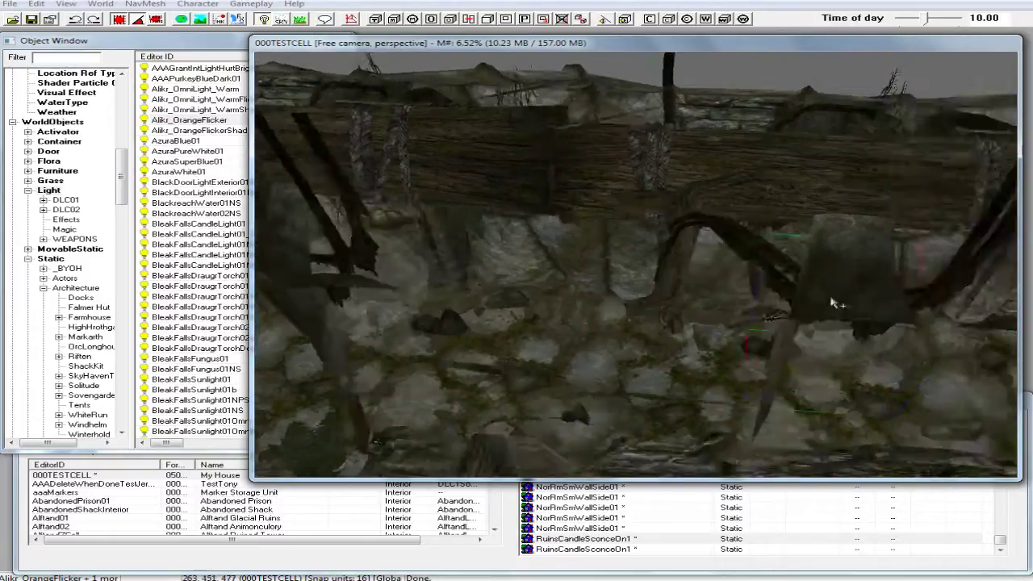
scroll(836, 303, up, 10)
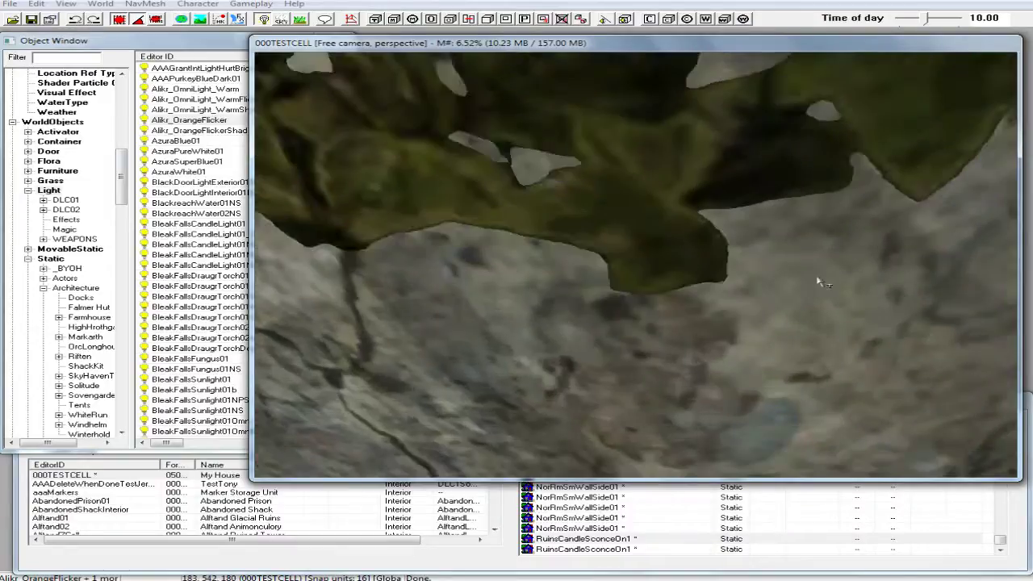
scroll(820, 281, down, 10)
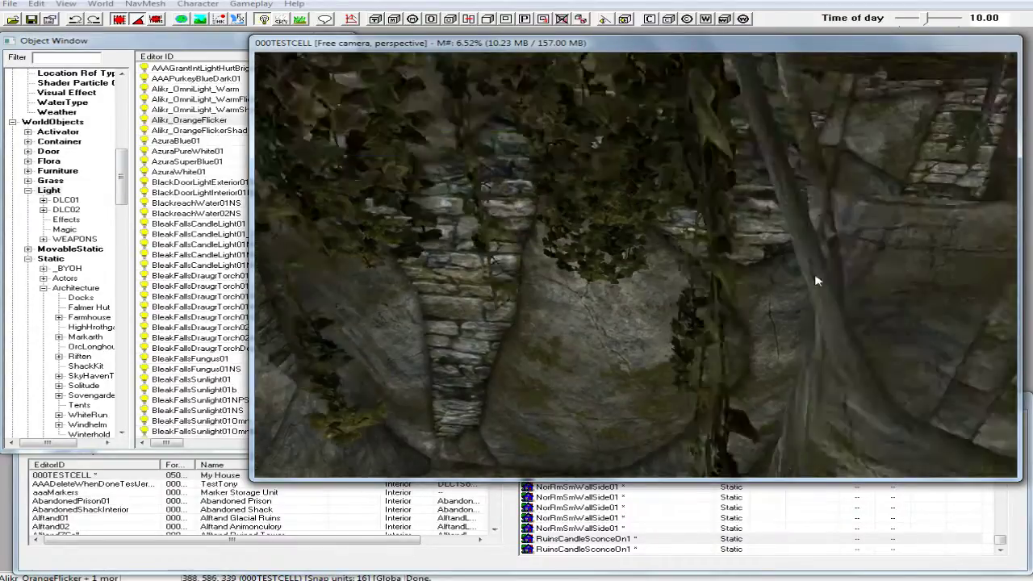
scroll(819, 287, down, 10)
scroll(824, 295, up, 5)
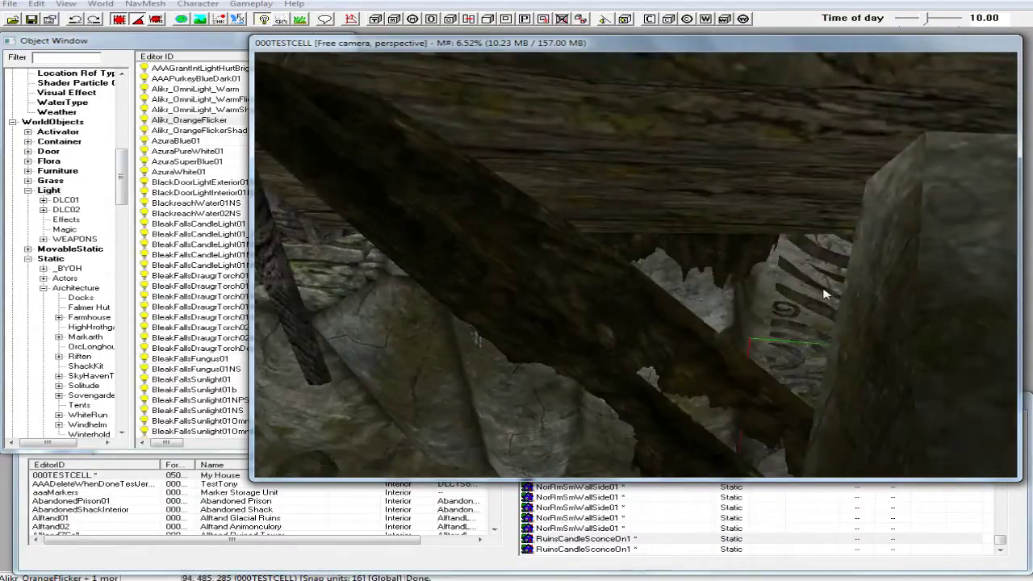
scroll(815, 297, down, 10)
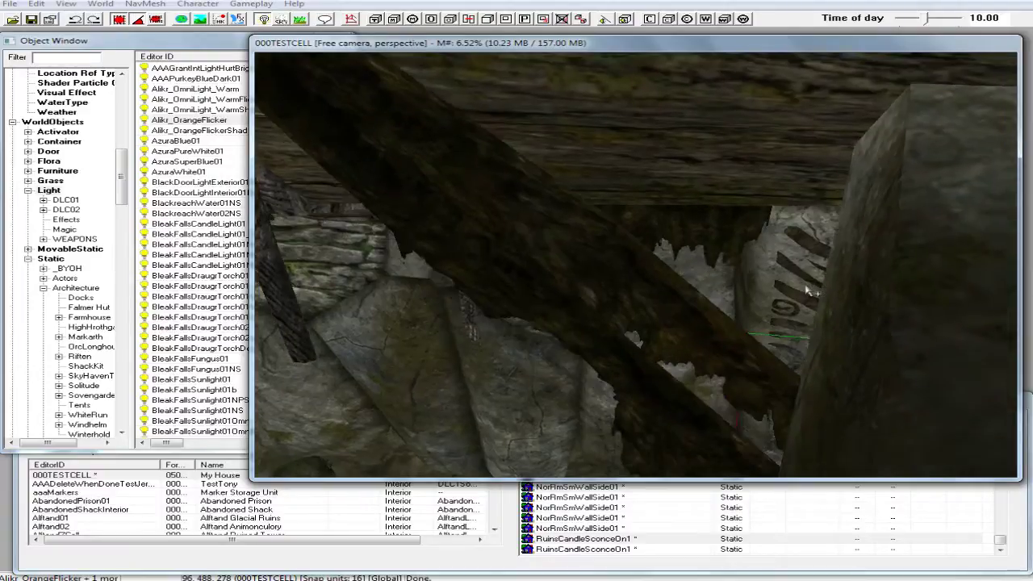
scroll(749, 284, up, 5)
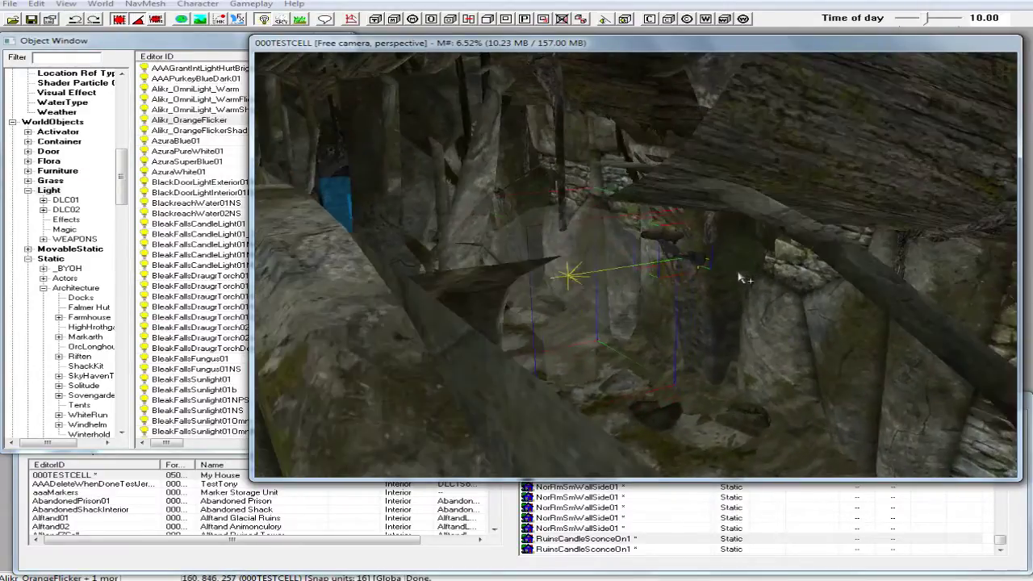
Examine the rest of the hallway and the adjoining chandelier room in both bright and cell lighting for unlit stretches.
mouse_move(737, 239)
middle_down()
mouse_move(690, 224)
mouse_move(709, 231)
mouse_move(671, 233)
mouse_move(736, 257)
mouse_move(823, 258)
mouse_move(741, 258)
middle_up()
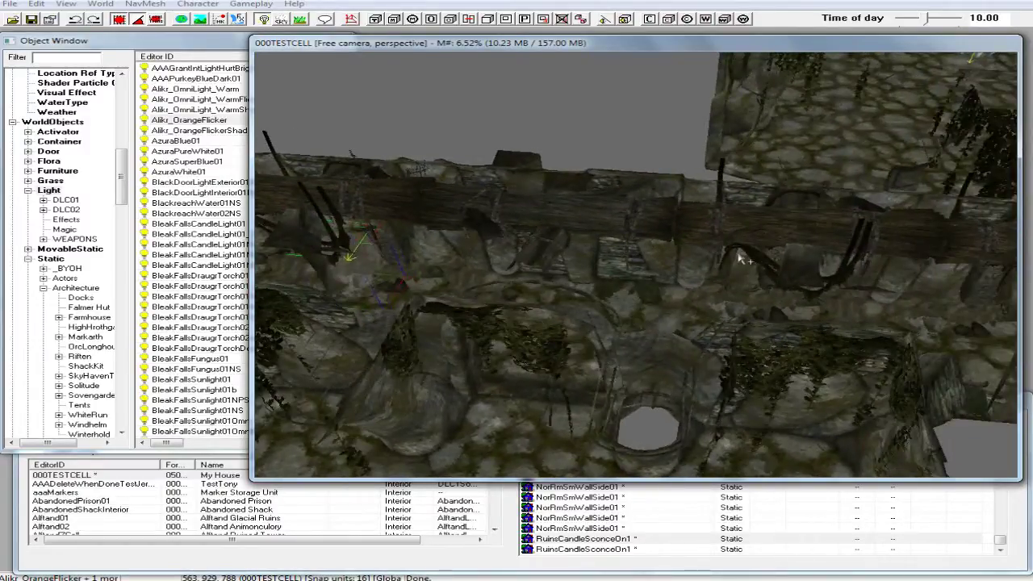
middle_drag(873, 279, 729, 213)
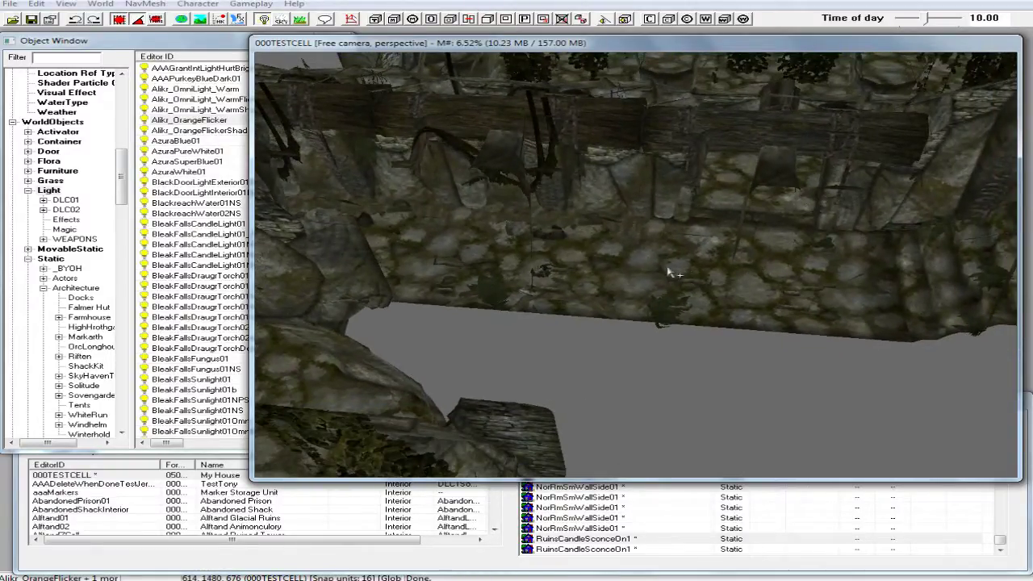
middle_drag(666, 276, 733, 253)
scroll(751, 248, down, 10)
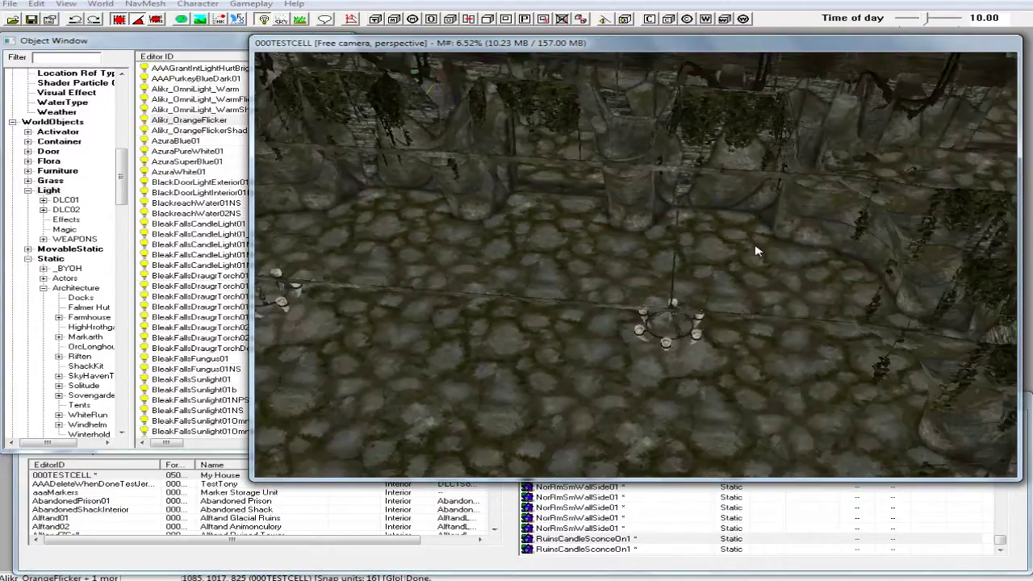
key(a)
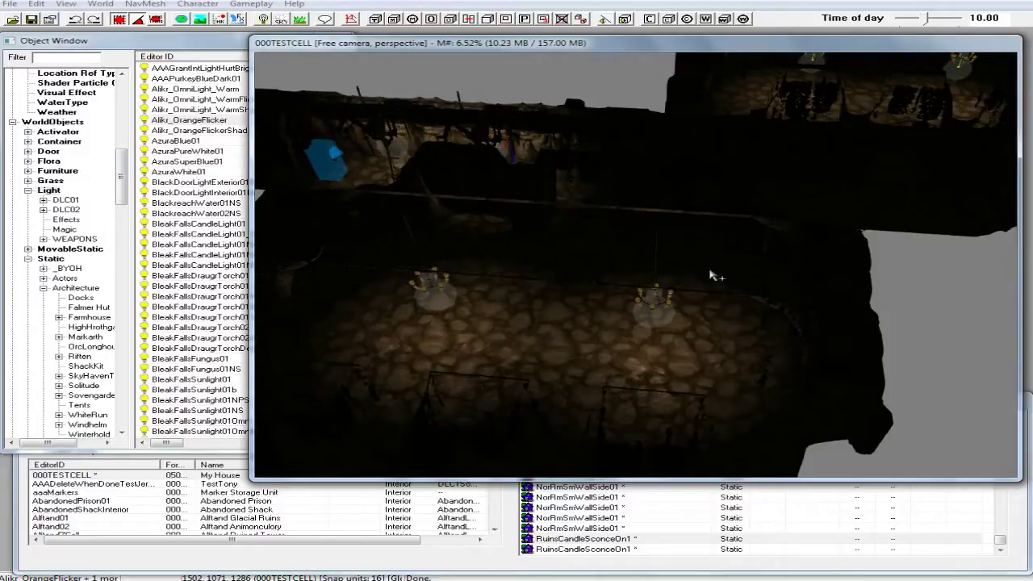
key(a)
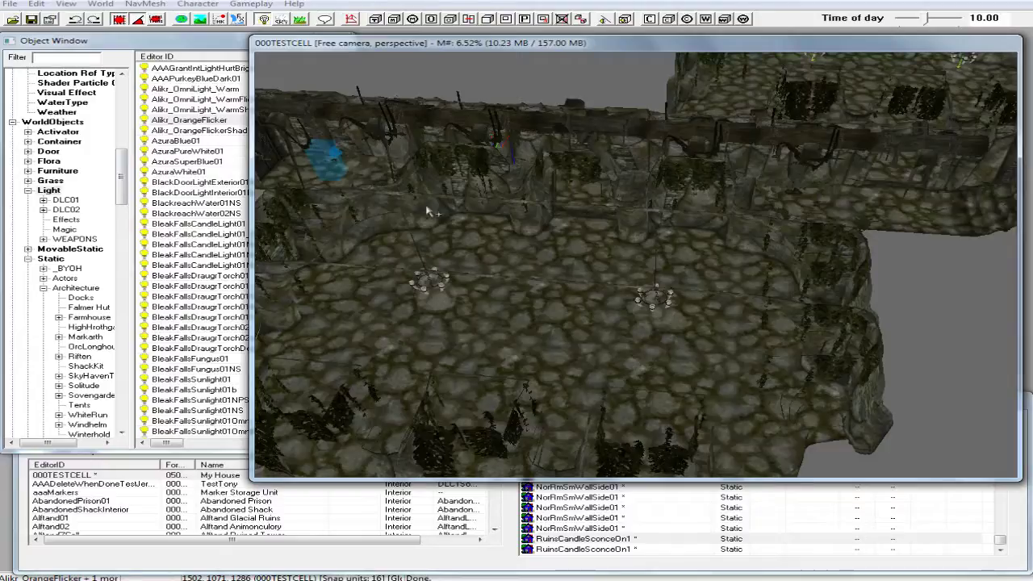
scroll(408, 210, up, 2)
middle_drag(404, 212, 449, 219)
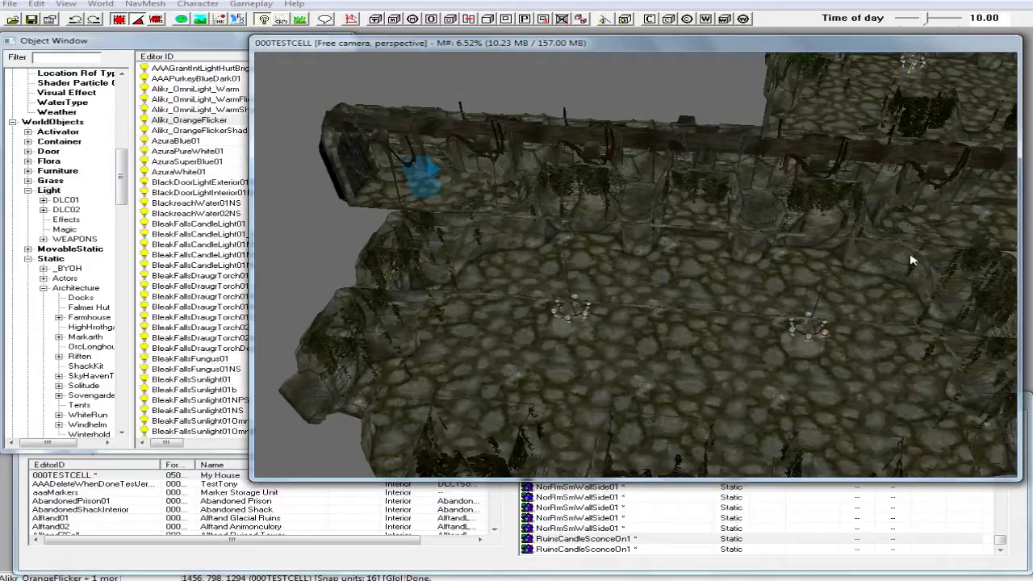
Survey the connecting corridors and other rooms of the dungeon for places where more sconce and light pairs are needed.
middle_drag(938, 166, 743, 281)
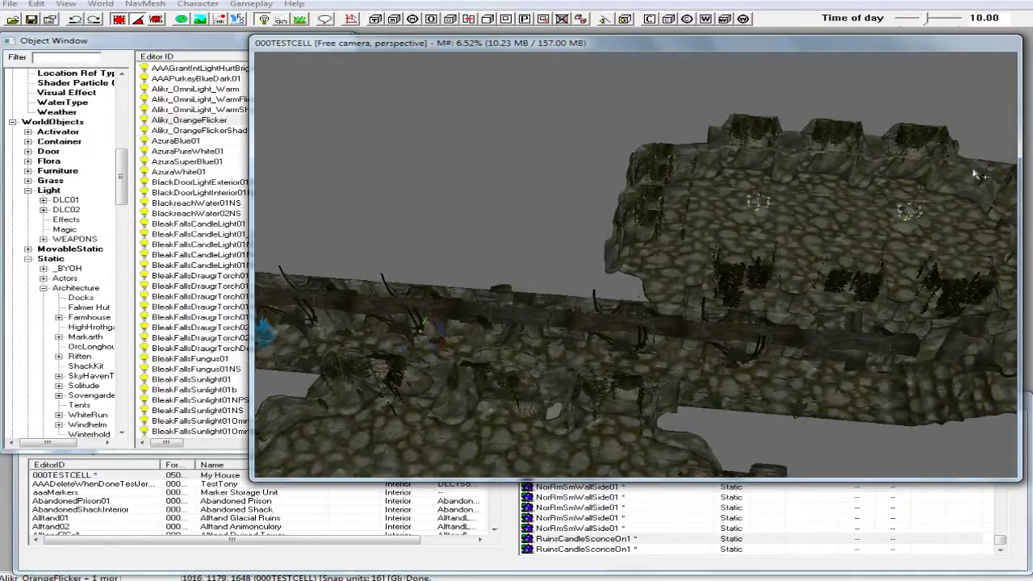
middle_drag(746, 343, 841, 270)
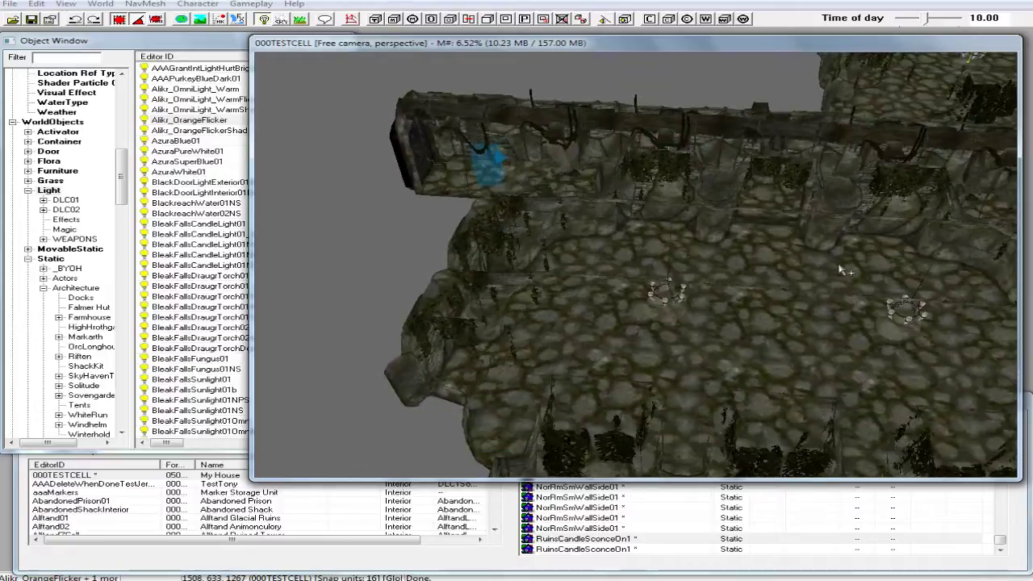
scroll(842, 270, up, 2)
middle_drag(761, 267, 651, 313)
key(a)
key(a)
middle_drag(841, 303, 703, 322)
scroll(862, 76, down, 5)
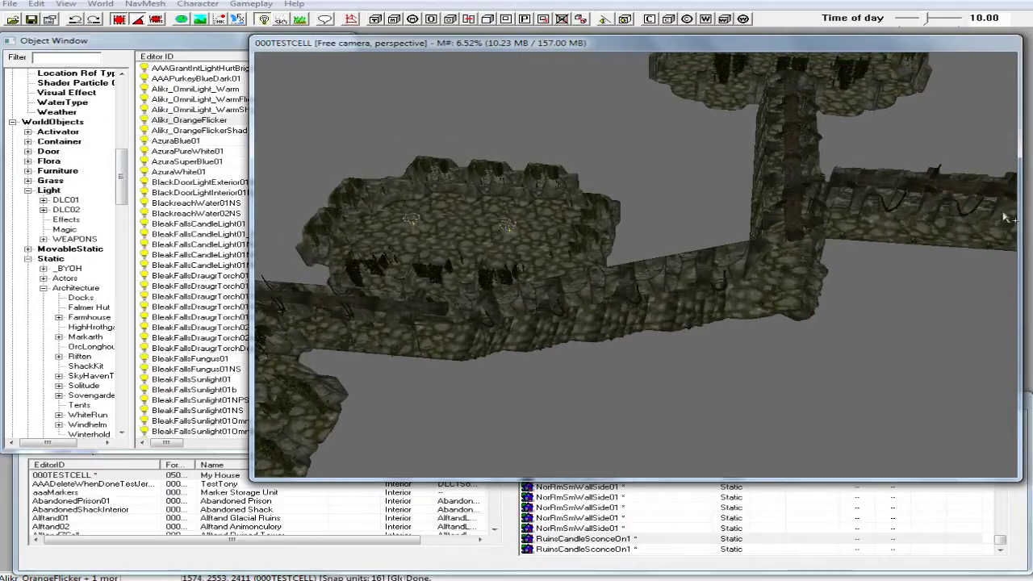
middle_drag(928, 119, 928, 147)
middle_drag(936, 193, 1031, 165)
middle_drag(602, 297, 752, 287)
scroll(752, 286, up, 3)
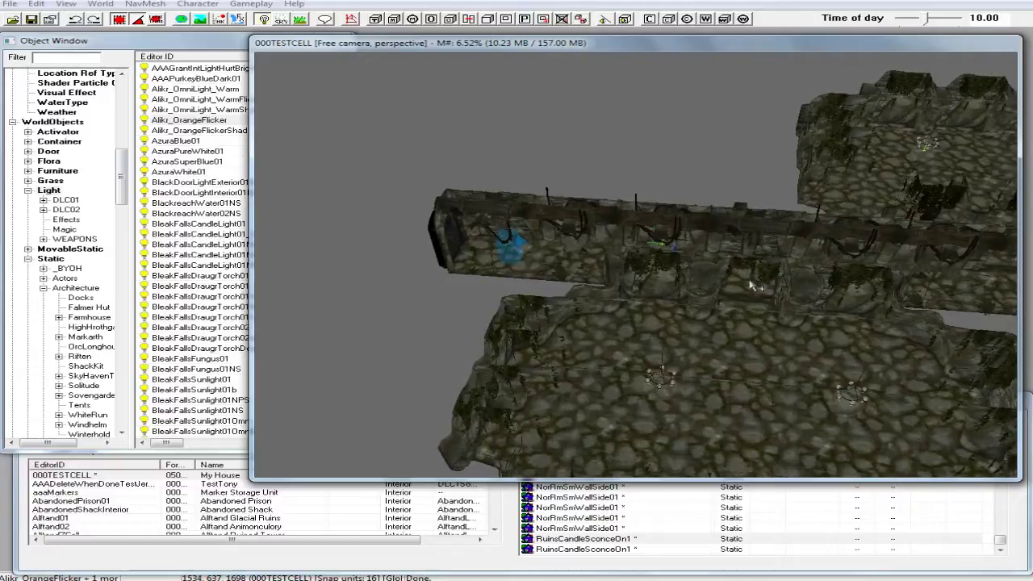
middle_drag(686, 319, 777, 354)
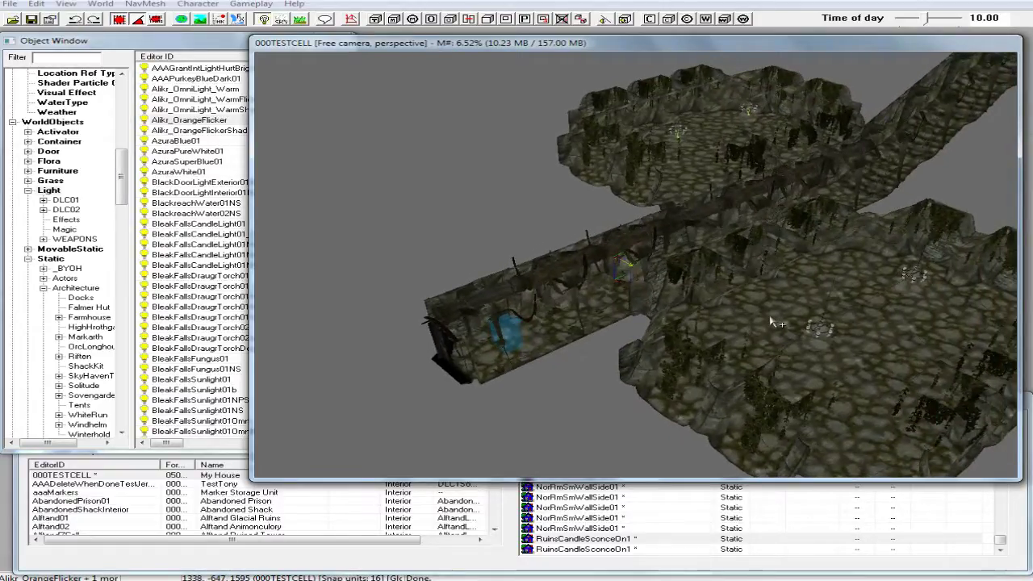
Preview the whole dungeon with the cell's own lighting and save the plugin.
click(629, 271)
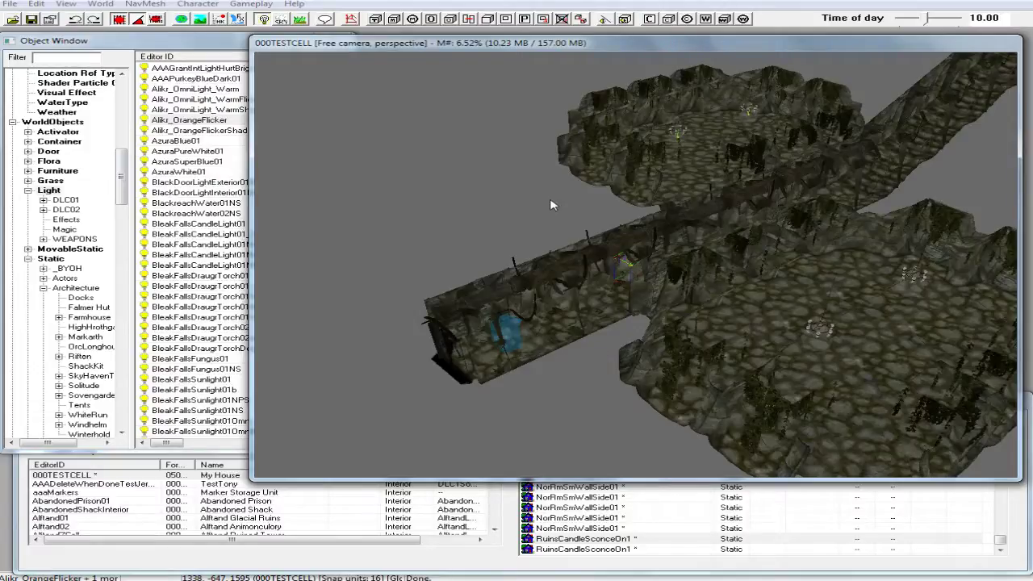
middle_drag(550, 199, 525, 189)
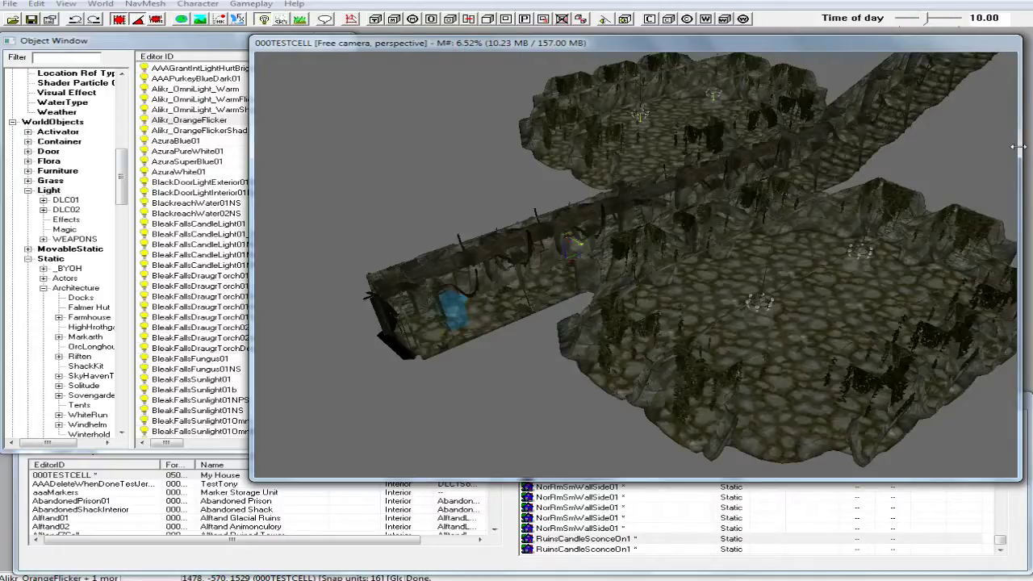
key(a)
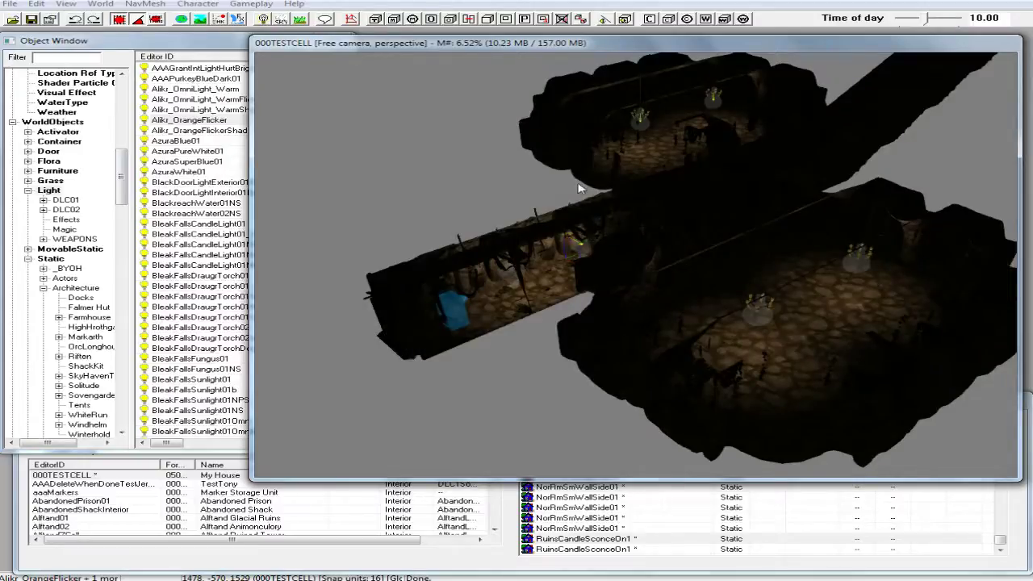
click(32, 20)
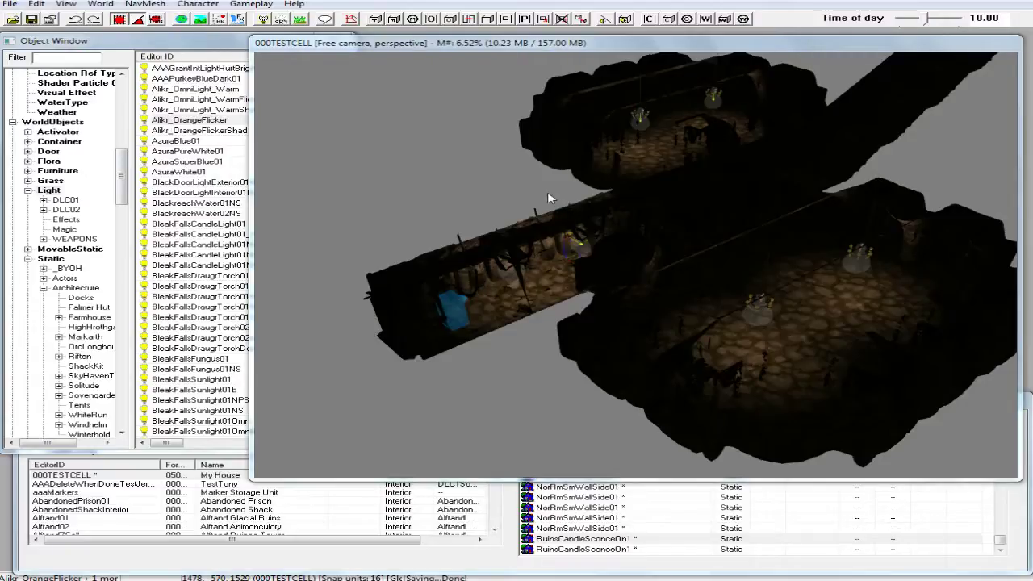
click(590, 48)
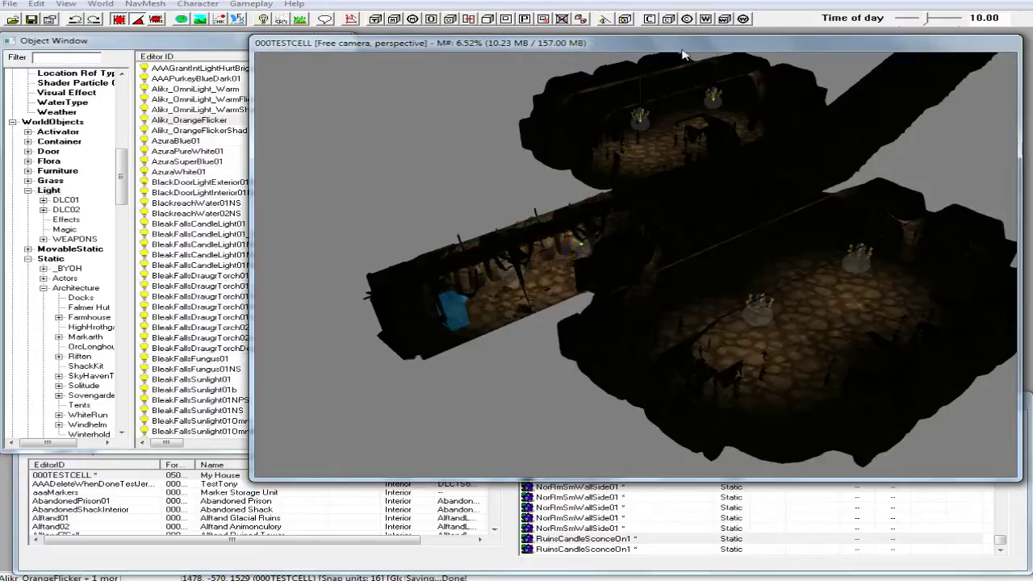